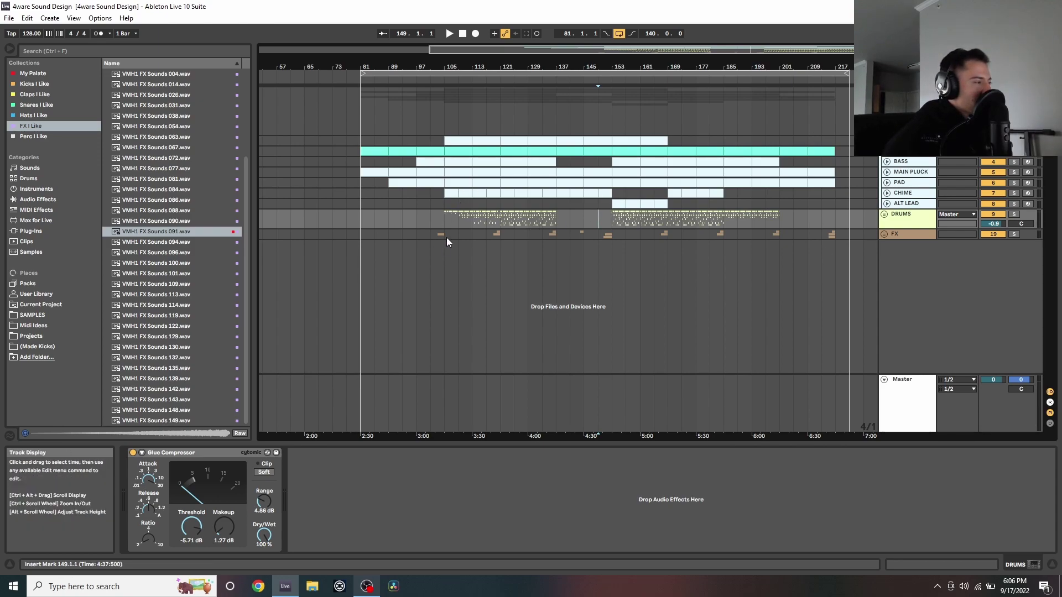
# Play the arrangement from bar 81 and unfold the MAIN PLUCK and CHIME tracks
pyautogui.click(449, 221)
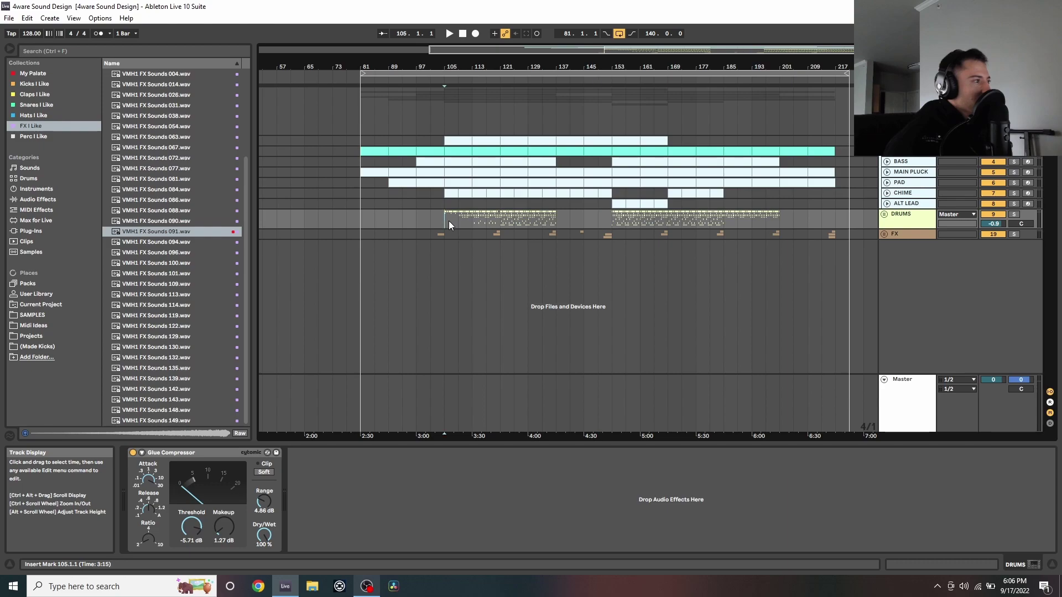
pyautogui.click(360, 230)
pyautogui.press('space')
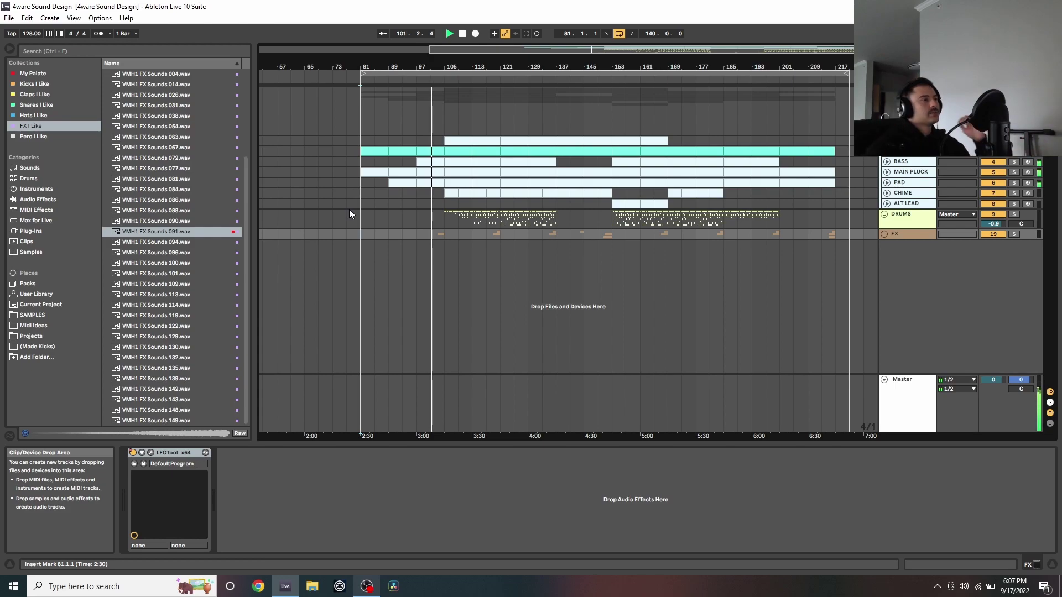
pyautogui.click(887, 174)
pyautogui.moveTo(449, 68); pyautogui.dragTo(377, 97)
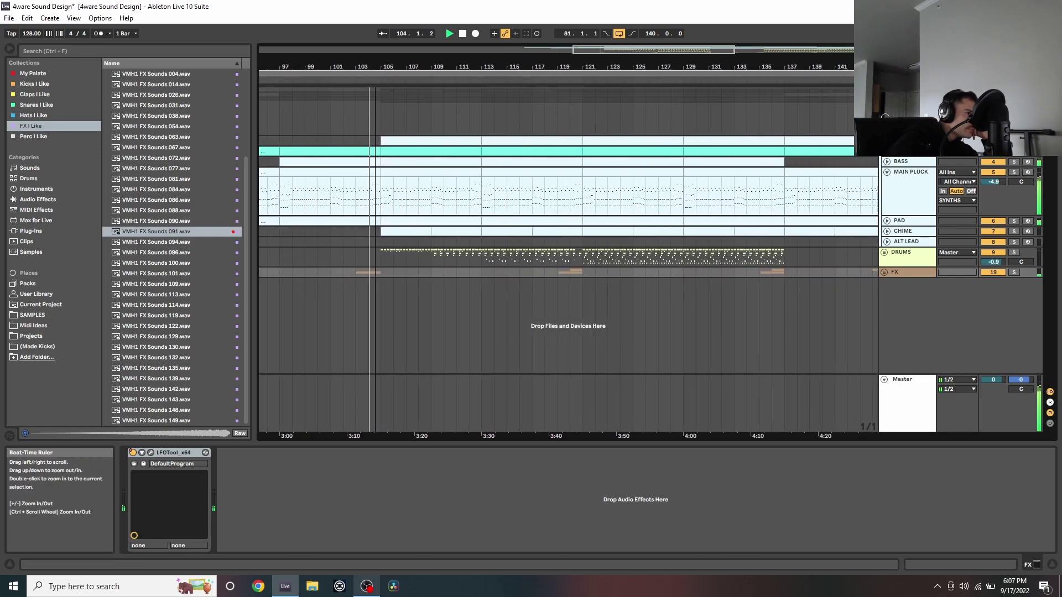
pyautogui.click(889, 232)
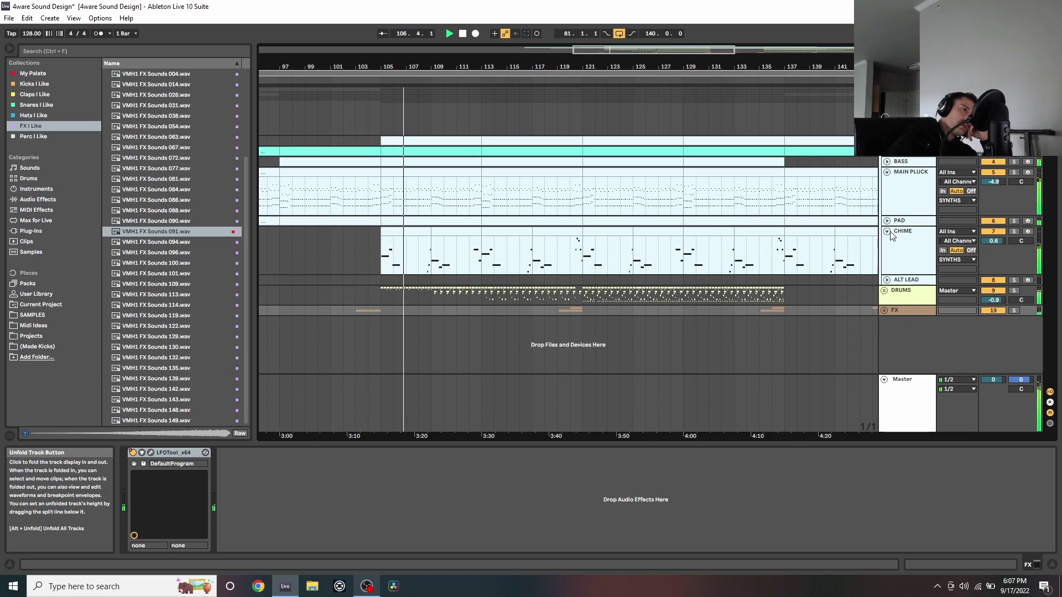
# Set the Range of the Glue Compressor on the DRUMS track to 6.20 dB
pyautogui.click(834, 292)
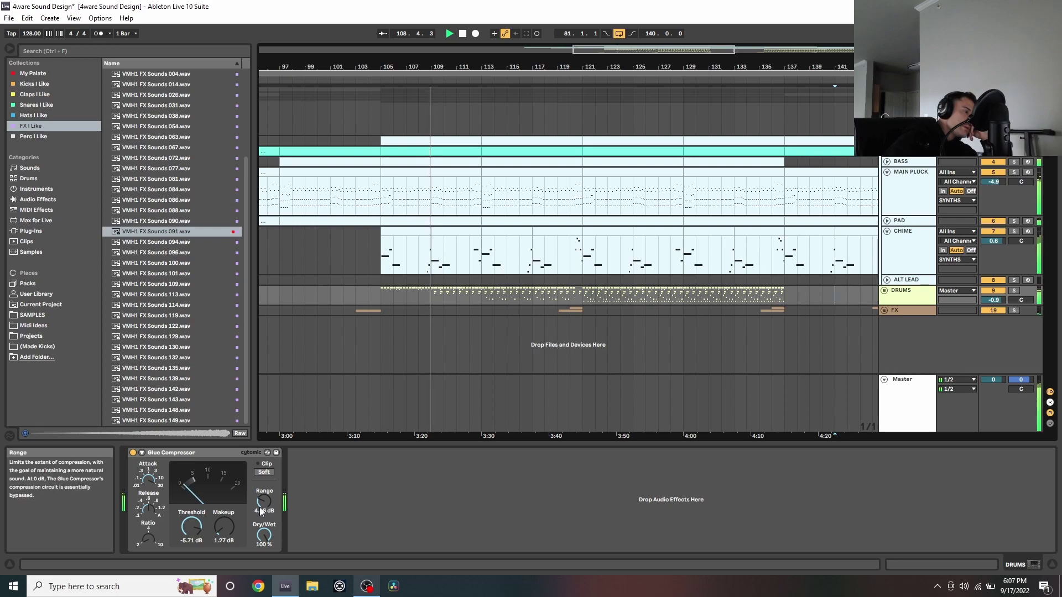
pyautogui.moveTo(264, 502); pyautogui.dragTo(264, 491)
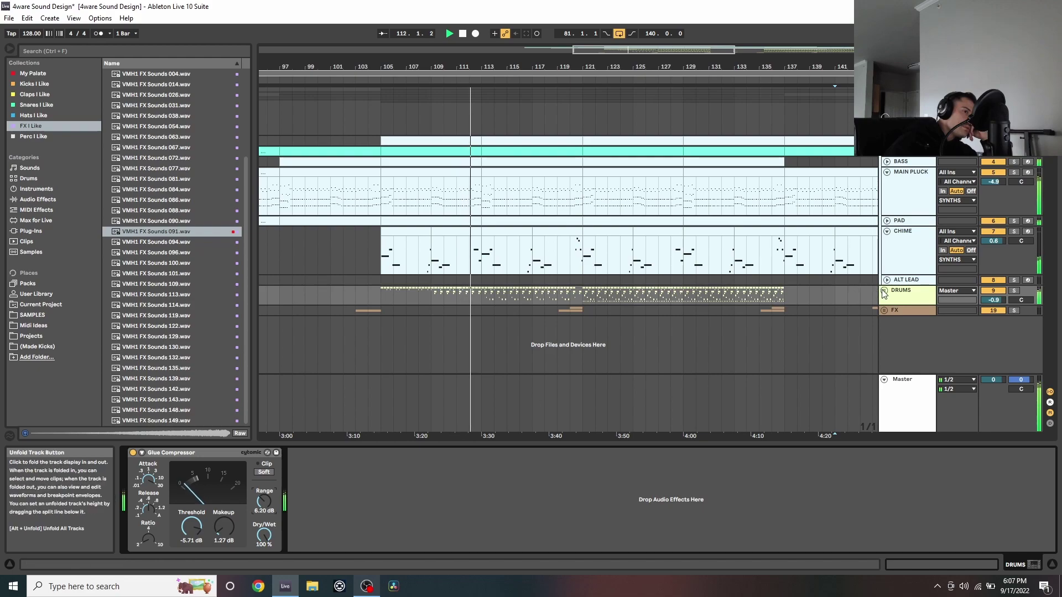
pyautogui.click(813, 271)
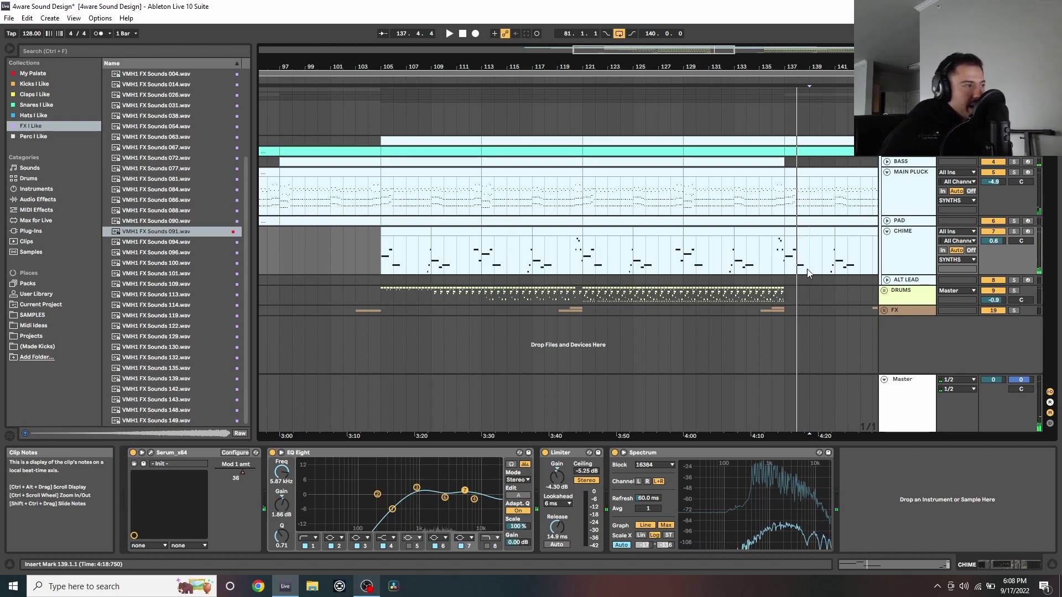
# Unfold the SUPPORTING PLUCK track and select its clip from bar 81 to bar 89
pyautogui.moveTo(486, 66); pyautogui.dragTo(597, 56)
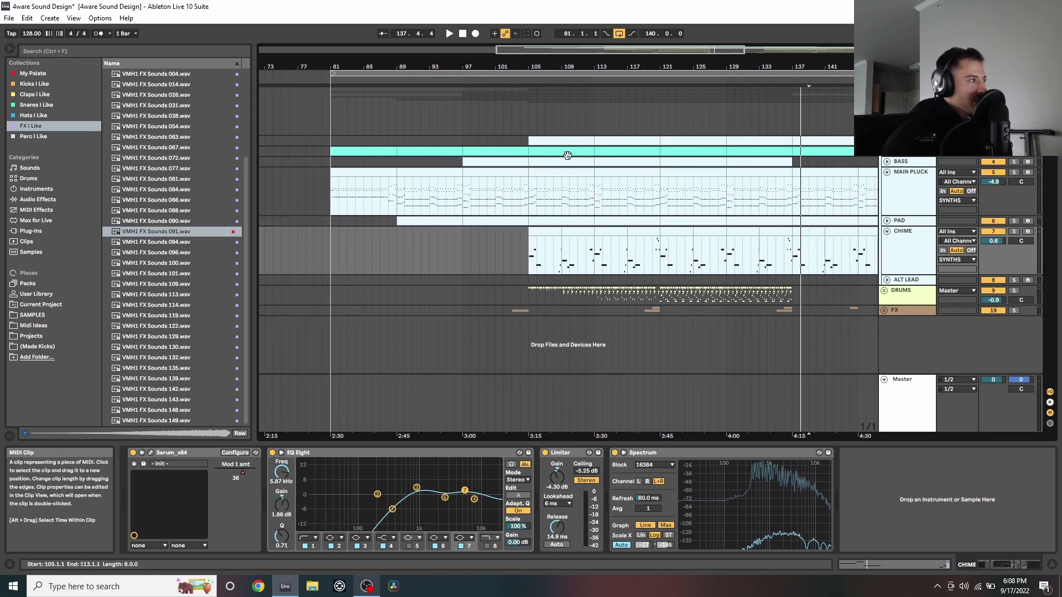
pyautogui.moveTo(491, 66); pyautogui.dragTo(584, 67)
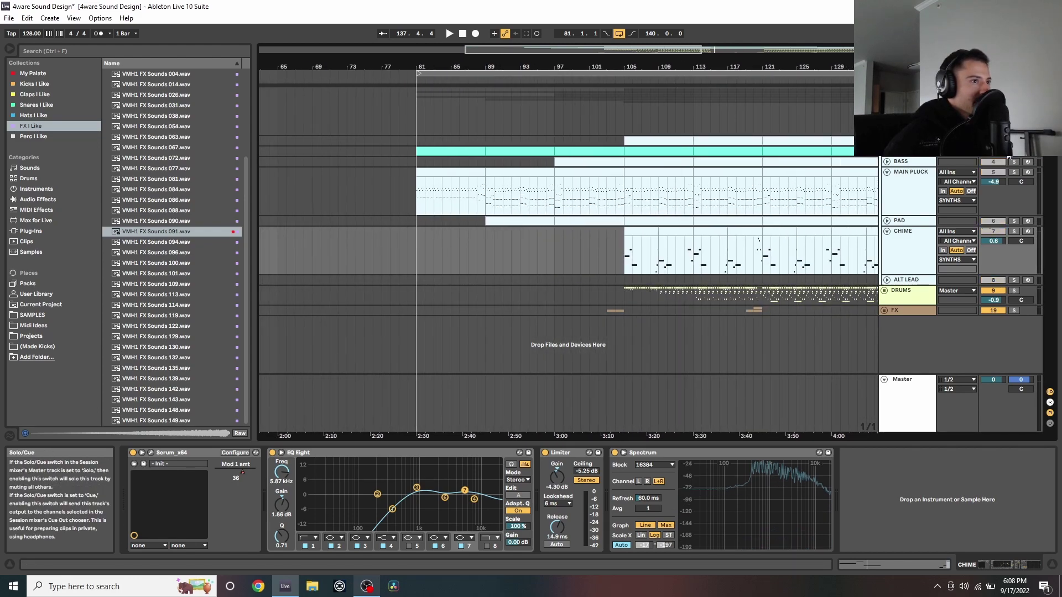
pyautogui.click(887, 151)
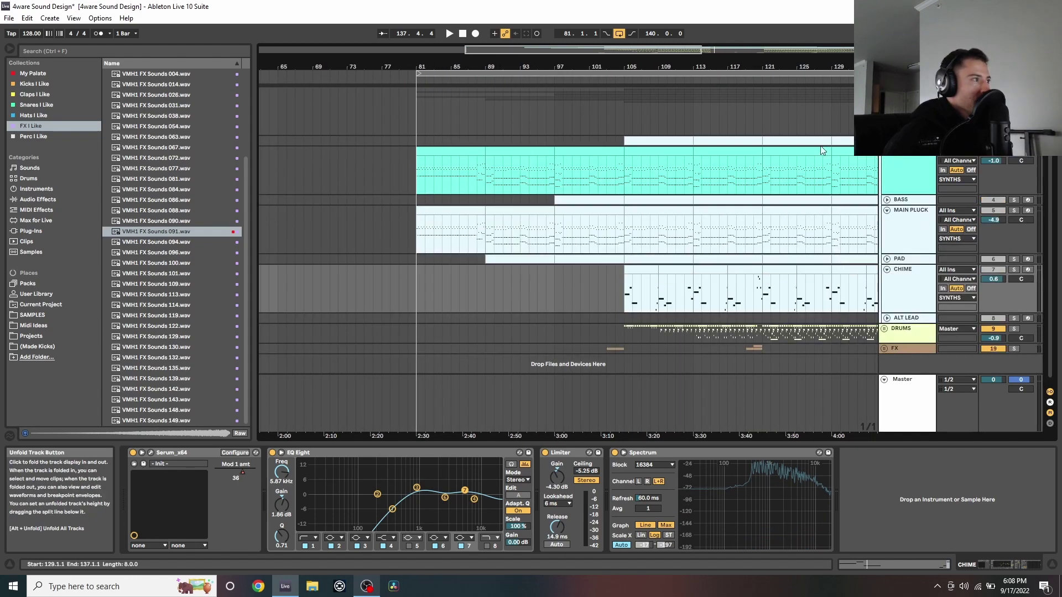
pyautogui.click(462, 153)
pyautogui.moveTo(457, 67); pyautogui.dragTo(341, 66)
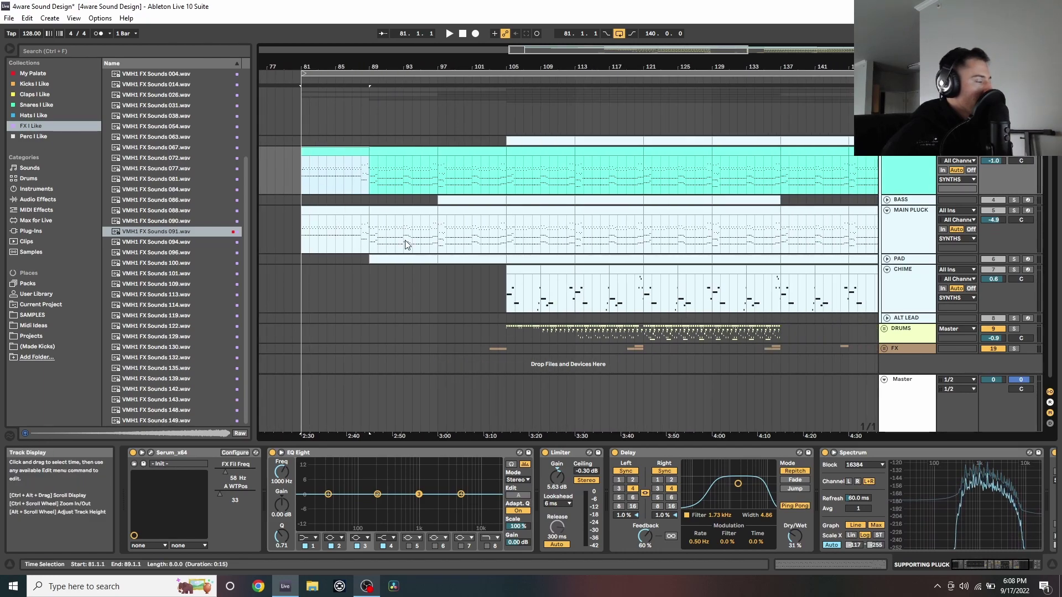
# With playback running, open Serum on SUPPORTING PLUCK and set the track volume to 1.1 dB
pyautogui.press('space')
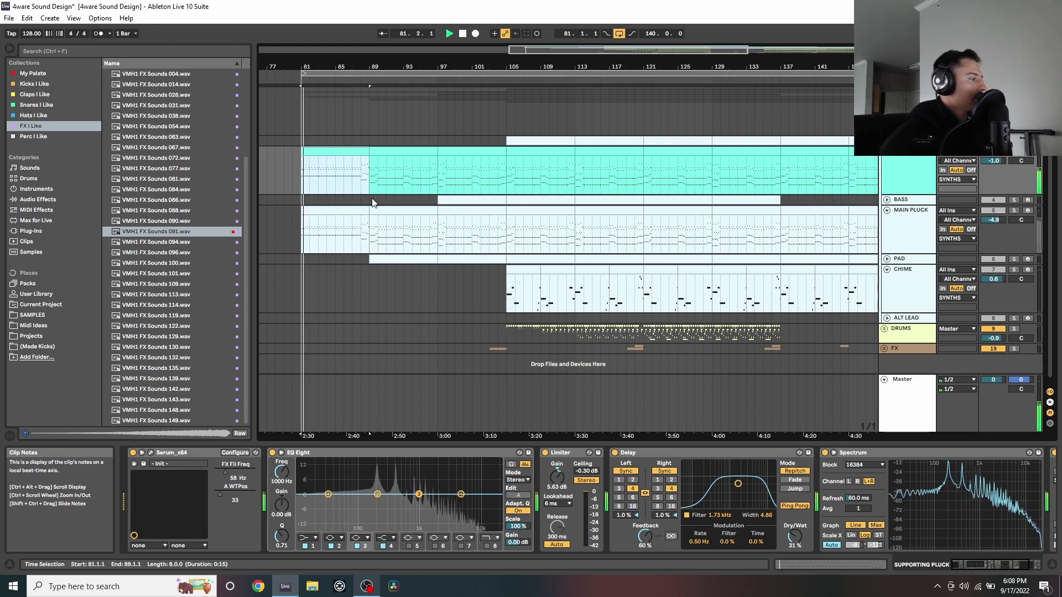
pyautogui.click(150, 453)
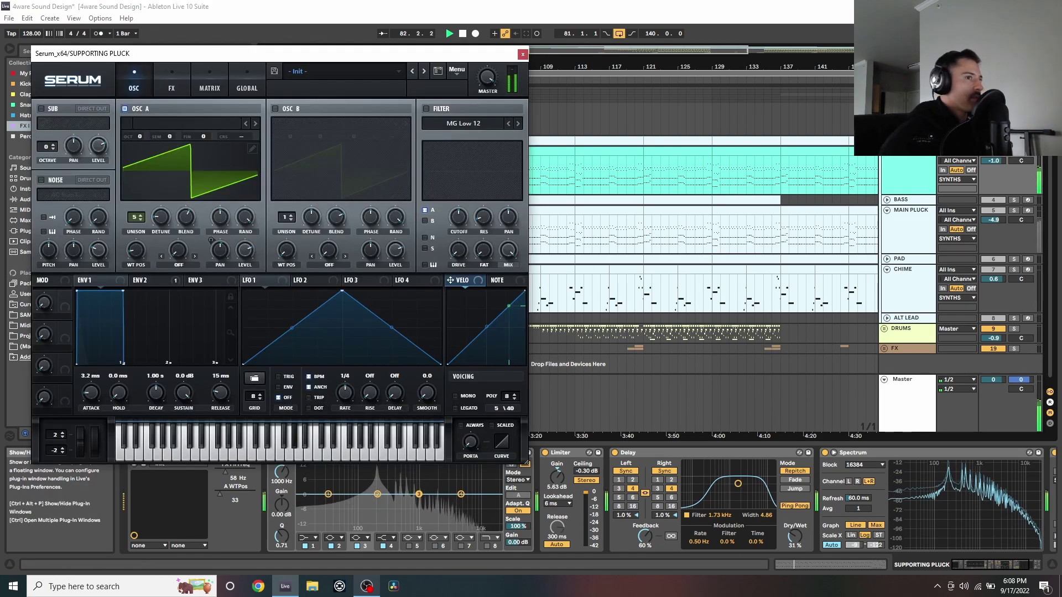
pyautogui.moveTo(994, 161); pyautogui.dragTo(994, 151)
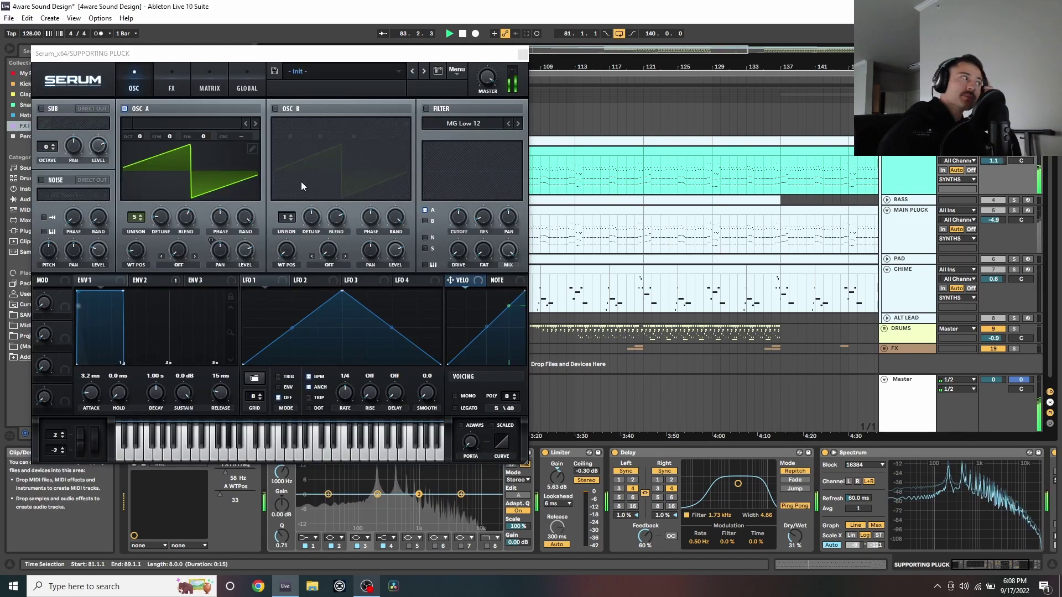
# Raise oscillator A's wavetable position to 166 and set the FX filter cutoff to 69 Hz
pyautogui.moveTo(134, 247); pyautogui.dragTo(134, 239)
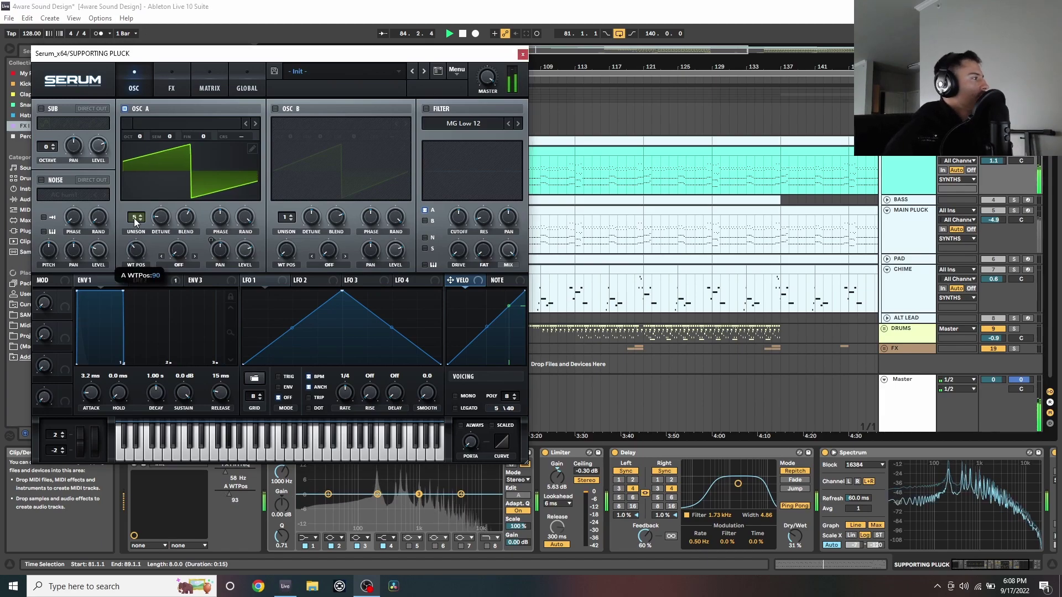
pyautogui.moveTo(127, 199); pyautogui.dragTo(125, 172)
pyautogui.click(164, 94)
pyautogui.moveTo(290, 121); pyautogui.dragTo(295, 116)
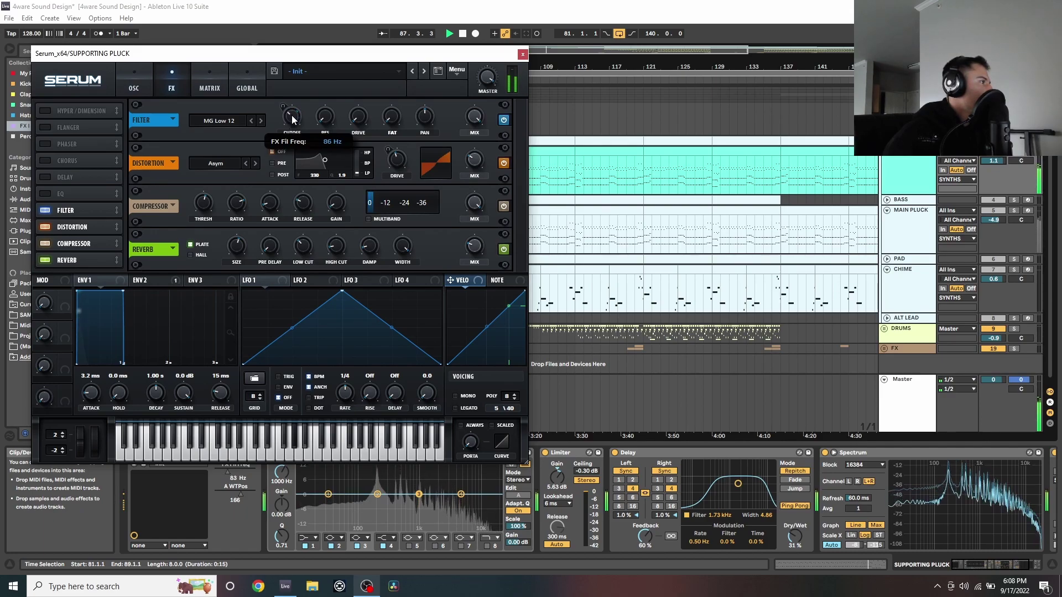
pyautogui.moveTo(290, 122); pyautogui.dragTo(290, 122)
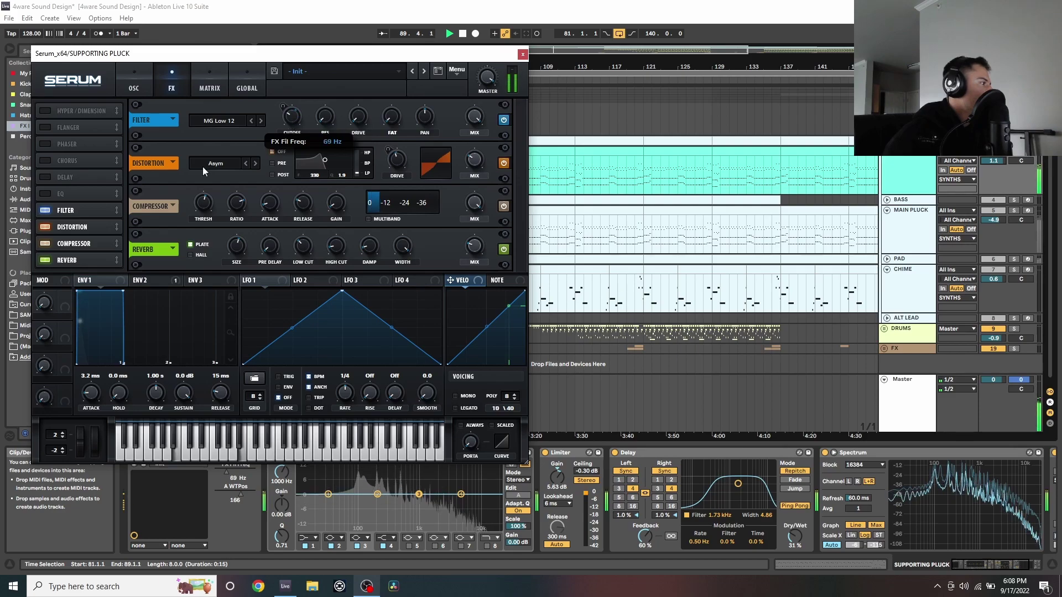
# Show envelope 2, then set oscillator A's wavetable position to 154 and the FX filter cutoff to 86 Hz
pyautogui.click(150, 282)
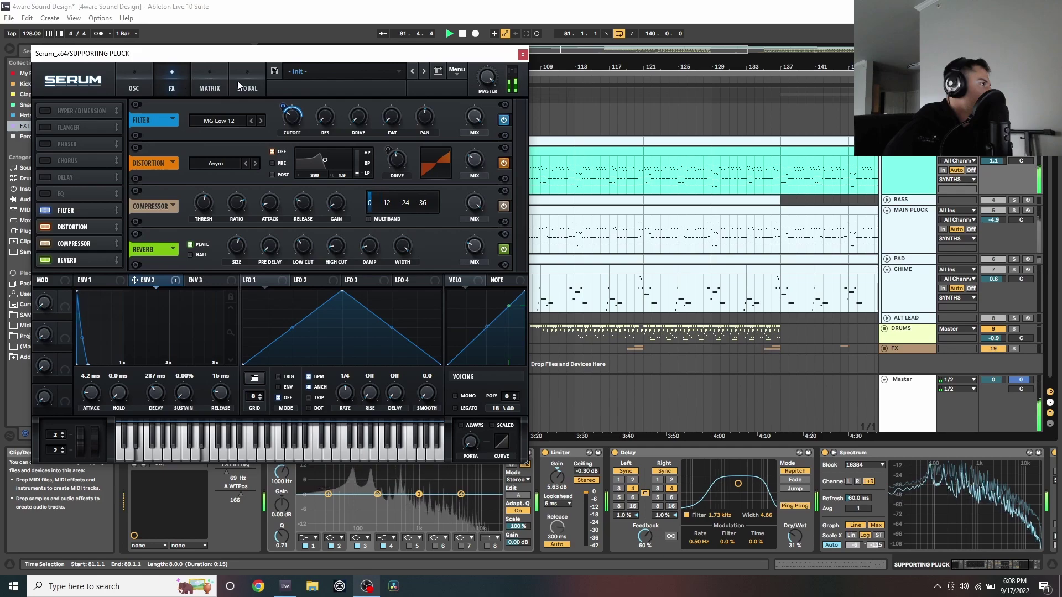
pyautogui.click(119, 73)
pyautogui.moveTo(136, 251)
pyautogui.mouseDown()
pyautogui.moveTo(124, 307)
pyautogui.moveTo(139, 267)
pyautogui.mouseUp()
pyautogui.click(171, 86)
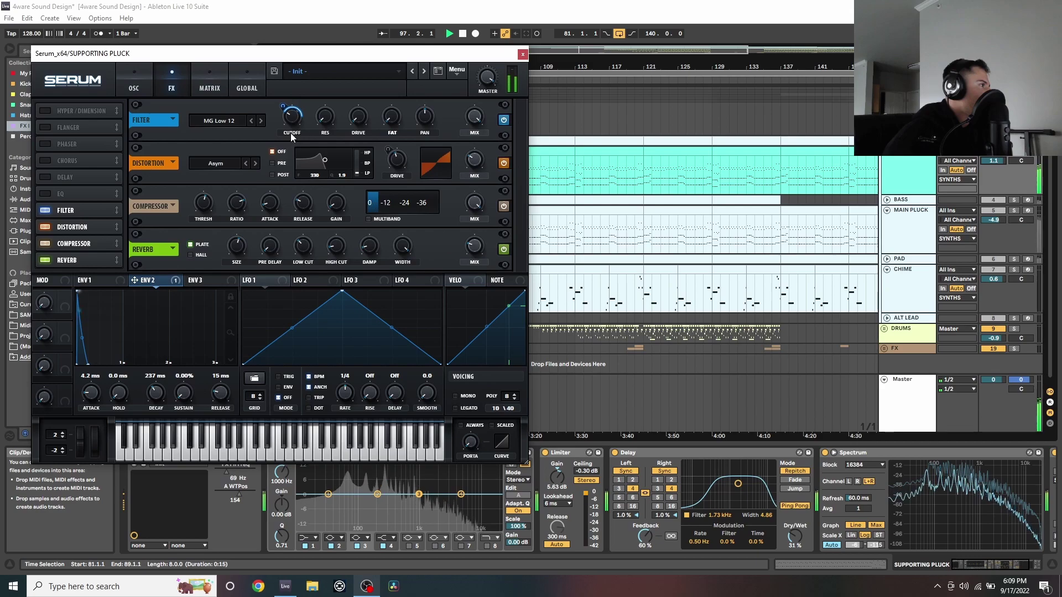
pyautogui.moveTo(291, 122); pyautogui.dragTo(292, 120)
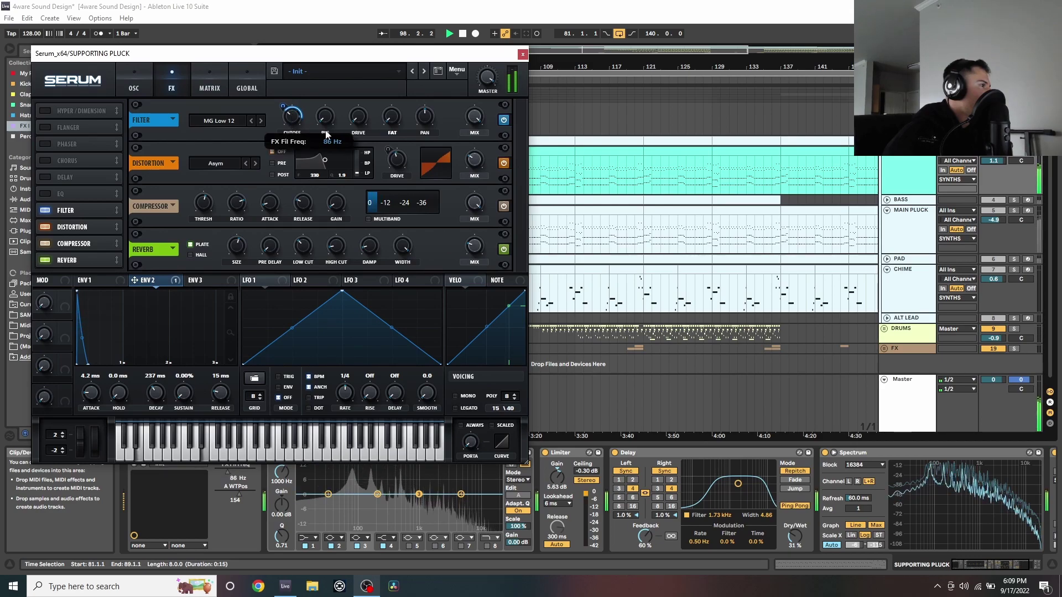
# Adjust the distortion's drive to 56% and its mix to 37%, and stop playback
pyautogui.moveTo(407, 159)
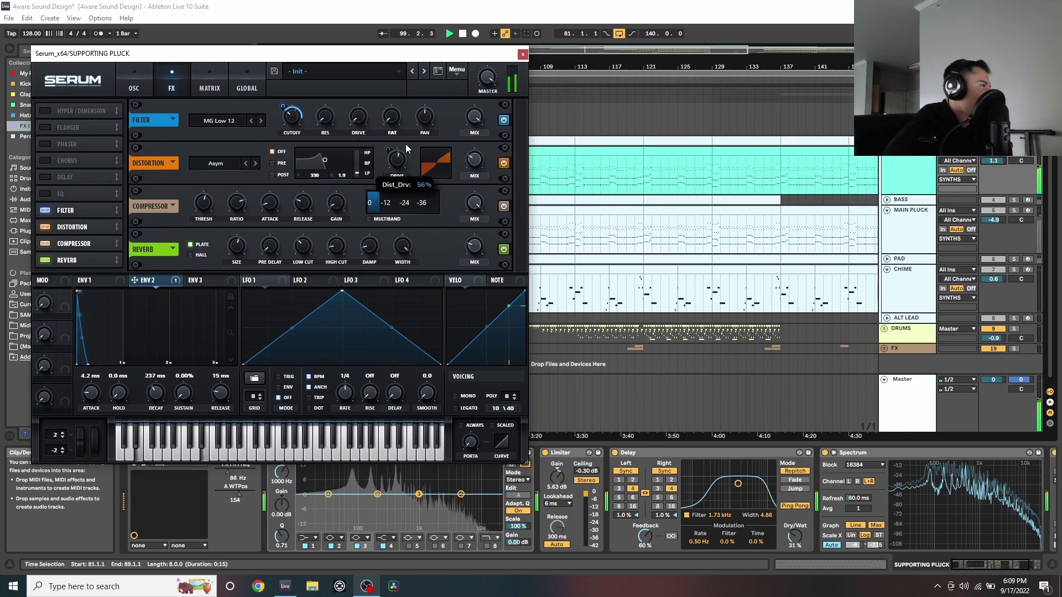
pyautogui.moveTo(481, 157)
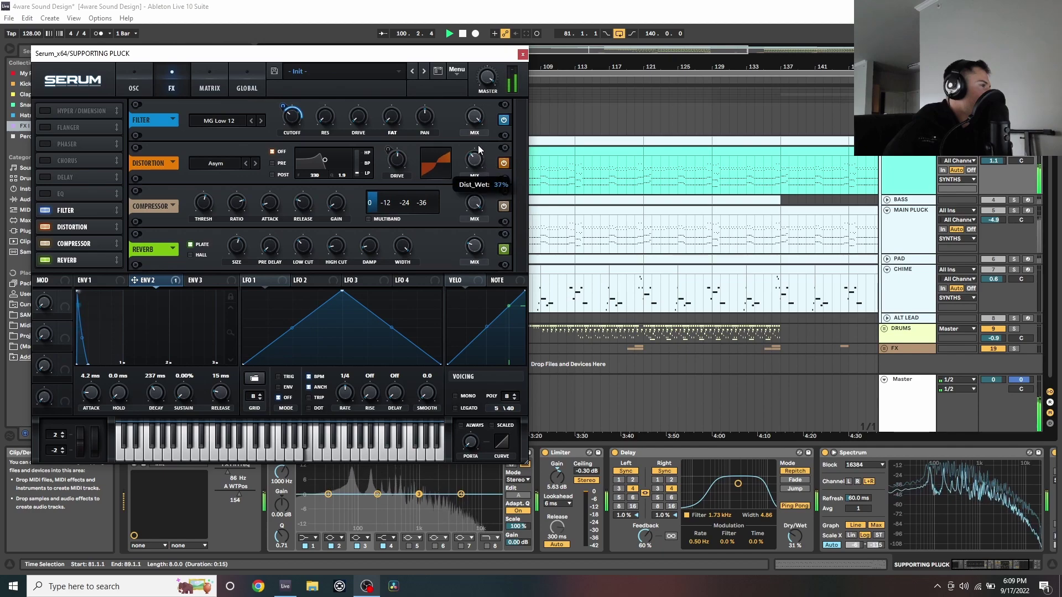
pyautogui.press('space')
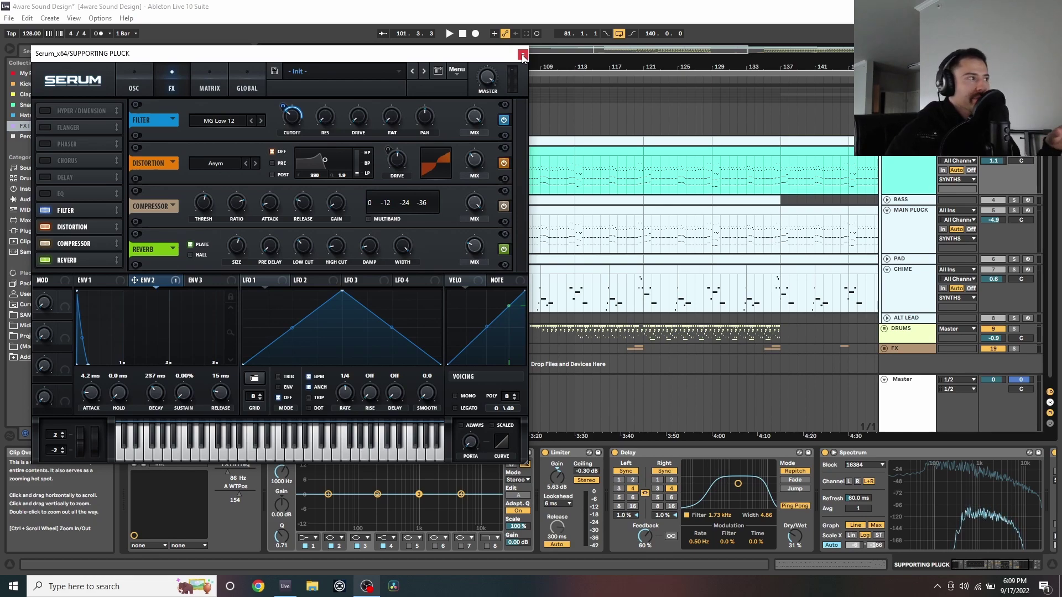
# Sweep oscillator A's wavetable position down to 1 and back up to 121
pyautogui.click(138, 91)
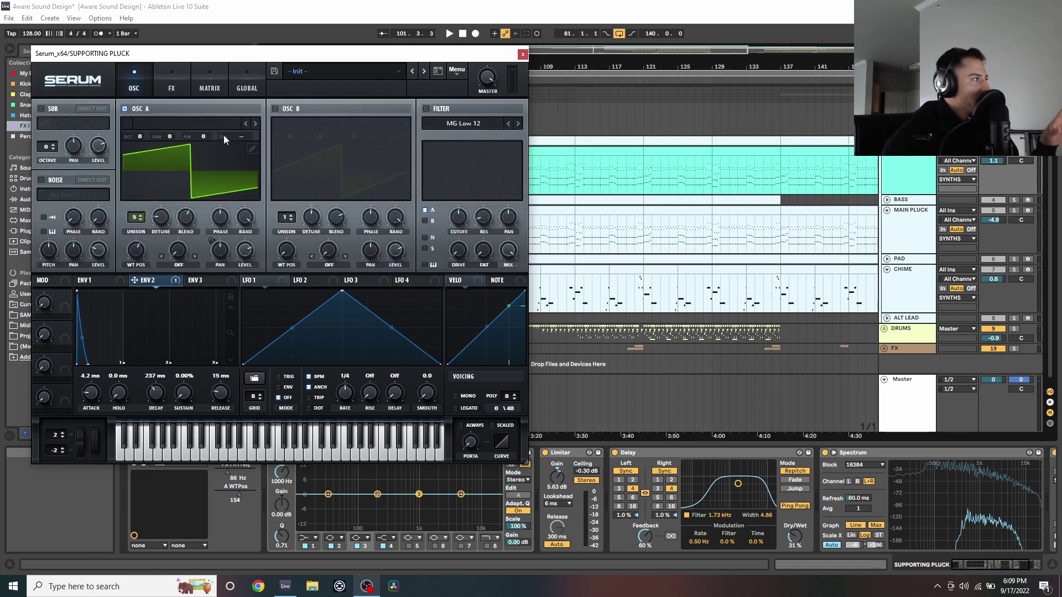
pyautogui.moveTo(139, 247); pyautogui.dragTo(128, 293)
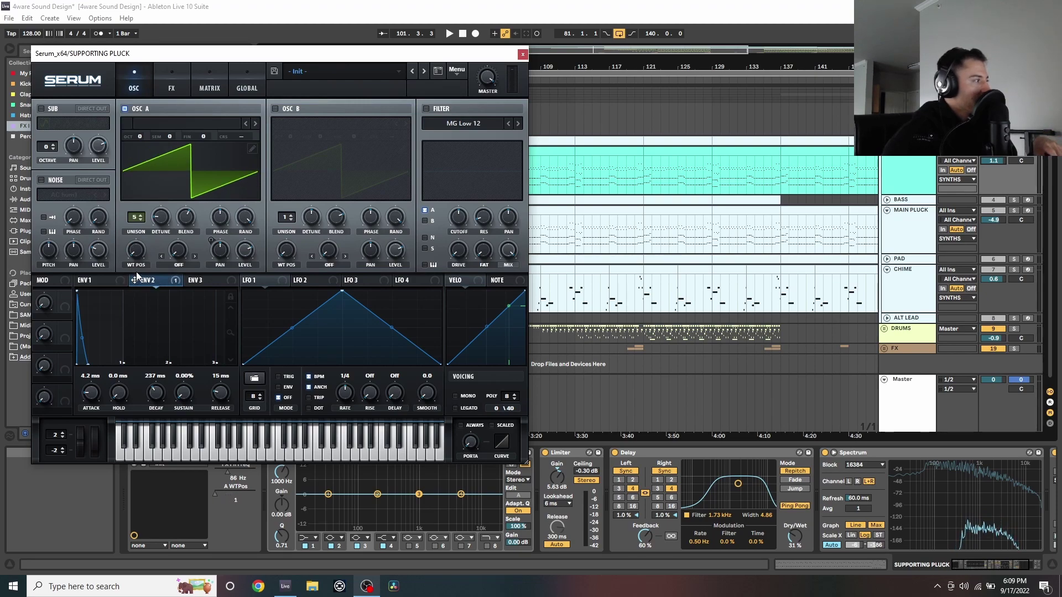
pyautogui.moveTo(142, 255); pyautogui.dragTo(161, 128)
# Review Serum's effects and the modulation assignments in its matrix, including the distortion drive's modulator, and close the synth
pyautogui.click(171, 83)
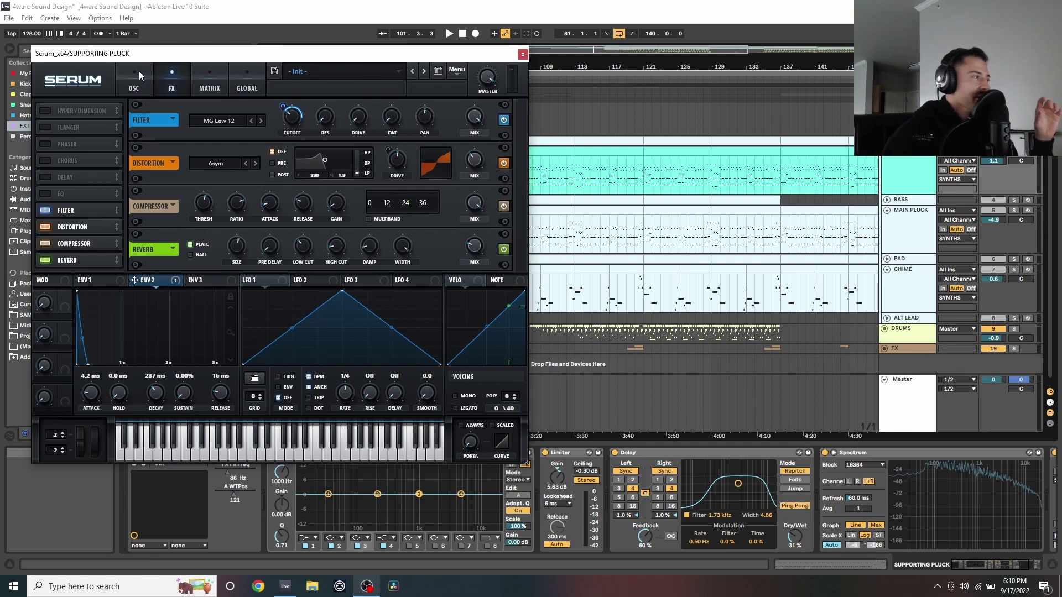
pyautogui.click(195, 76)
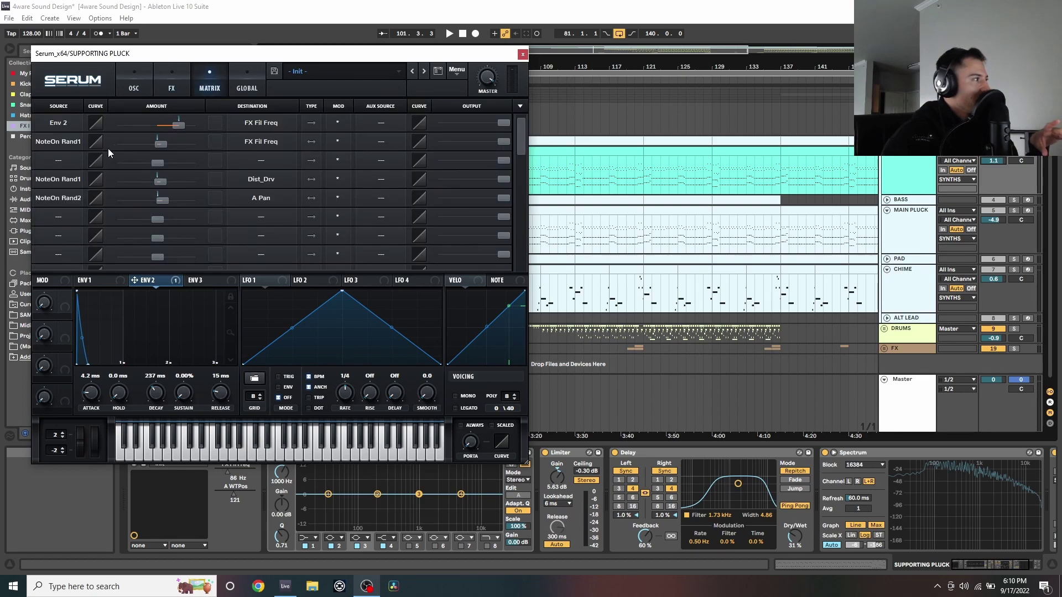
pyautogui.click(169, 89)
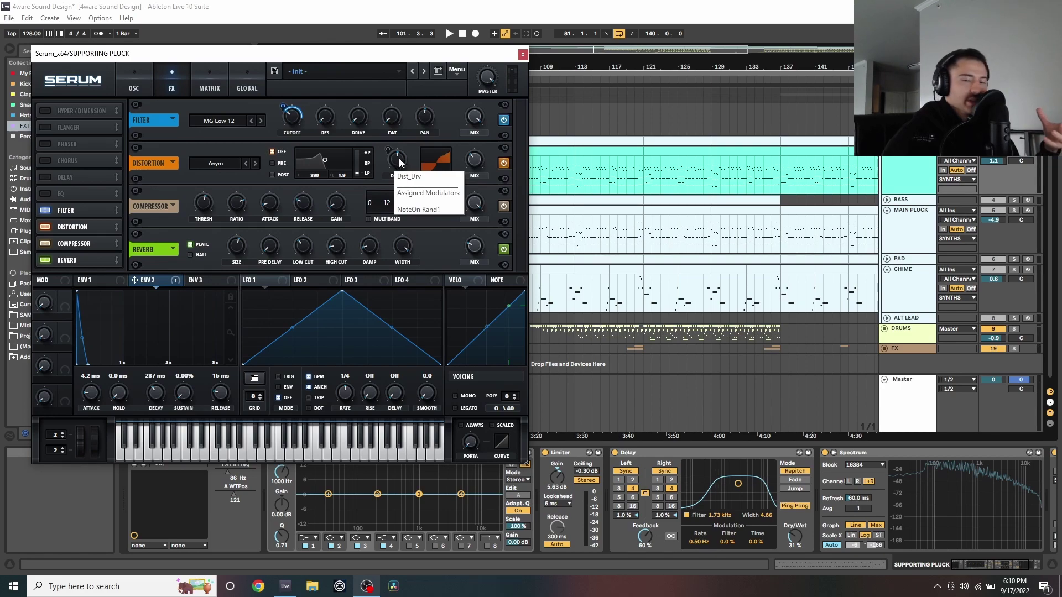
pyautogui.click(148, 77)
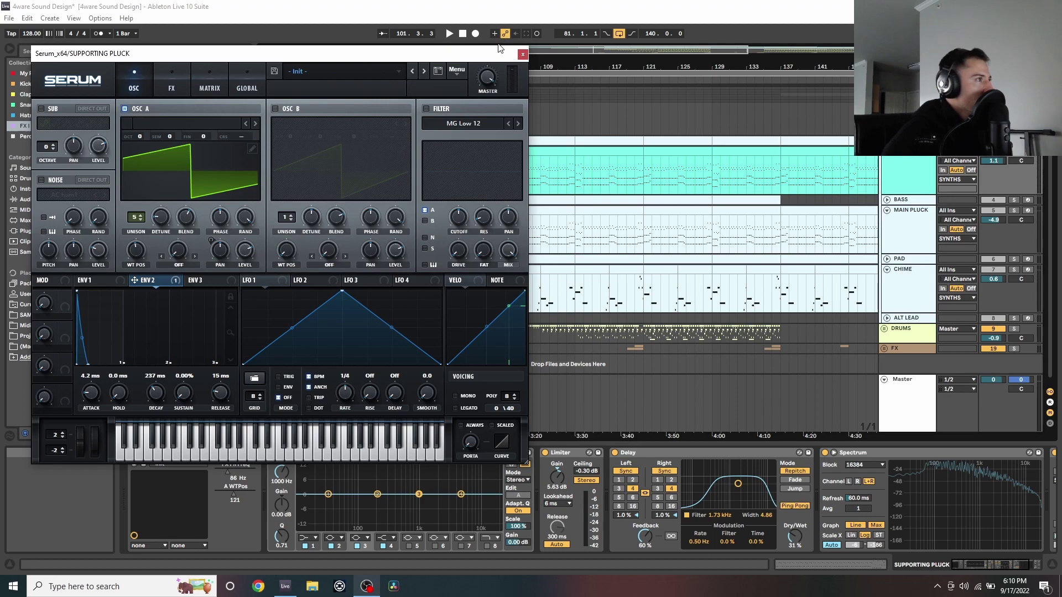
pyautogui.click(522, 53)
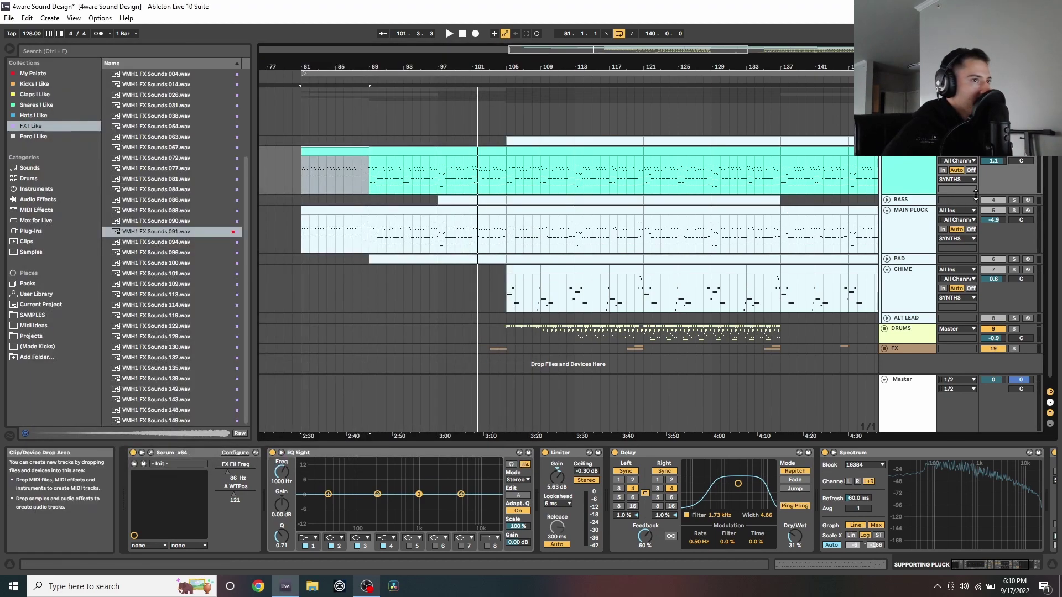
# Turn off the Delay, Limiter and EQ Eight devices on the SUPPORTING PLUCK track
pyautogui.click(615, 453)
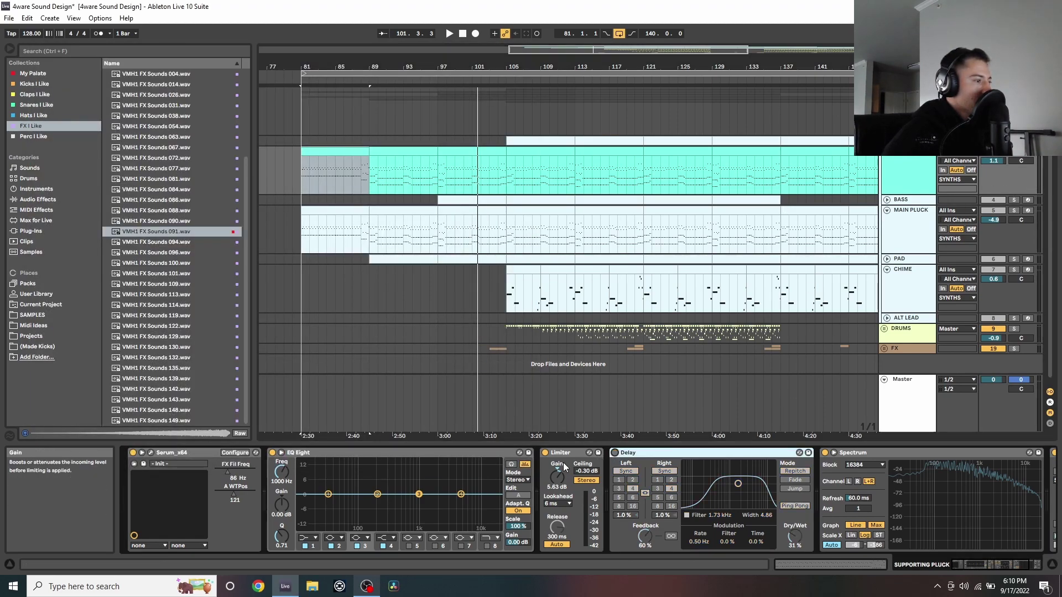
pyautogui.click(545, 453)
pyautogui.click(272, 453)
# Inspect oscillator A's waveform and morph options in Serum's wavetable editor, and set the wavetable position to 16
pyautogui.click(151, 453)
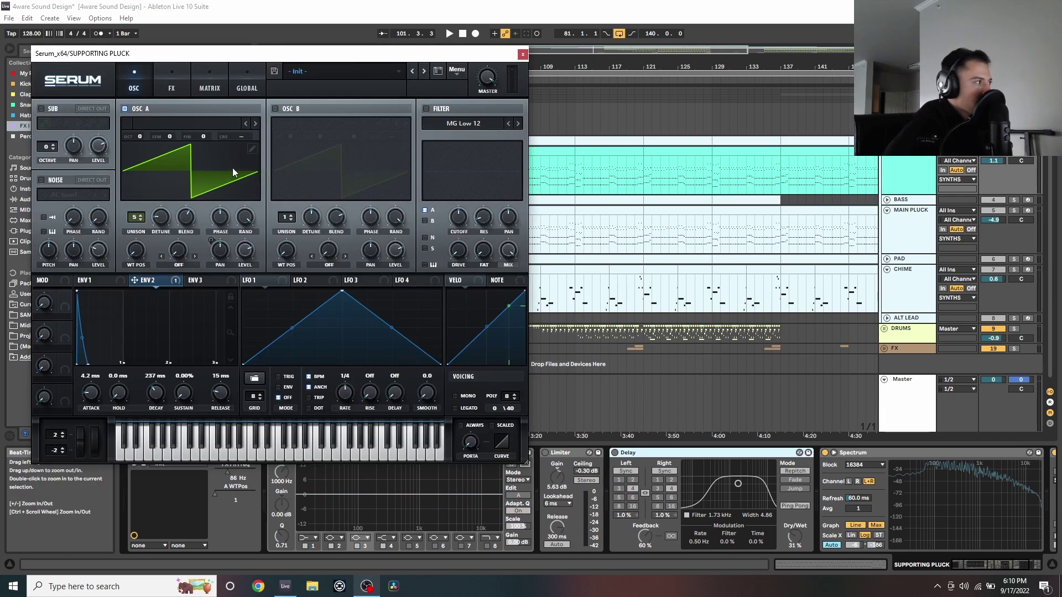
pyautogui.click(251, 150)
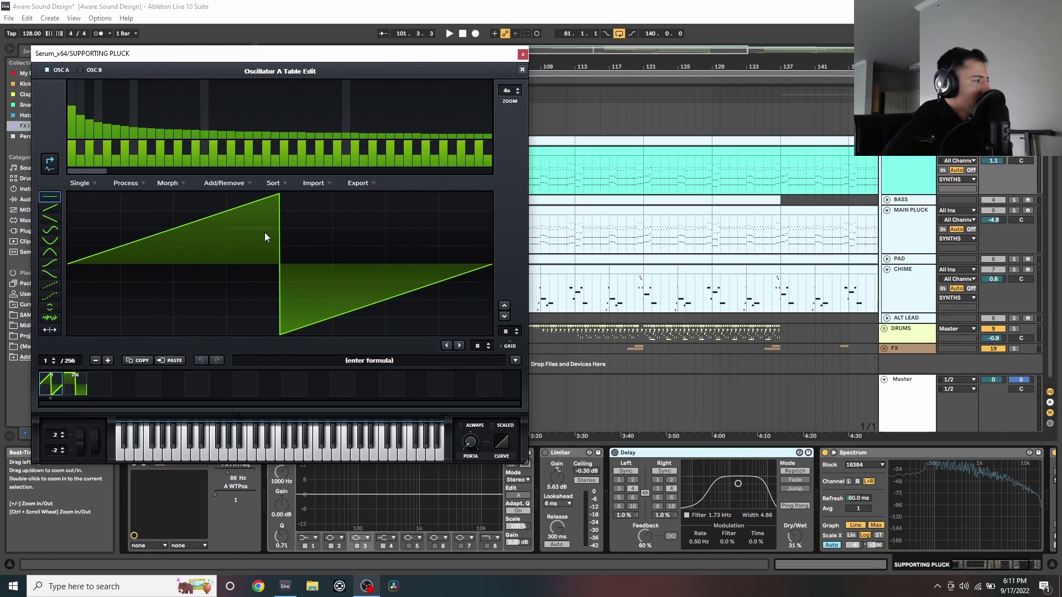
pyautogui.click(181, 186)
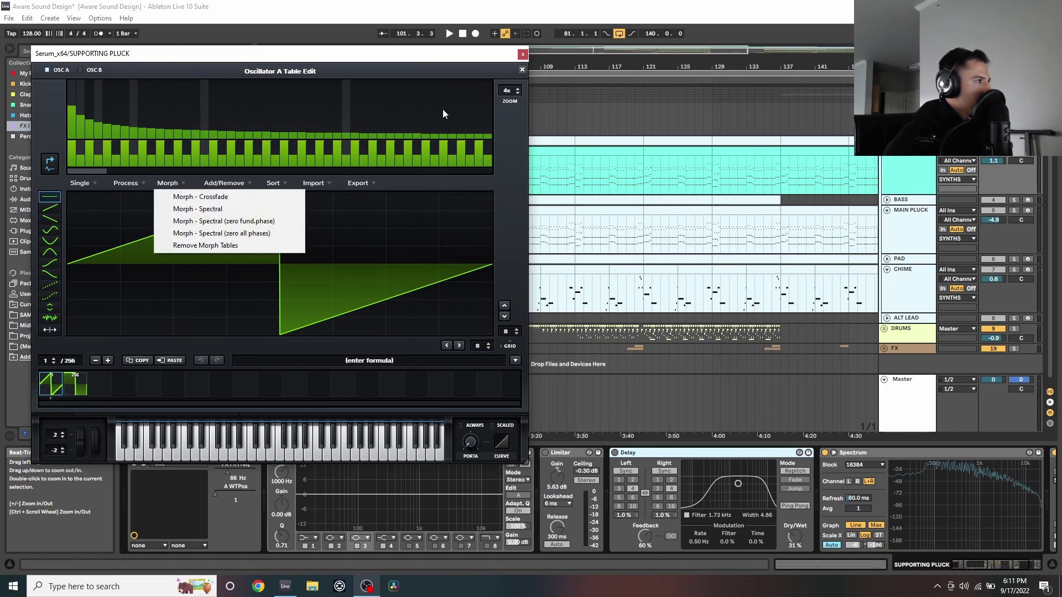
pyautogui.click(522, 70)
pyautogui.moveTo(149, 246)
pyautogui.mouseDown()
pyautogui.moveTo(149, 224)
pyautogui.moveTo(143, 276)
pyautogui.moveTo(139, 246)
pyautogui.mouseUp()
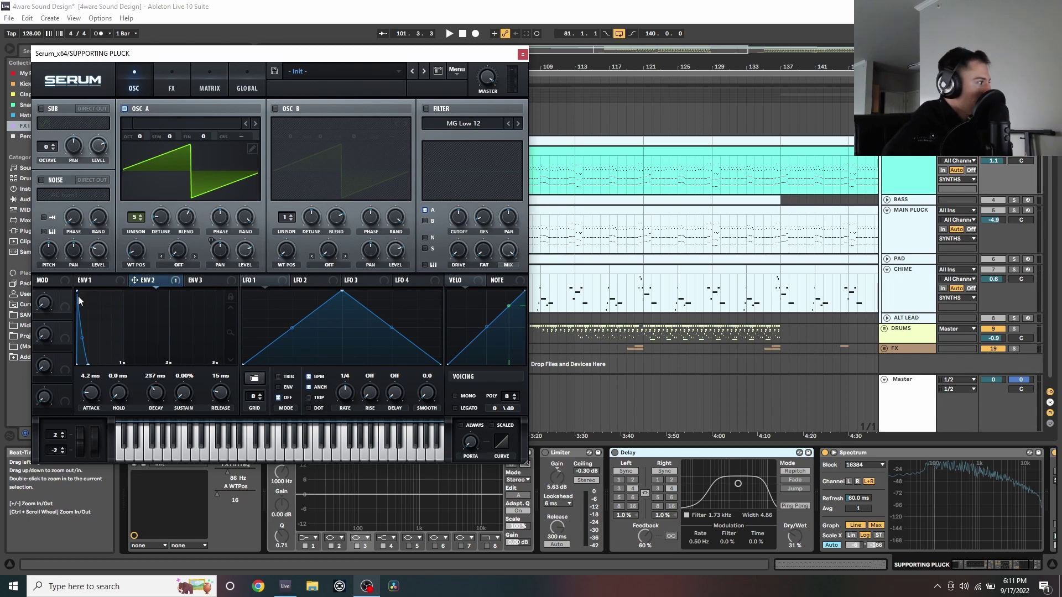
# Show envelope 1, play the SUPPORTING PLUCK from bar 113, and set oscillator A's wavetable position to 29
pyautogui.click(112, 281)
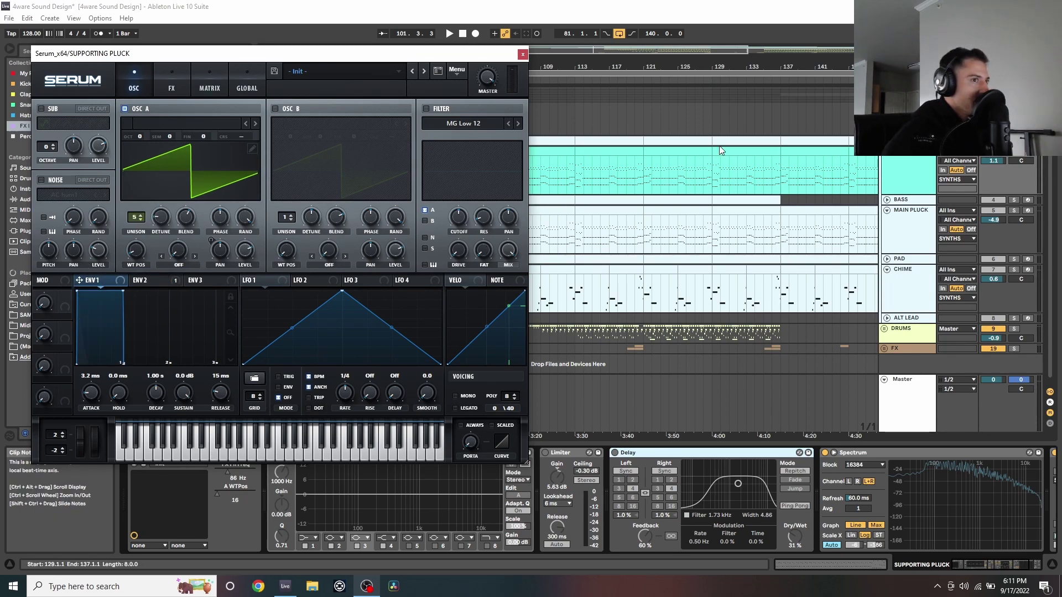
pyautogui.click(582, 147)
pyautogui.press('space')
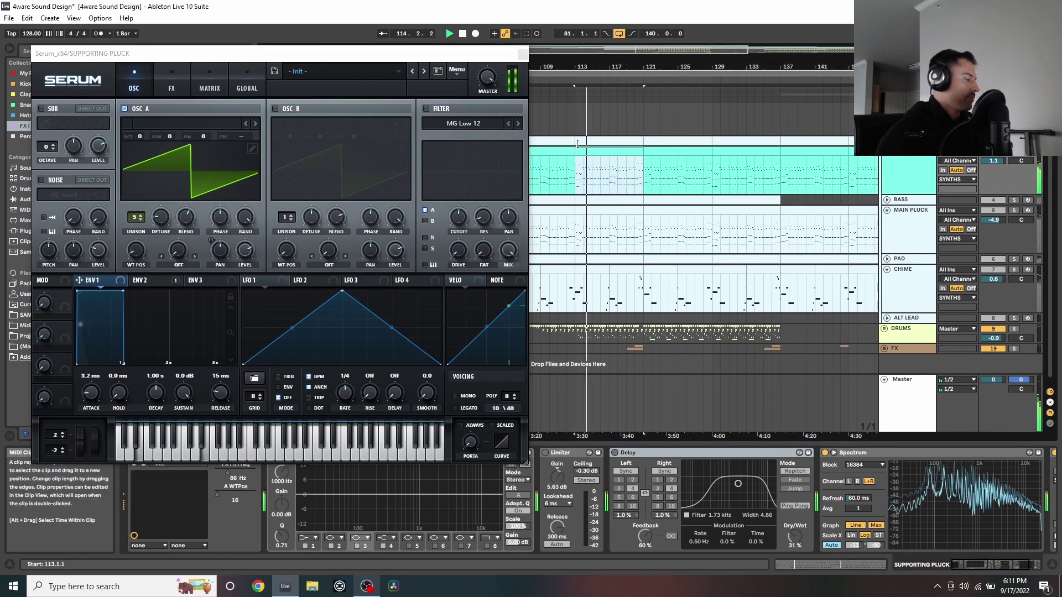
pyautogui.moveTo(135, 250); pyautogui.dragTo(114, 224)
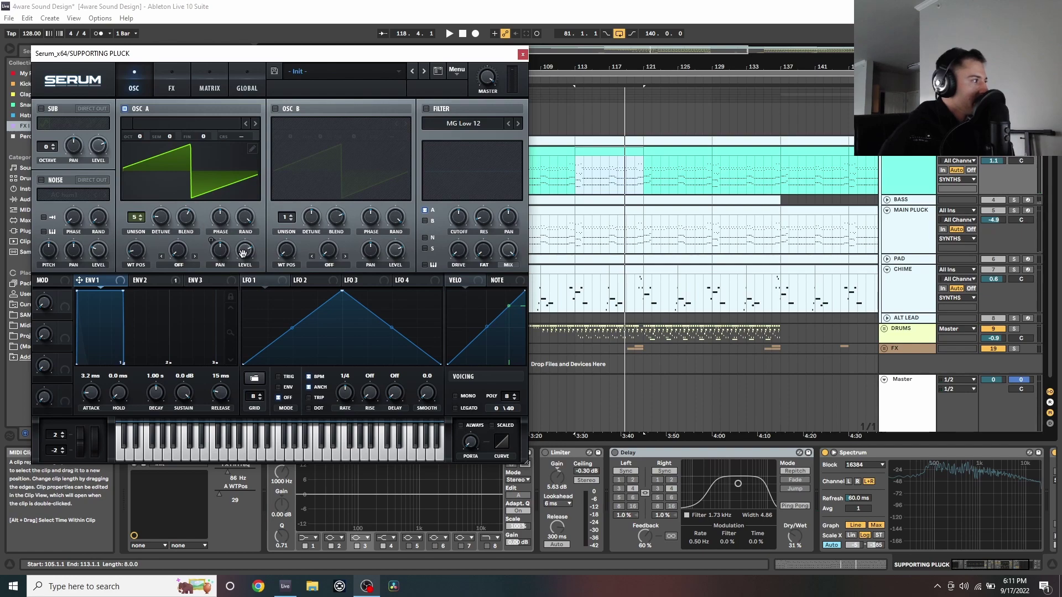
# Turn on the filter in Serum's effects rack and play the pluck with envelope 2 shown
pyautogui.click(173, 85)
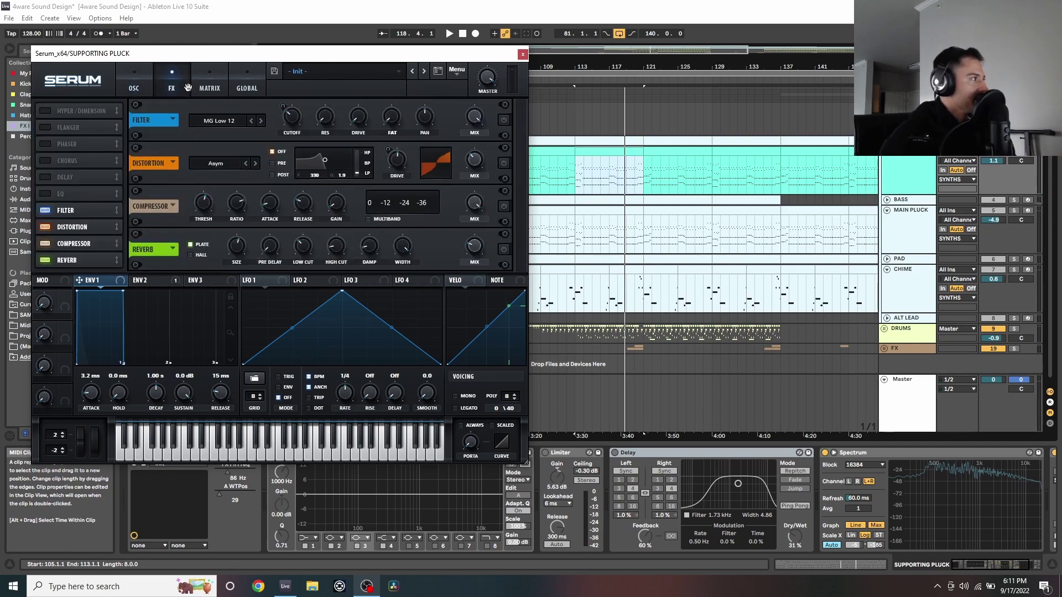
pyautogui.click(503, 121)
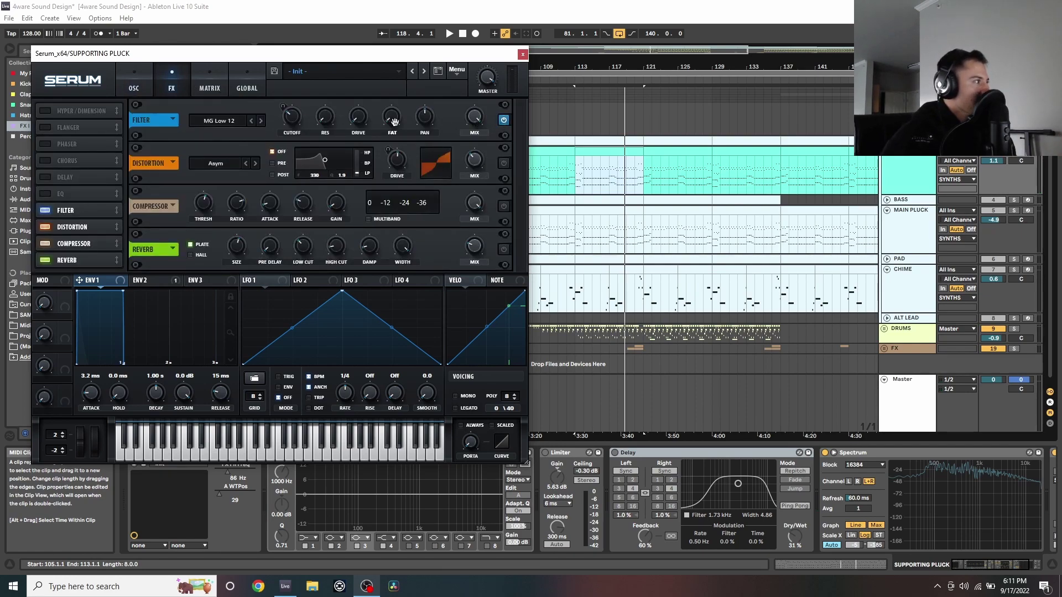
pyautogui.click(159, 286)
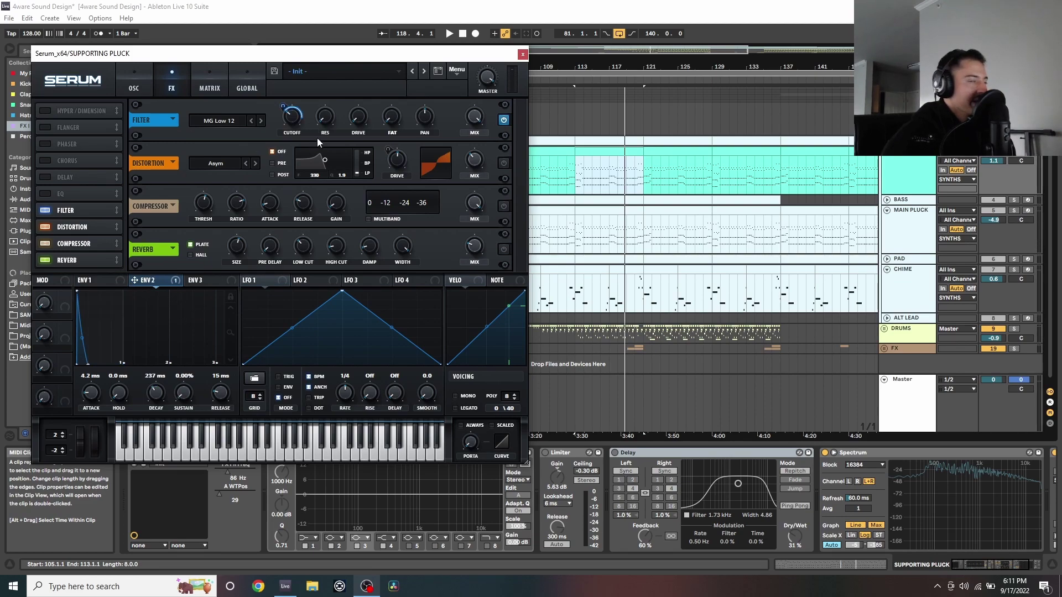
pyautogui.press('space')
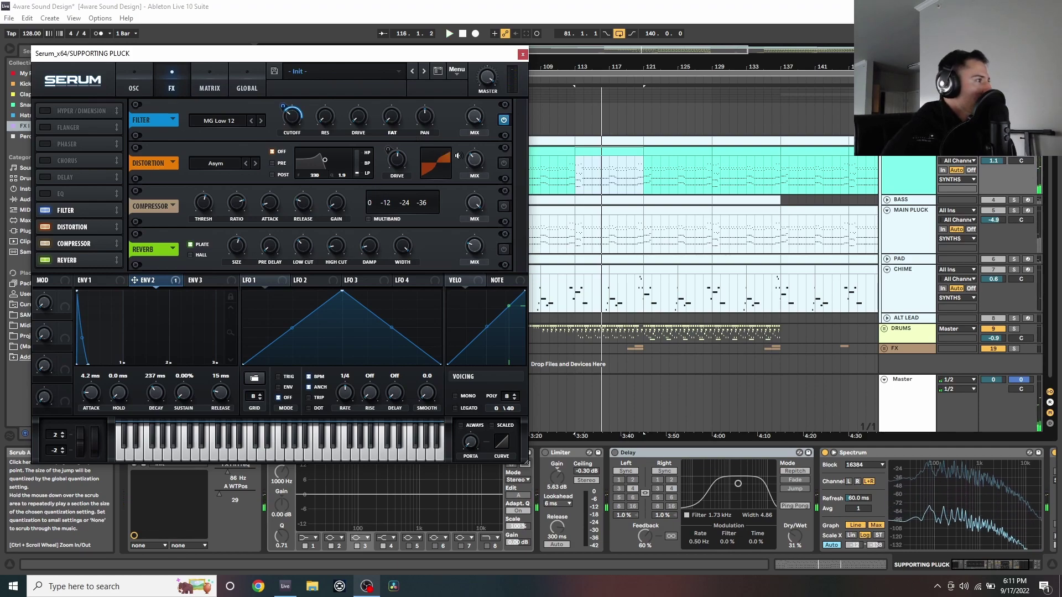
# Turn on Serum's distortion effect and play the pluck while trying its drive and mix amounts
pyautogui.click(503, 164)
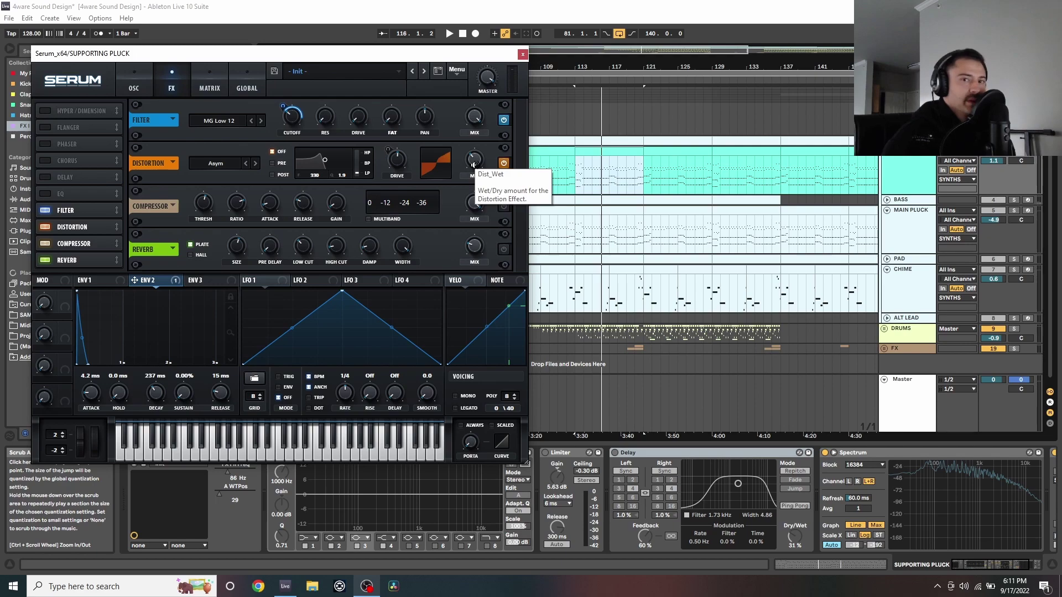
pyautogui.press('space')
pyautogui.moveTo(459, 75); pyautogui.dragTo(465, 136)
pyautogui.moveTo(397, 160)
pyautogui.mouseDown()
pyautogui.moveTo(399, 125)
pyautogui.moveTo(395, 166)
pyautogui.mouseUp()
pyautogui.moveTo(475, 159); pyautogui.dragTo(475, 146)
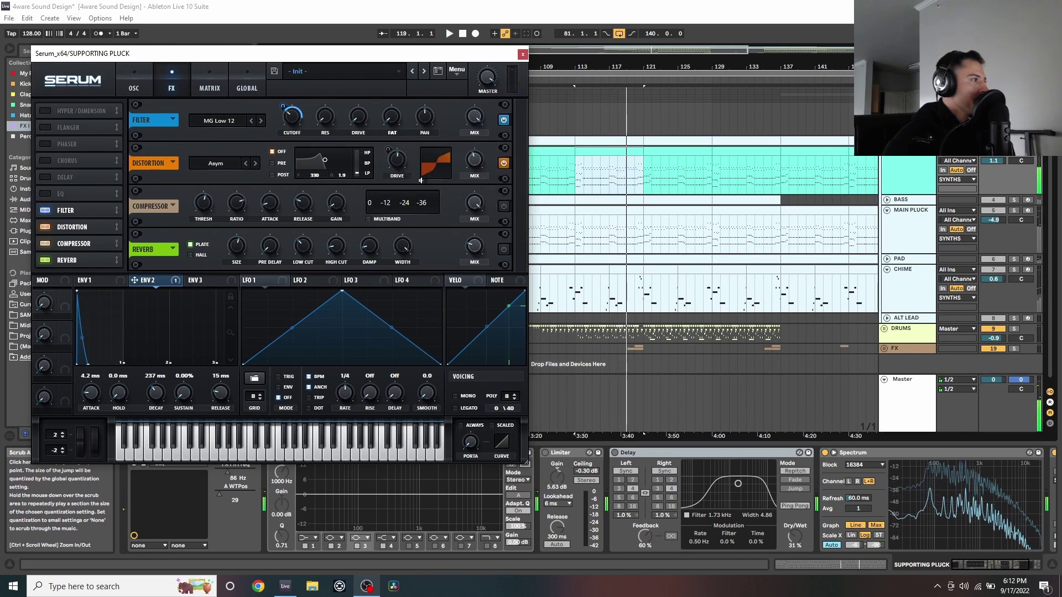
# Play the pluck with Serum's compressor and reverb also turned on, and close the synth
pyautogui.moveTo(397, 164)
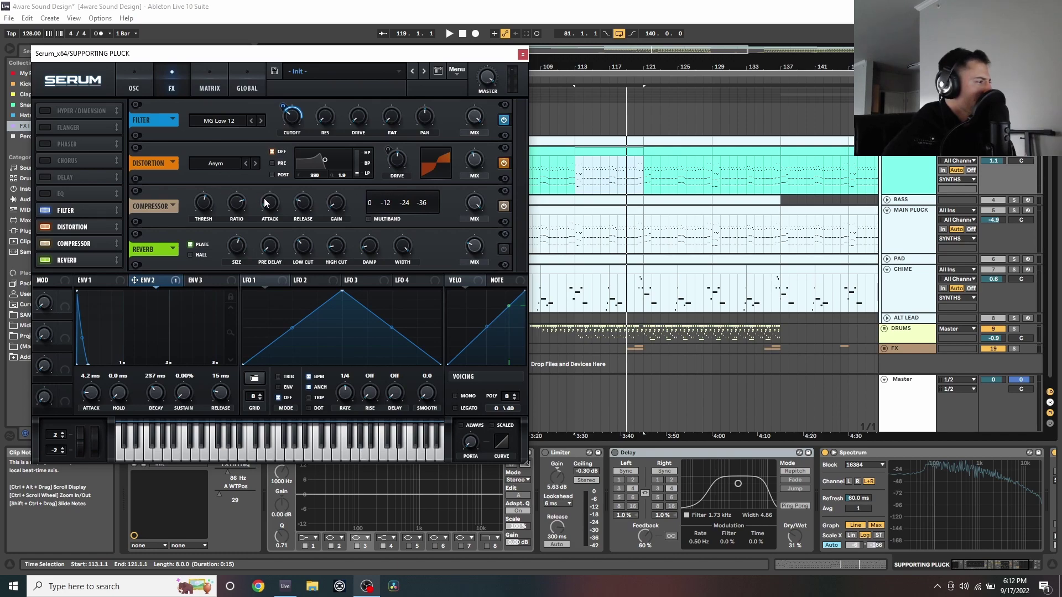
pyautogui.press('space')
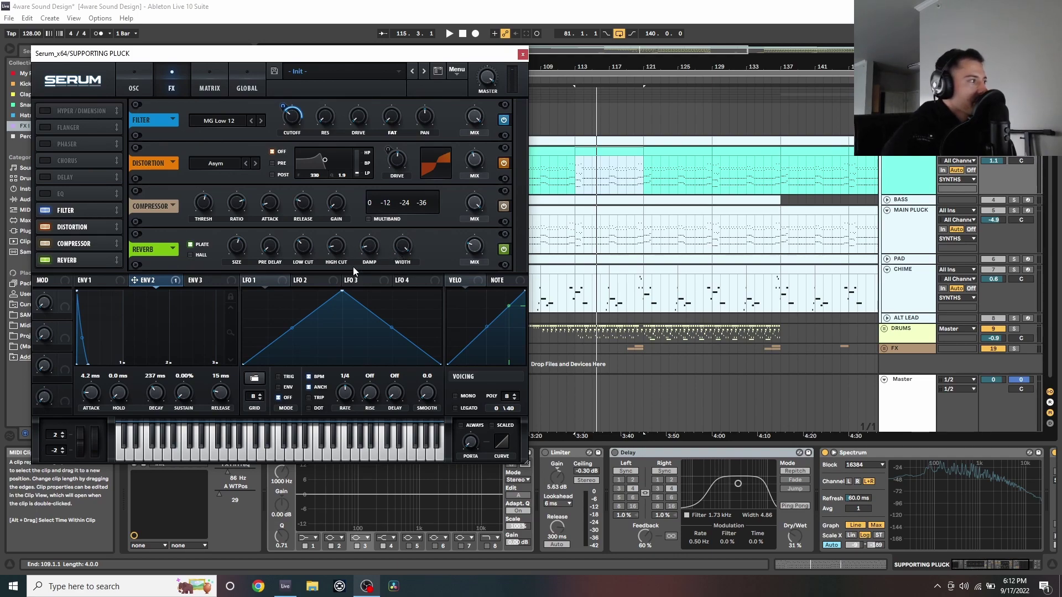
pyautogui.press('space')
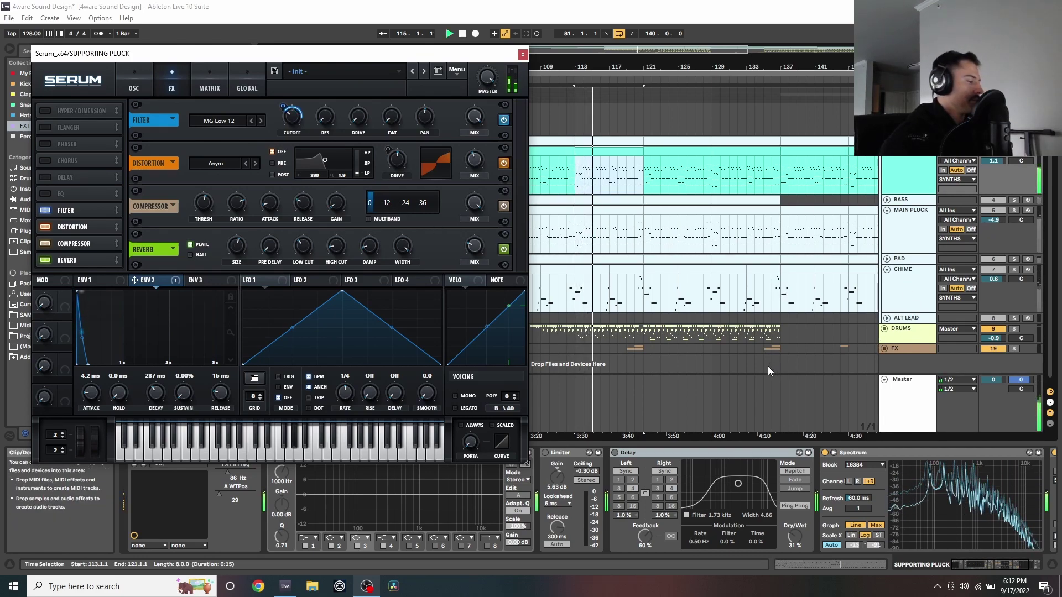
pyautogui.click(522, 53)
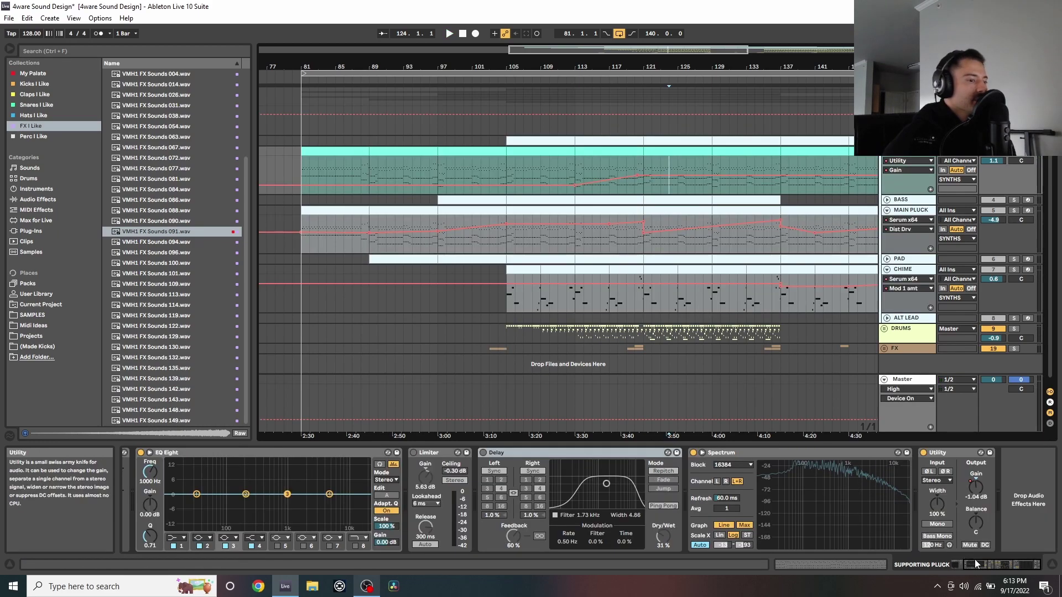
# Turn on the Limiter and Delay devices on the SUPPORTING PLUCK track, auditioning the sound with each one
pyautogui.moveTo(976, 563); pyautogui.dragTo(917, 572)
pyautogui.press('space')
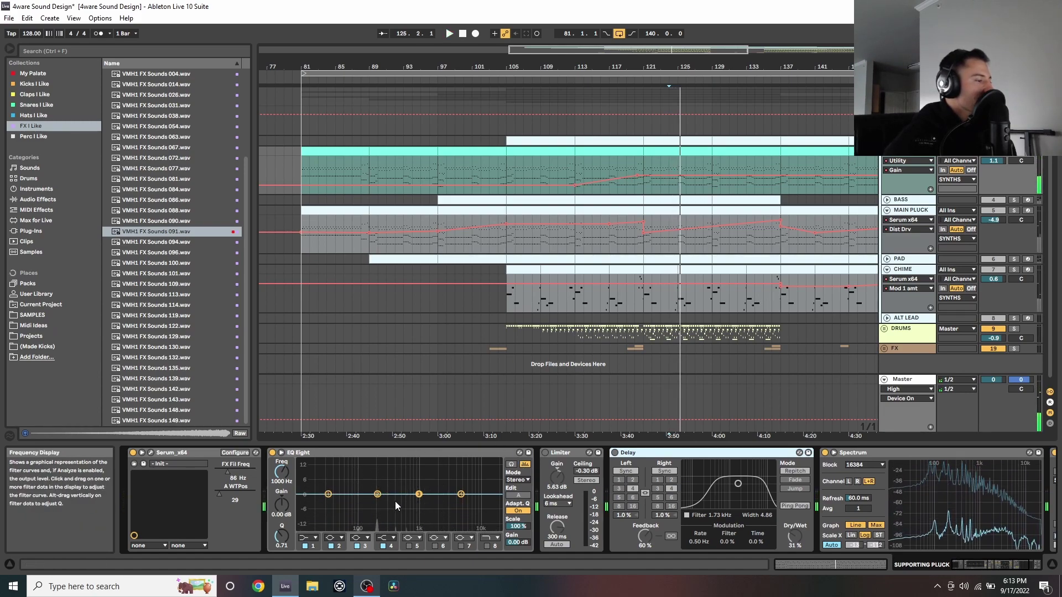
pyautogui.click(545, 453)
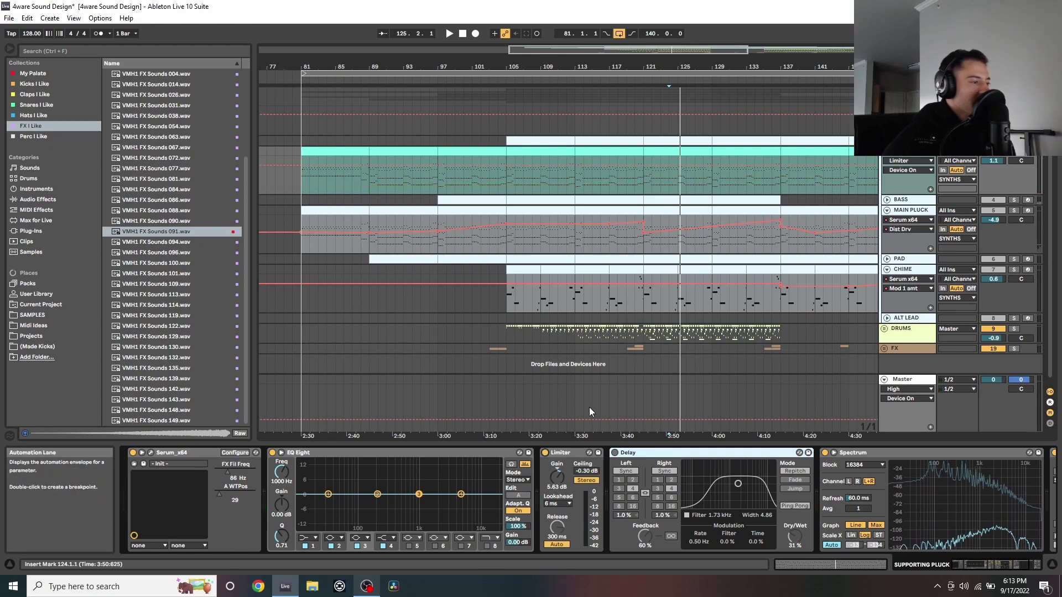
pyautogui.press('space')
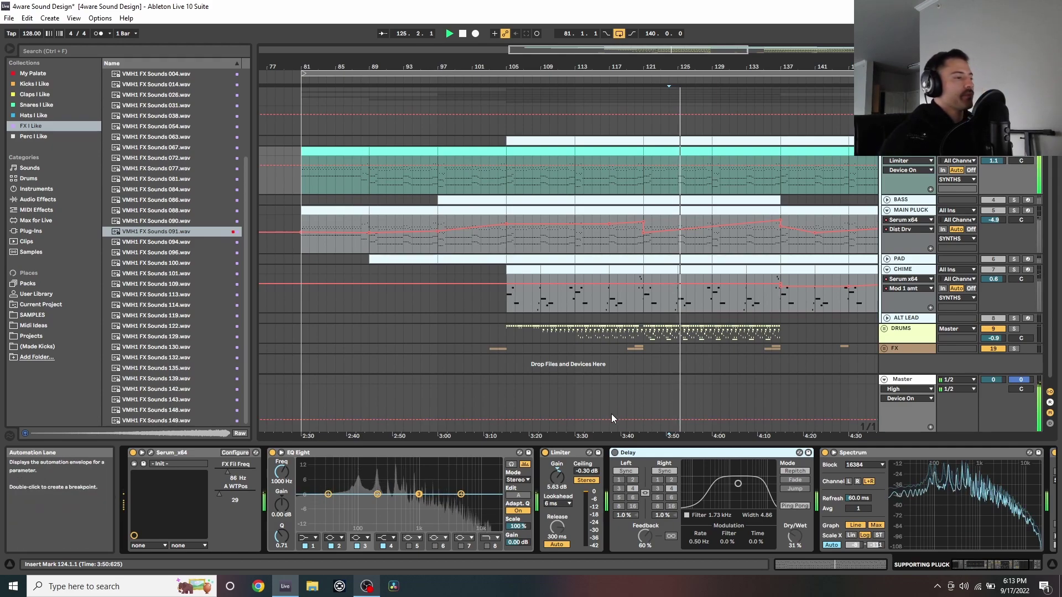
pyautogui.click(615, 454)
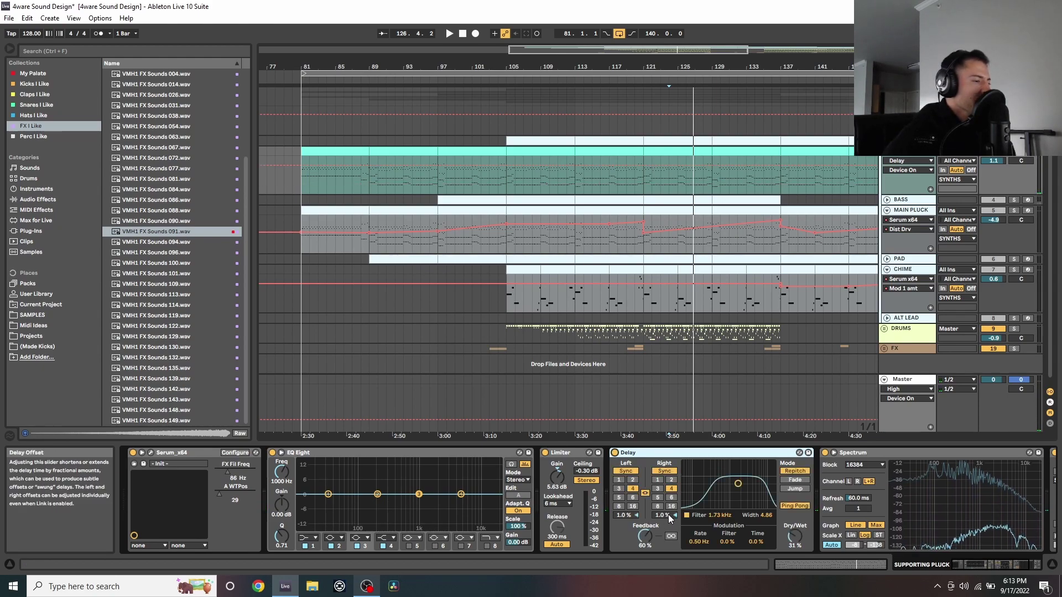
pyautogui.press('space')
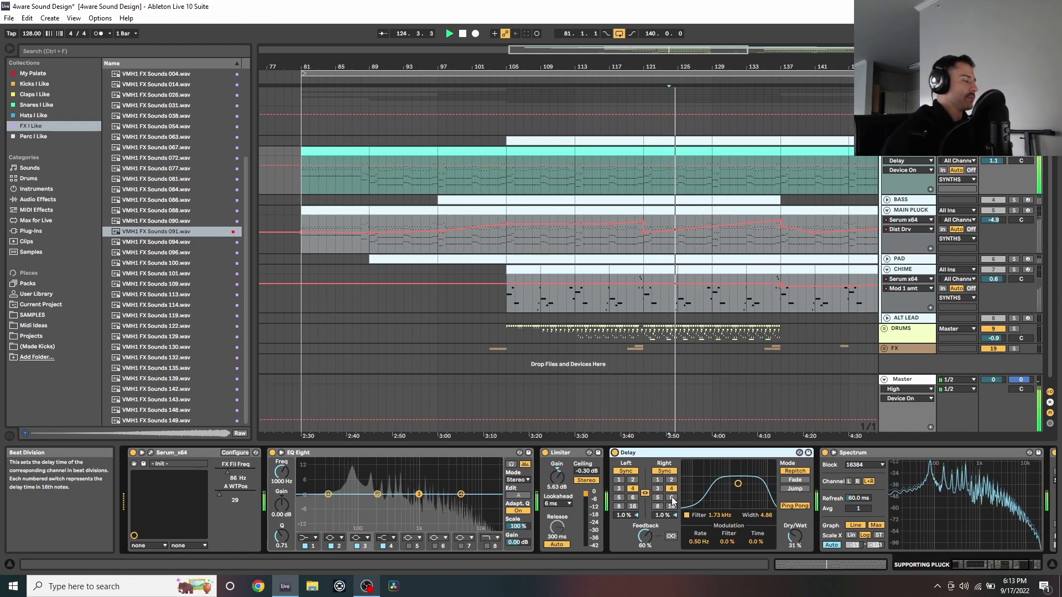
# Lower the pluck's Serum effects filter cutoff to 46 Hz and raise oscillator A's wavetable position to 106 during playback
pyautogui.click(153, 452)
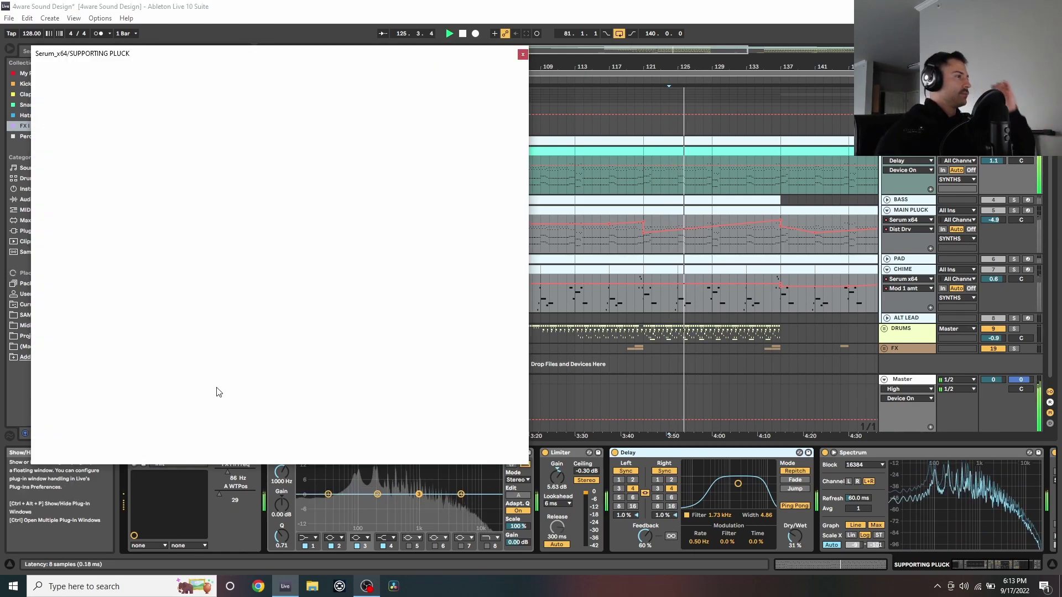
pyautogui.click(172, 80)
pyautogui.moveTo(283, 111); pyautogui.dragTo(284, 135)
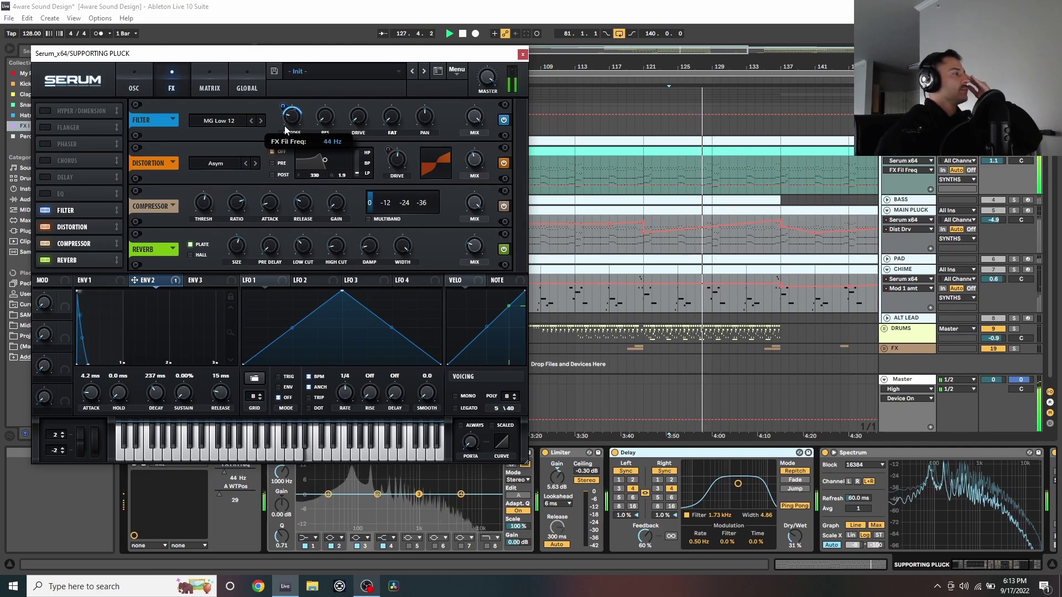
pyautogui.click(132, 77)
pyautogui.moveTo(138, 250); pyautogui.dragTo(141, 211)
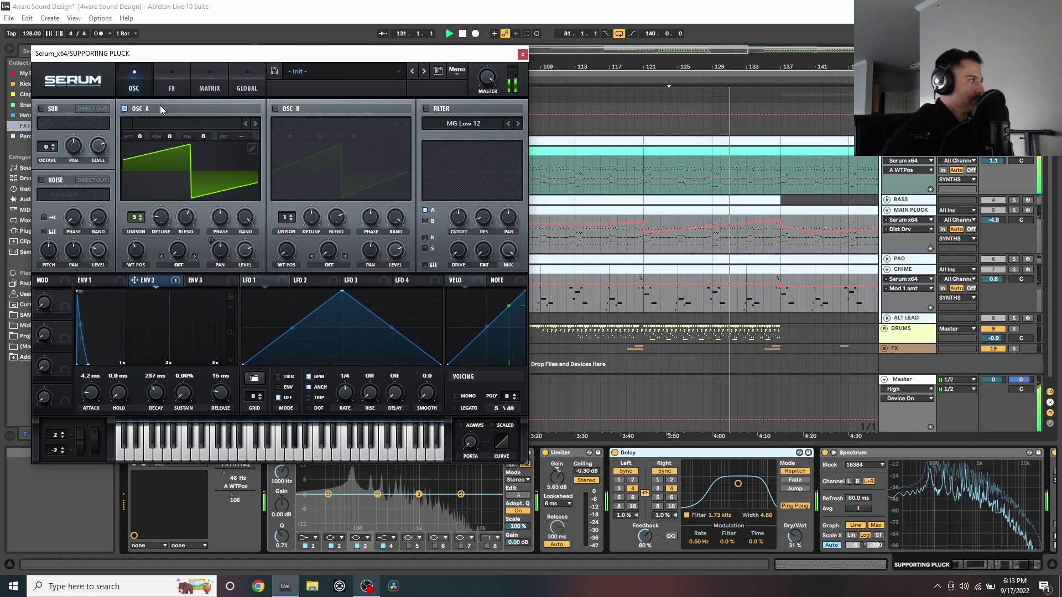
# Sweep the effects filter cutoff through 73 Hz, leave it at 51 Hz, and close the synth
pyautogui.click(170, 84)
pyautogui.click(284, 124)
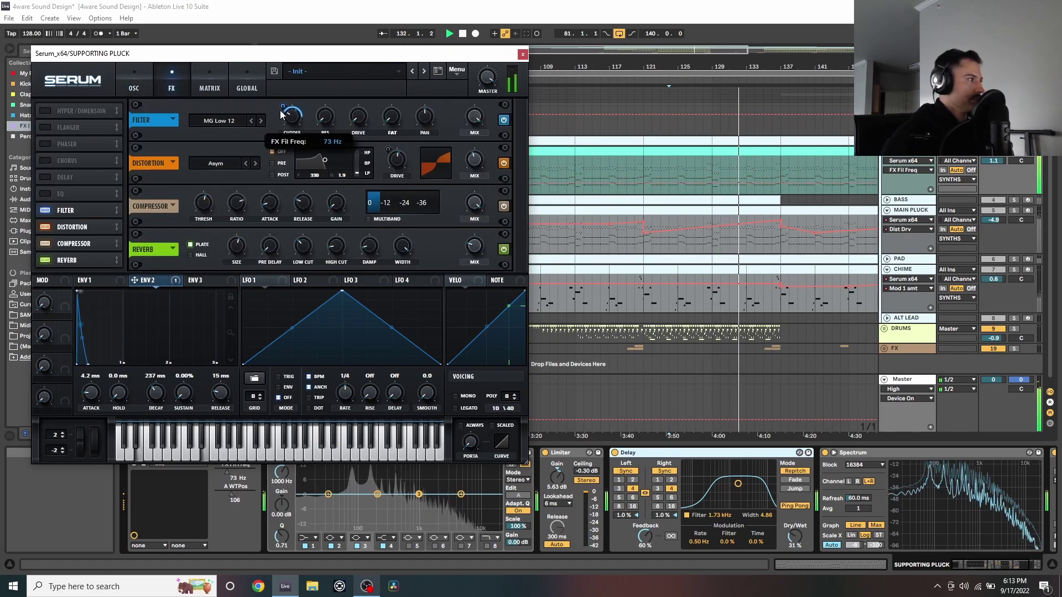
pyautogui.click(522, 53)
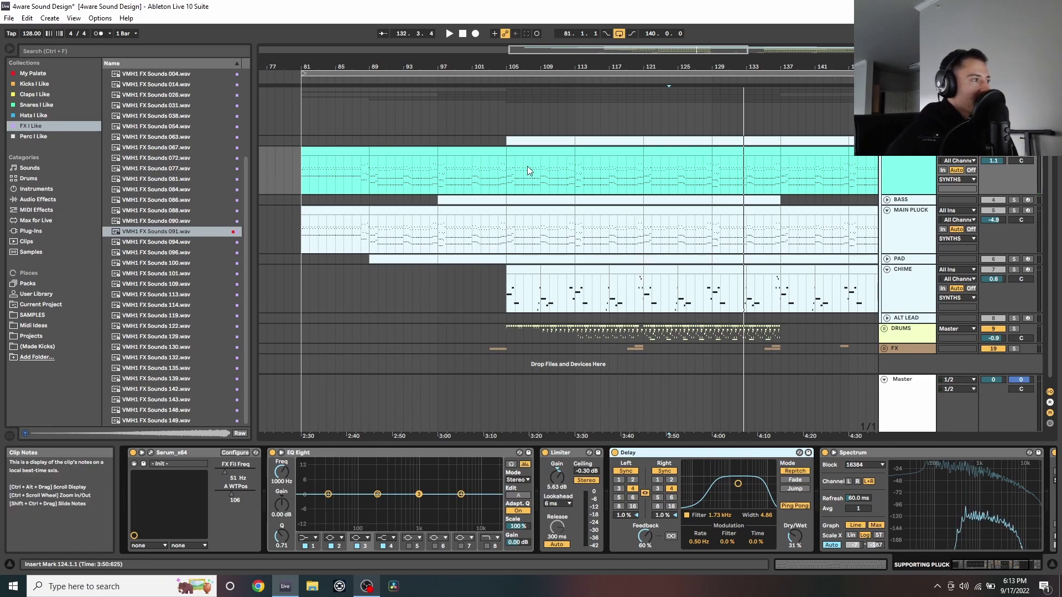
# Delete the SUPPORTING PLUCK track and solo the MAIN PLUCK track
pyautogui.click(908, 174)
pyautogui.press('Delete')
pyautogui.click(1015, 162)
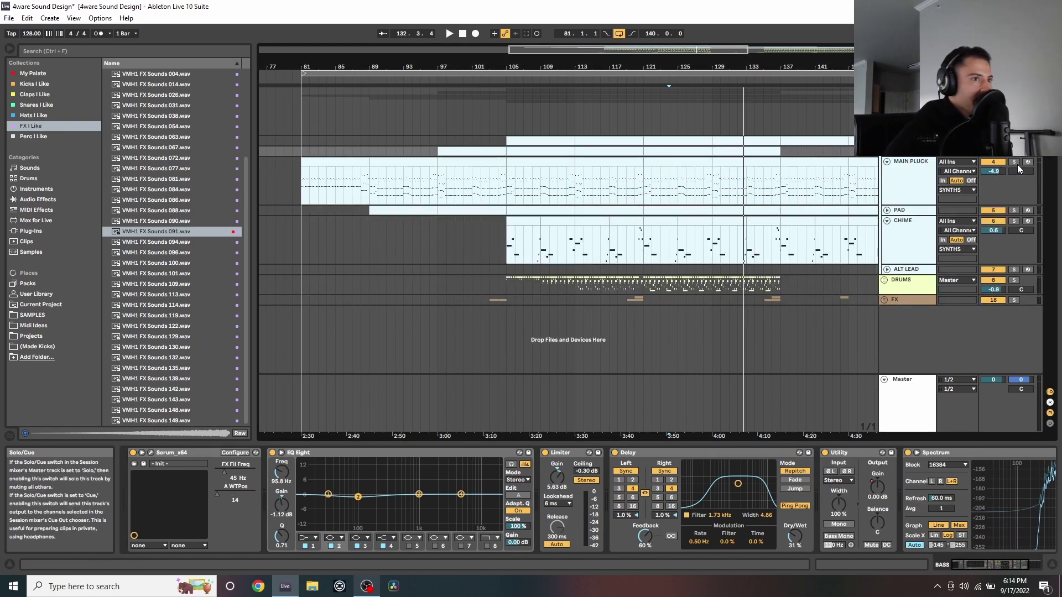
# Turn off the distortion, delay and reverb in the MAIN PLUCK's Serum and inspect its oscillator settings
pyautogui.click(458, 194)
pyautogui.click(941, 230)
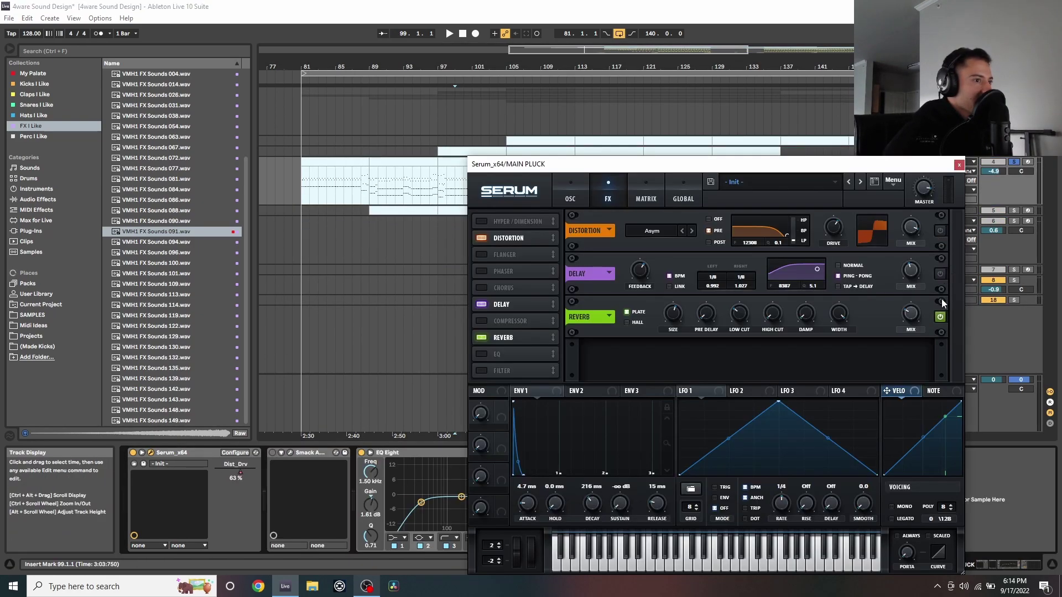
pyautogui.click(570, 195)
pyautogui.moveTo(587, 164); pyautogui.dragTo(419, 99)
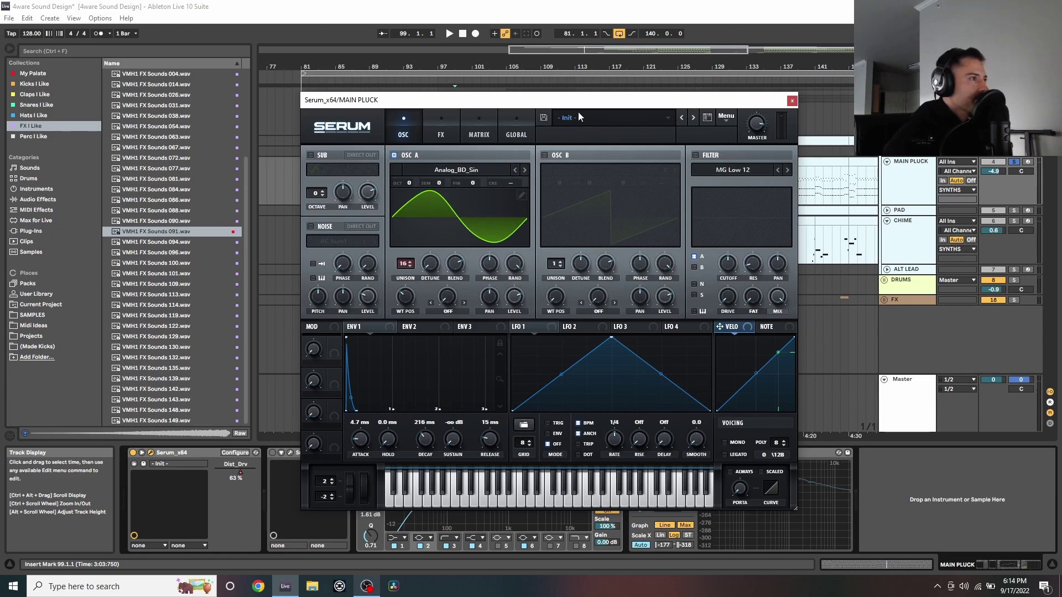
pyautogui.click(442, 133)
pyautogui.moveTo(701, 104); pyautogui.dragTo(719, 305)
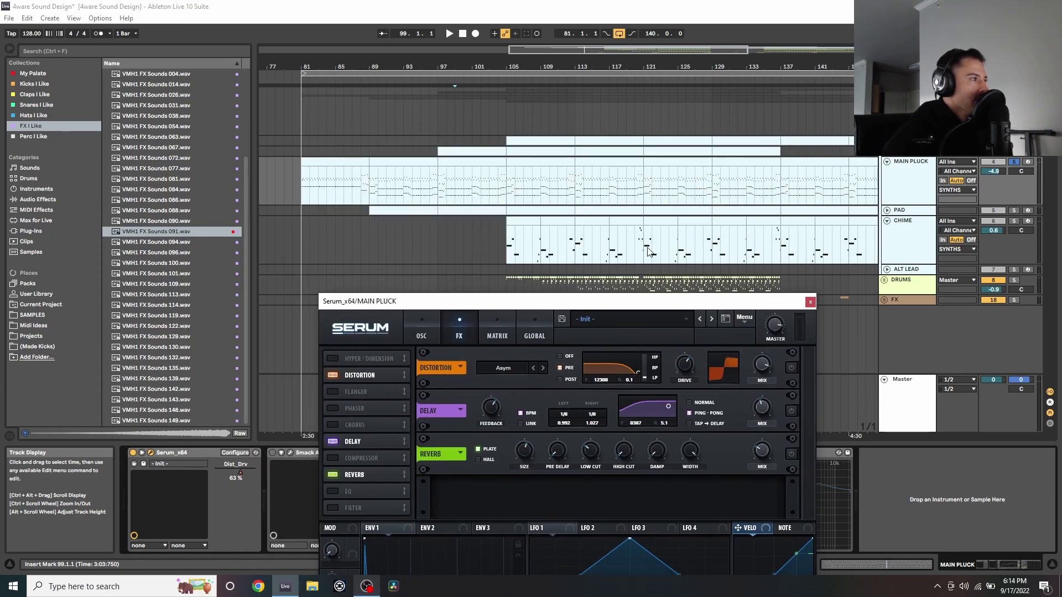
# Play the dry MAIN PLUCK from bar 81 and review its oscillator and effects pages
pyautogui.click(302, 192)
pyautogui.press('space')
pyautogui.moveTo(451, 301); pyautogui.dragTo(465, 134)
pyautogui.click(448, 165)
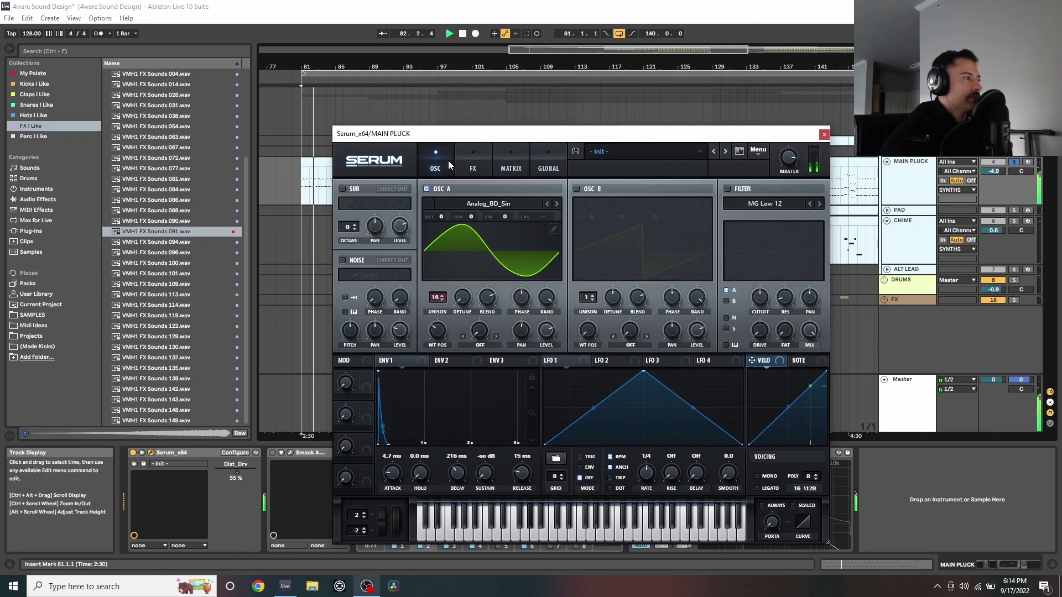
pyautogui.click(476, 168)
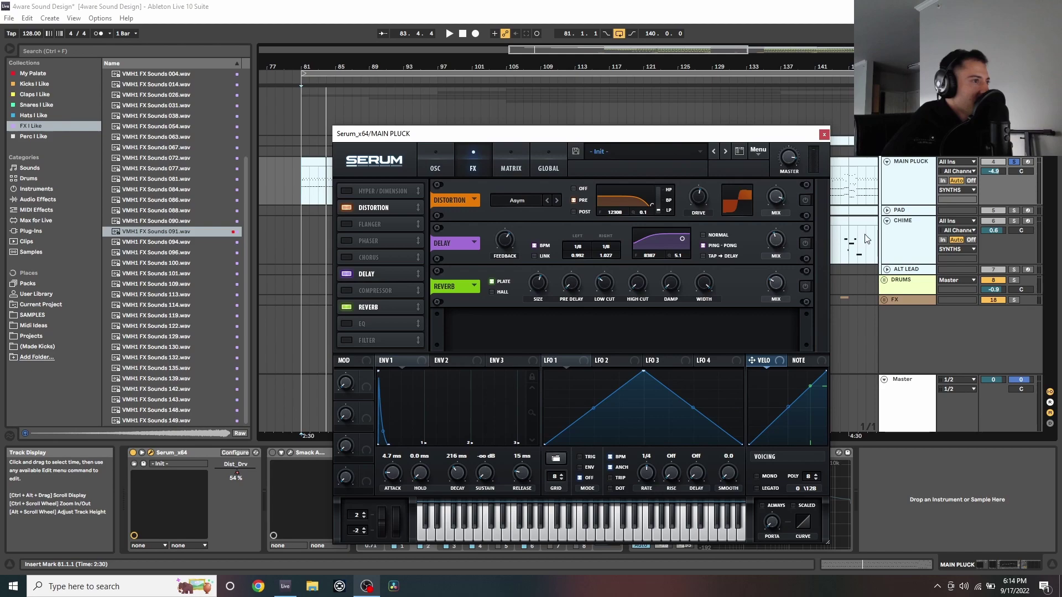
# Turn on the distortion in the MAIN PLUCK's Serum and play it from bar 81 while reviewing the oscillator and effects
pyautogui.moveTo(667, 140); pyautogui.dragTo(720, 205)
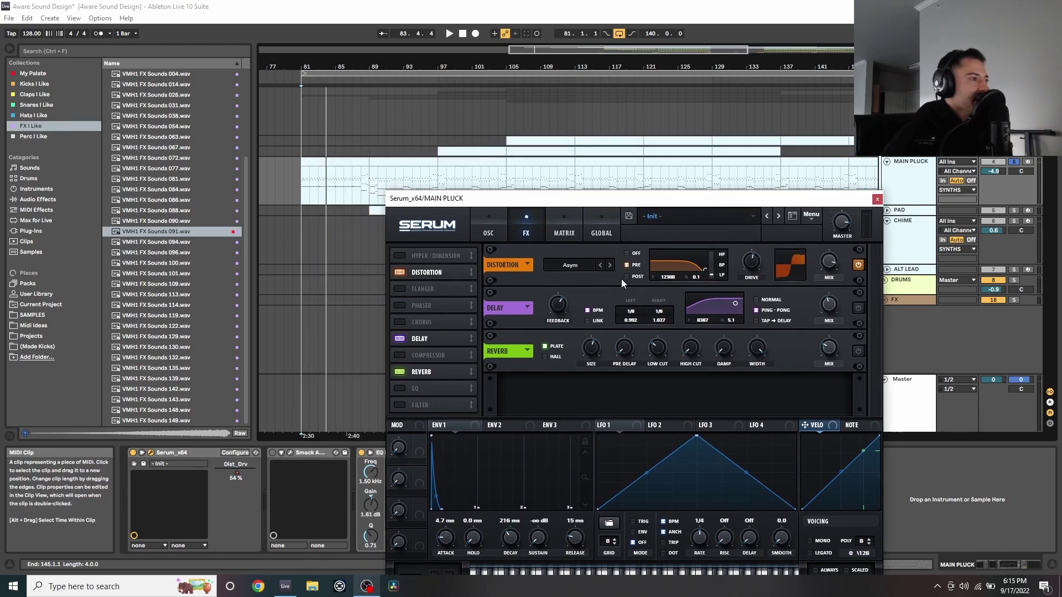
pyautogui.press('space')
pyautogui.click(496, 229)
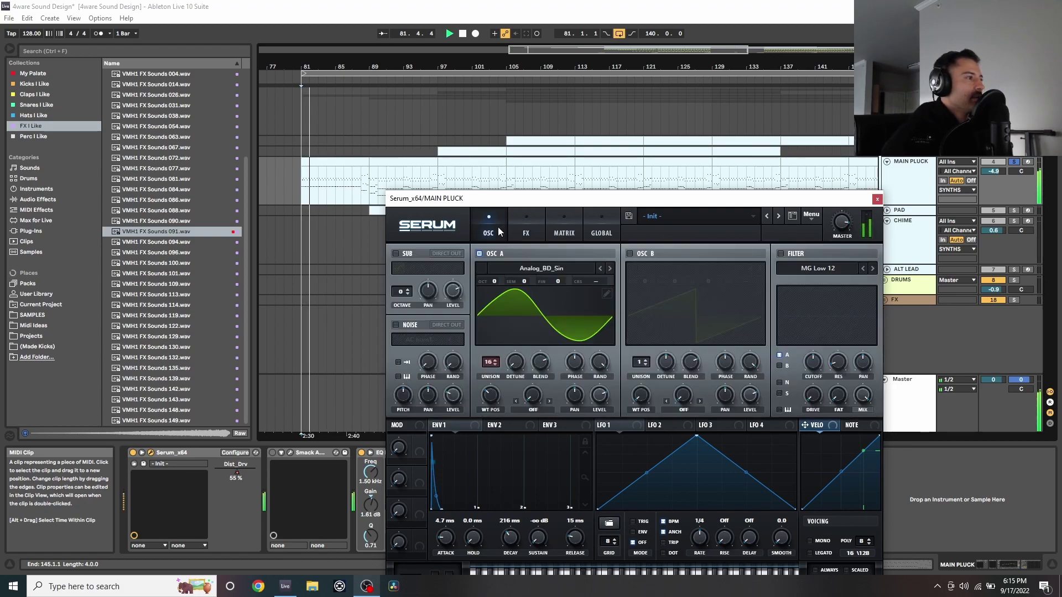
pyautogui.click(538, 233)
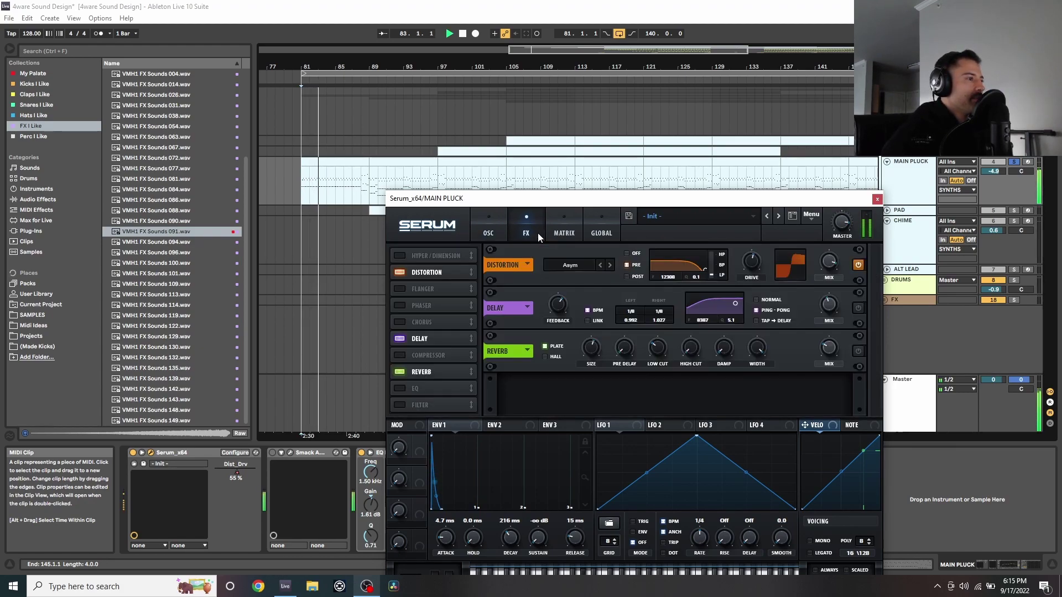
pyautogui.moveTo(544, 204); pyautogui.dragTo(548, 179)
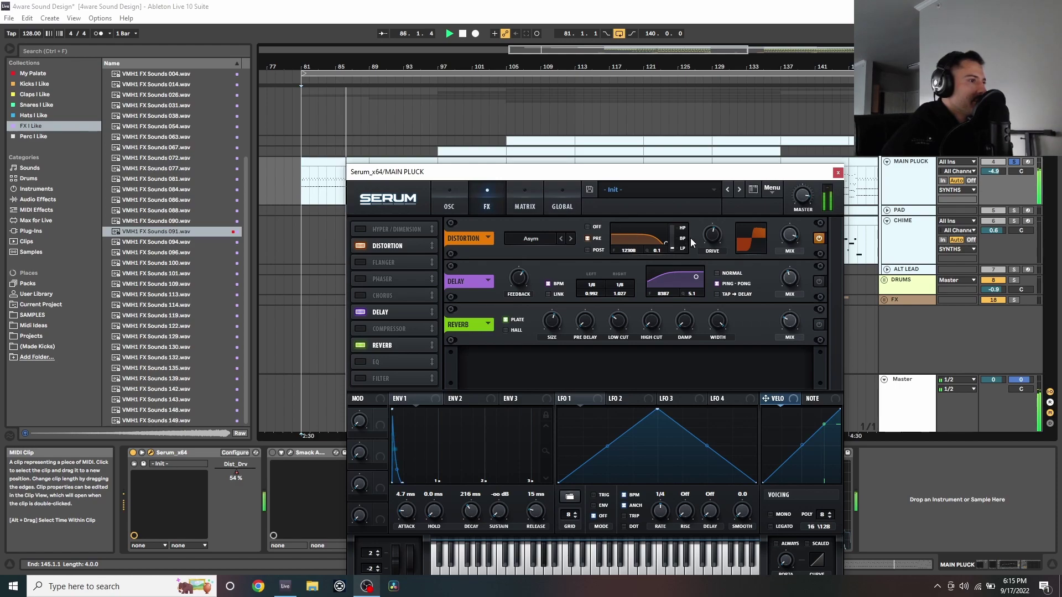
# Try the distortion drive at 69% while the MAIN PLUCK plays, and undo the change
pyautogui.moveTo(711, 235); pyautogui.dragTo(705, 217)
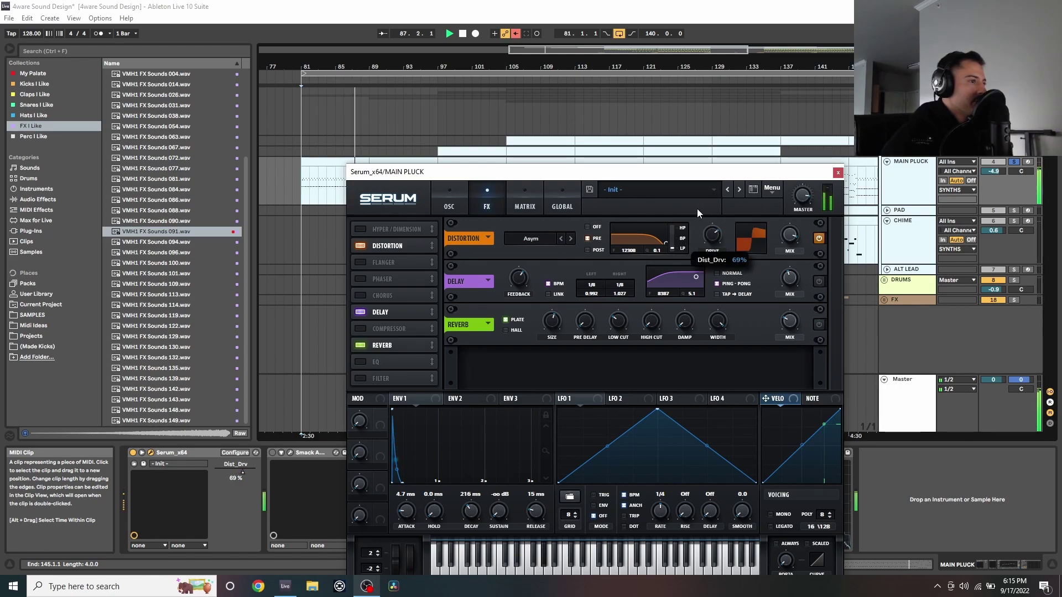
pyautogui.press('space')
pyautogui.hotkey('ctrl', 'z')
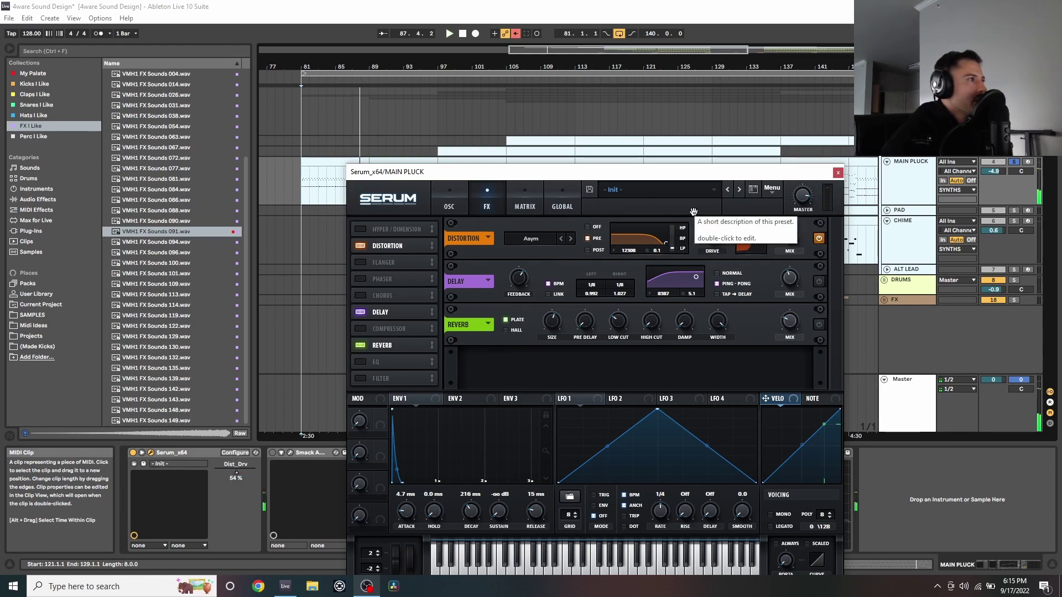
# Undo the last distortion drive change, and turn on the delay in the MAIN PLUCK's Serum to hear it from bar 81
pyautogui.hotkey('ctrl', 'z')
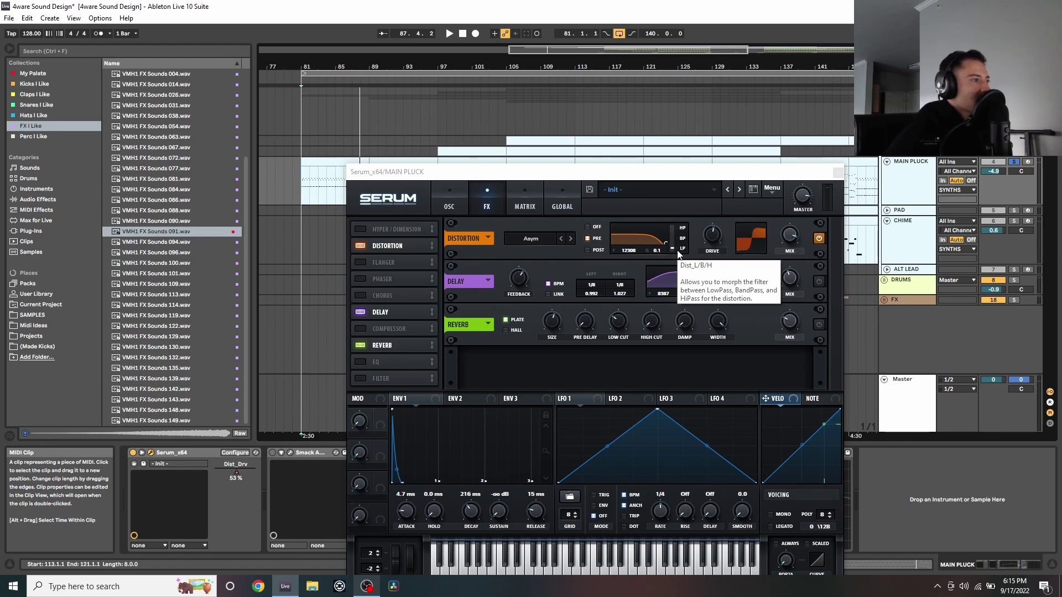
pyautogui.click(449, 206)
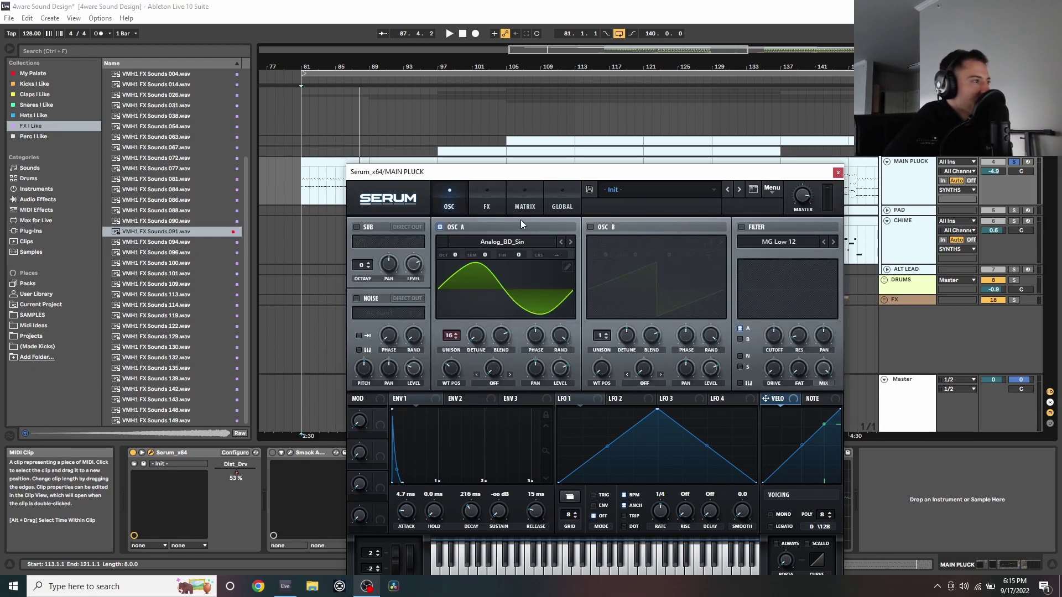
pyautogui.click(489, 208)
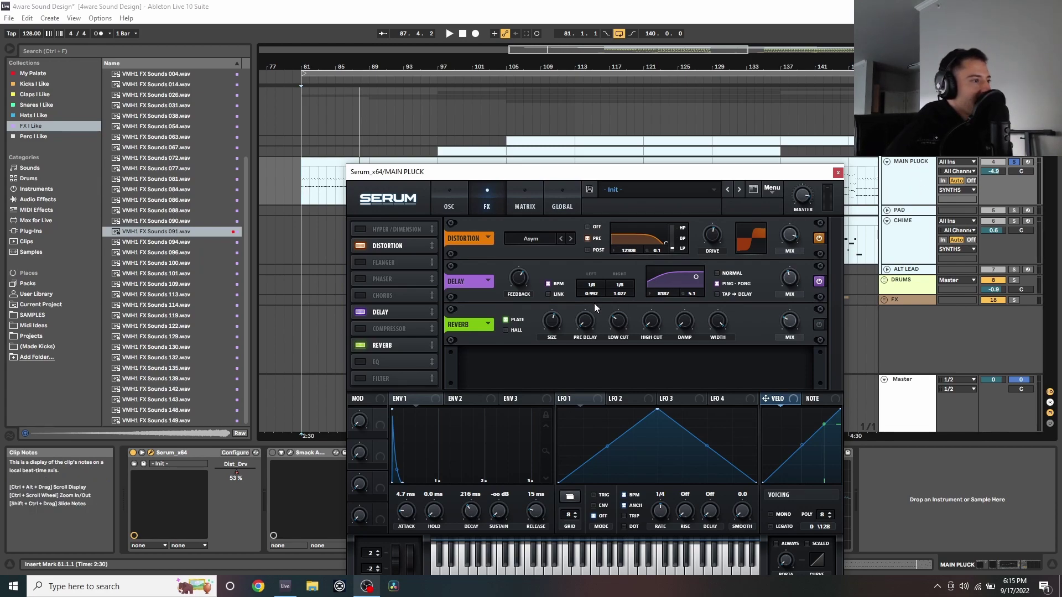
pyautogui.press('space')
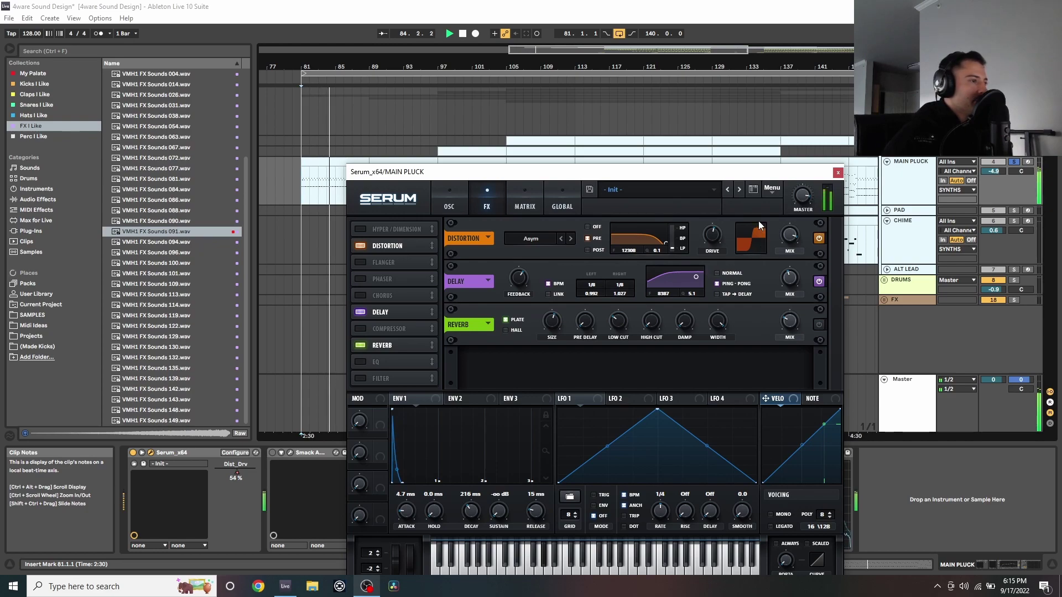
# Turn on the reverb in the MAIN PLUCK's Serum, play the full pluck, and close the plug-in window
pyautogui.click(819, 325)
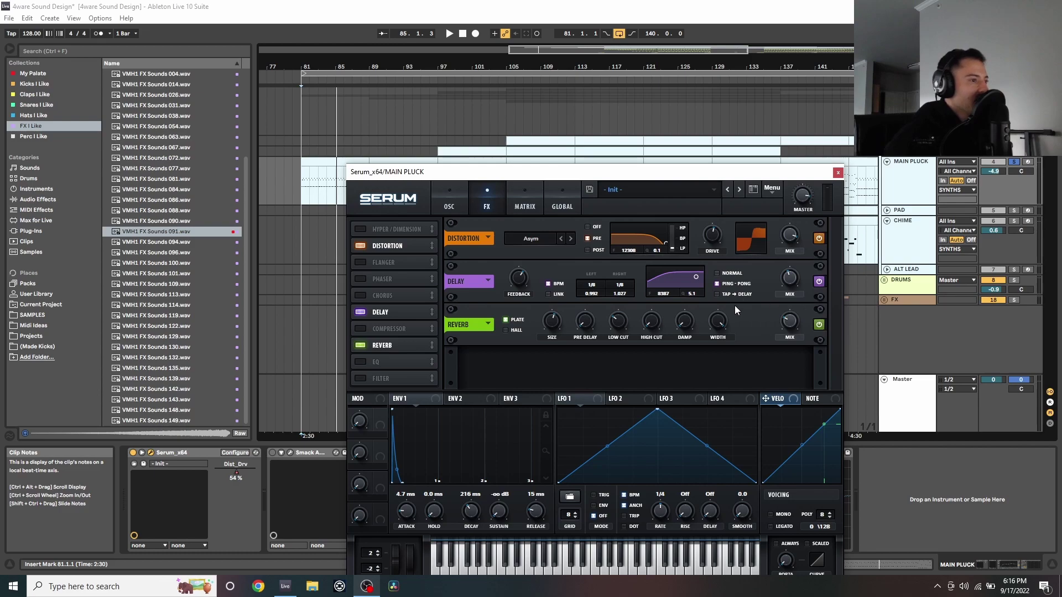
pyautogui.press('space')
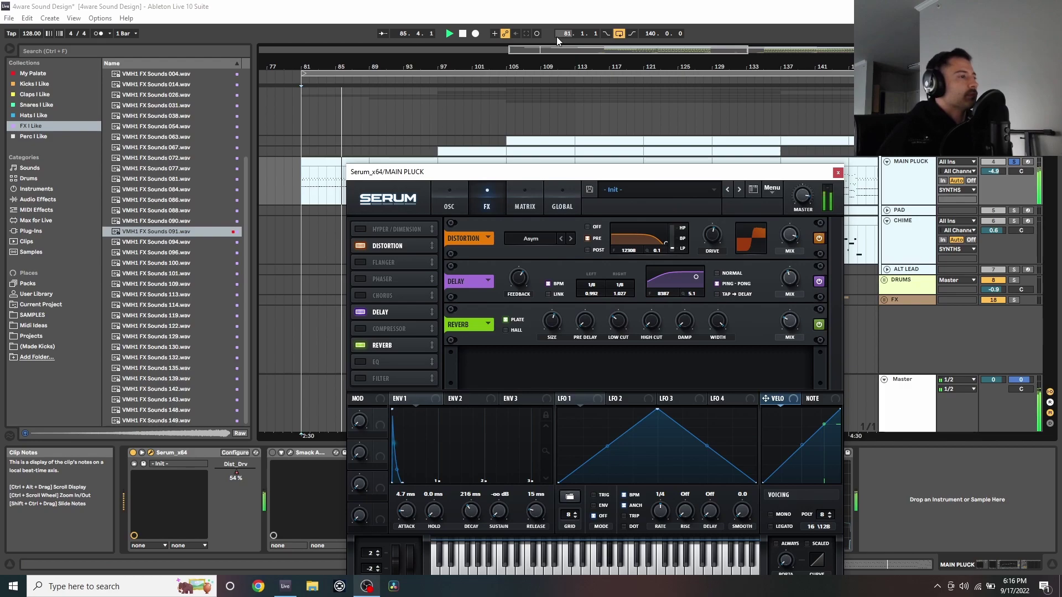
pyautogui.moveTo(791, 169); pyautogui.dragTo(751, 130)
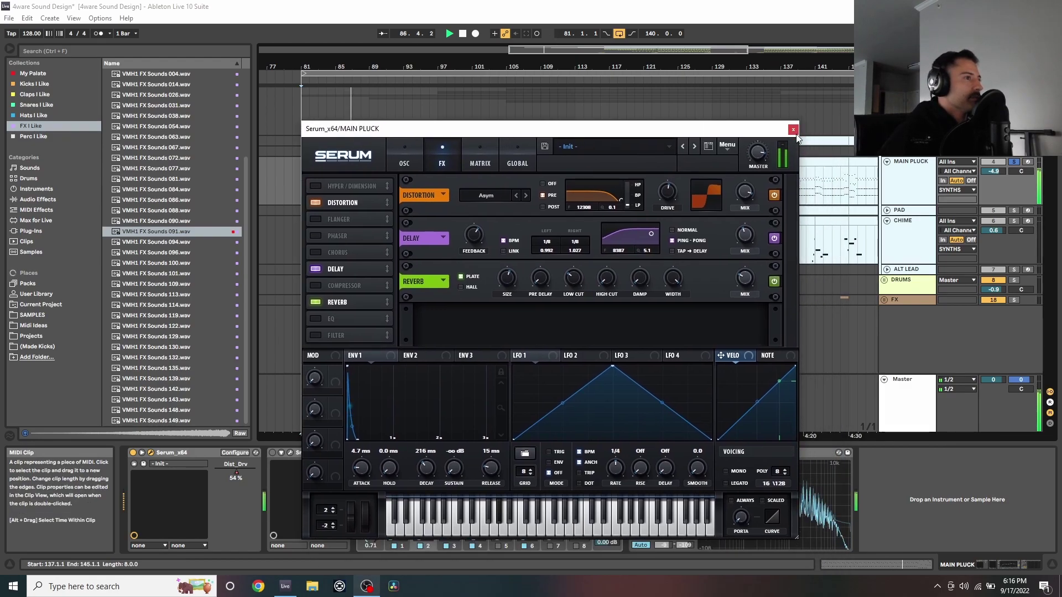
pyautogui.click(798, 134)
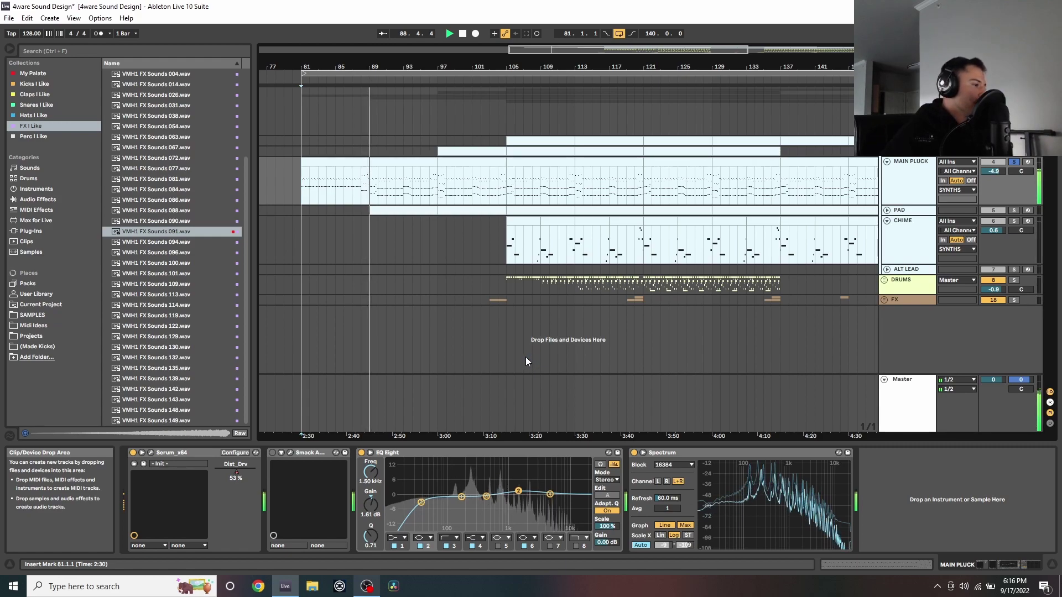
pyautogui.press('space')
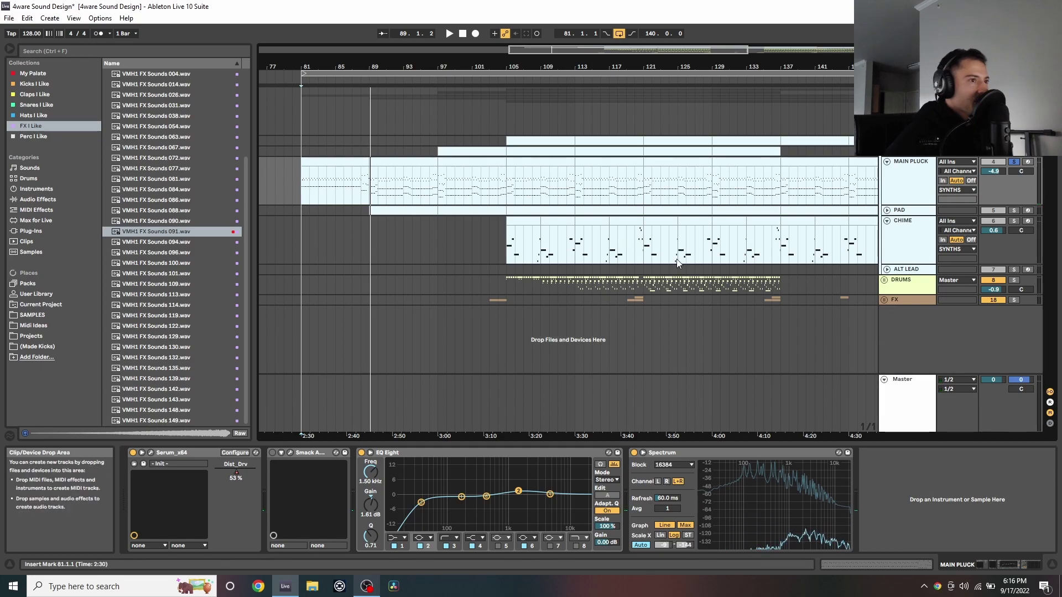
# Unfold the BASS track, open its Serum, and inspect the oscillator, the effects and envelope 2
pyautogui.click(888, 155)
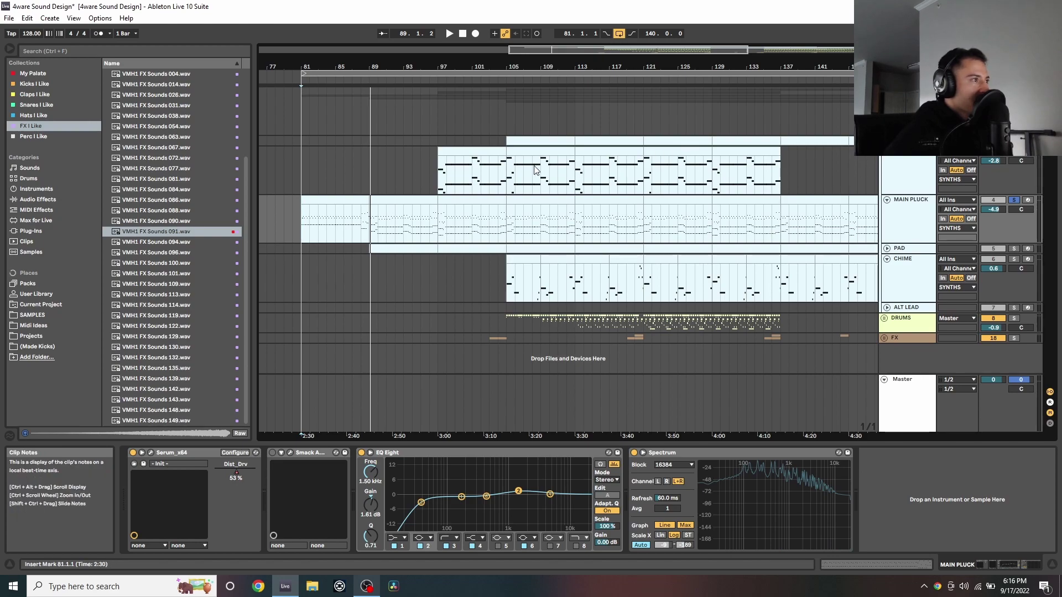
pyautogui.click(485, 161)
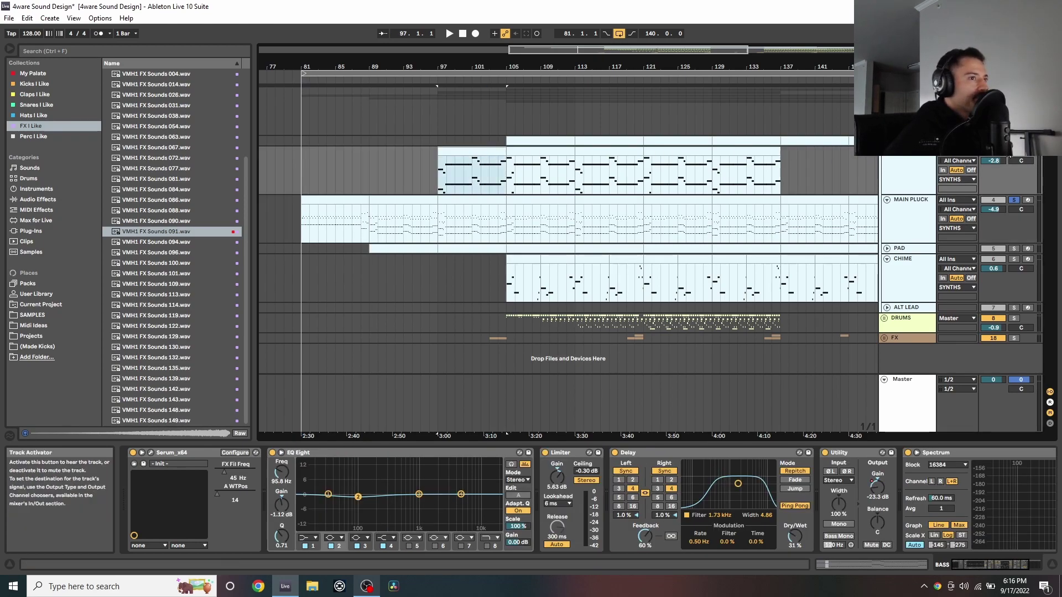
pyautogui.hotkey('ctrl', 'alt', 'p')
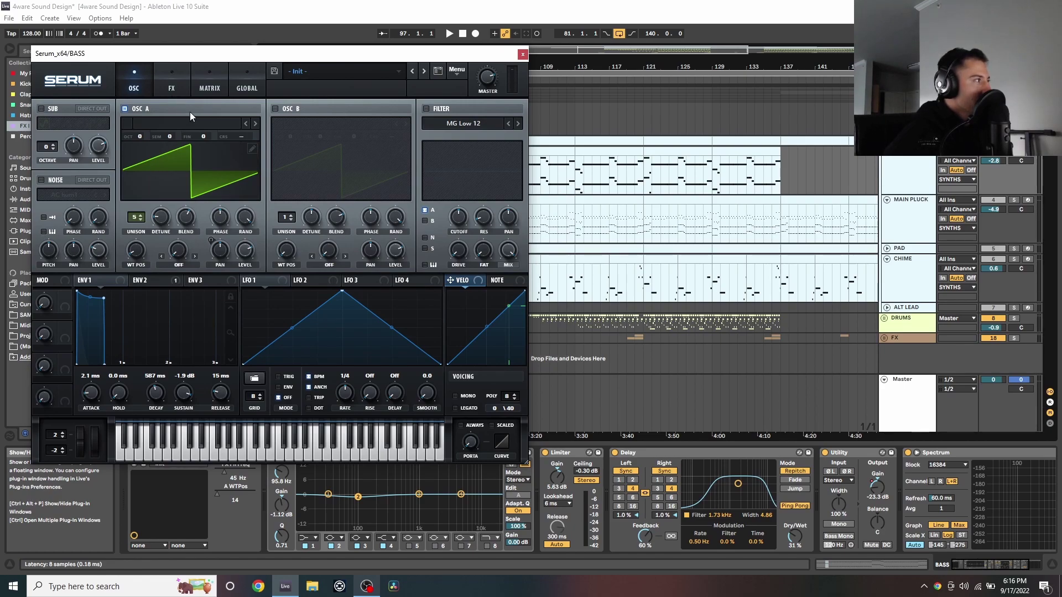
pyautogui.click(172, 87)
pyautogui.click(124, 81)
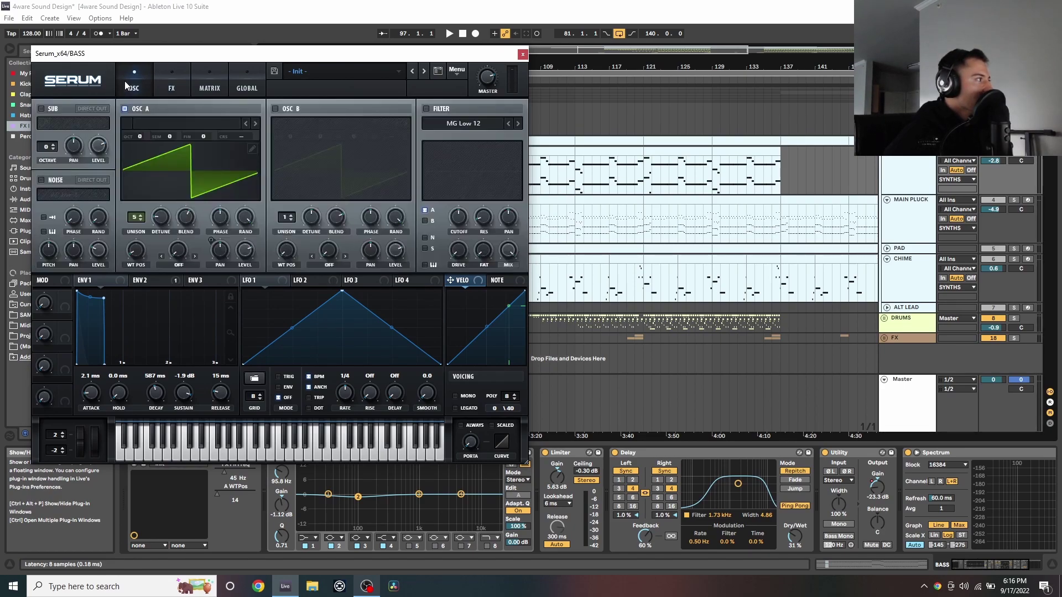
pyautogui.click(165, 92)
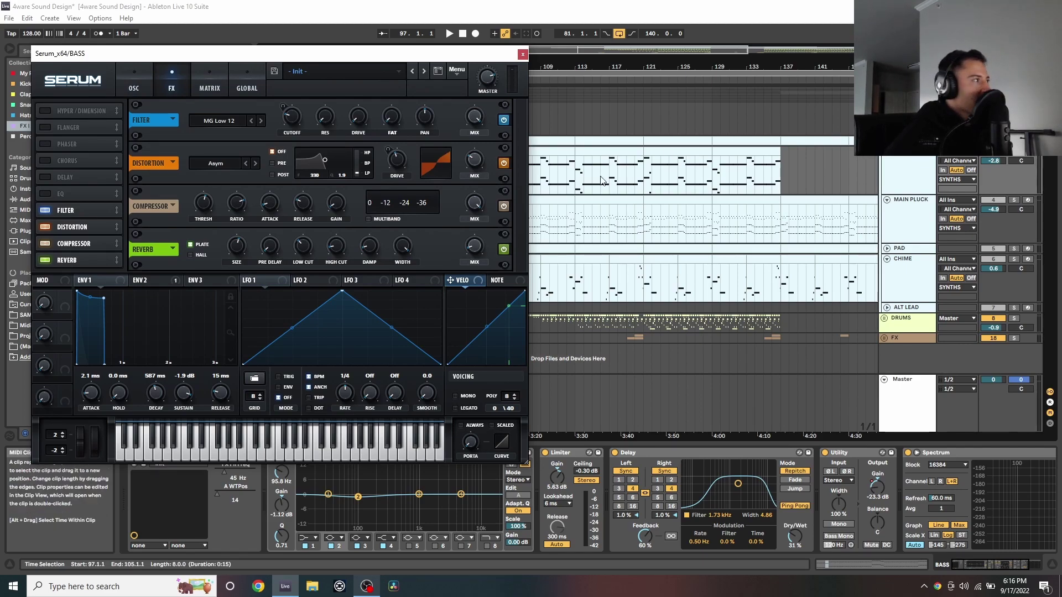
pyautogui.click(147, 283)
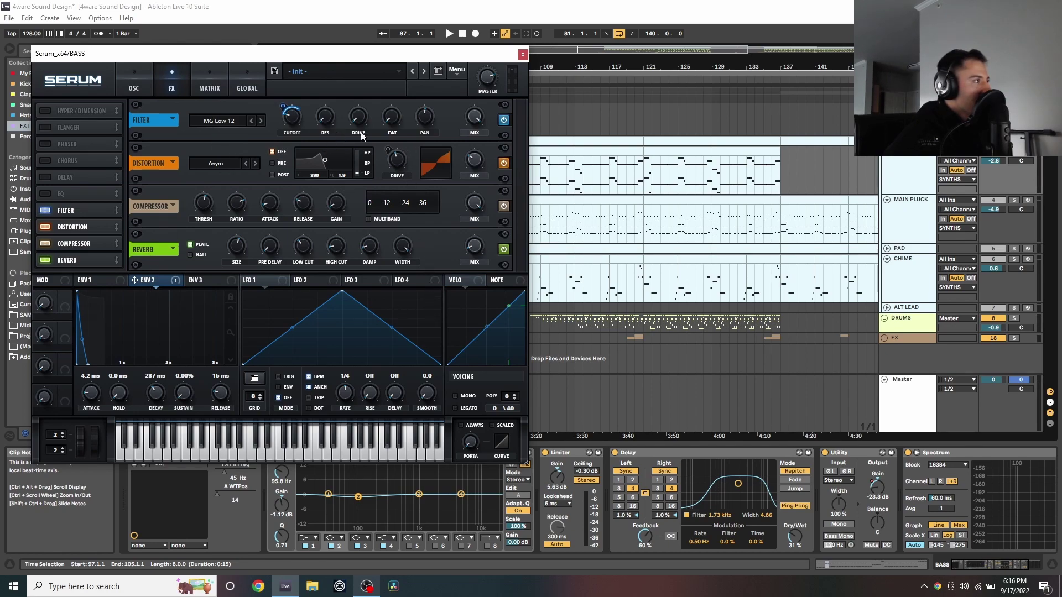
# Play the BASS from bar 97 and from bar 115, and close its Serum window
pyautogui.press('space')
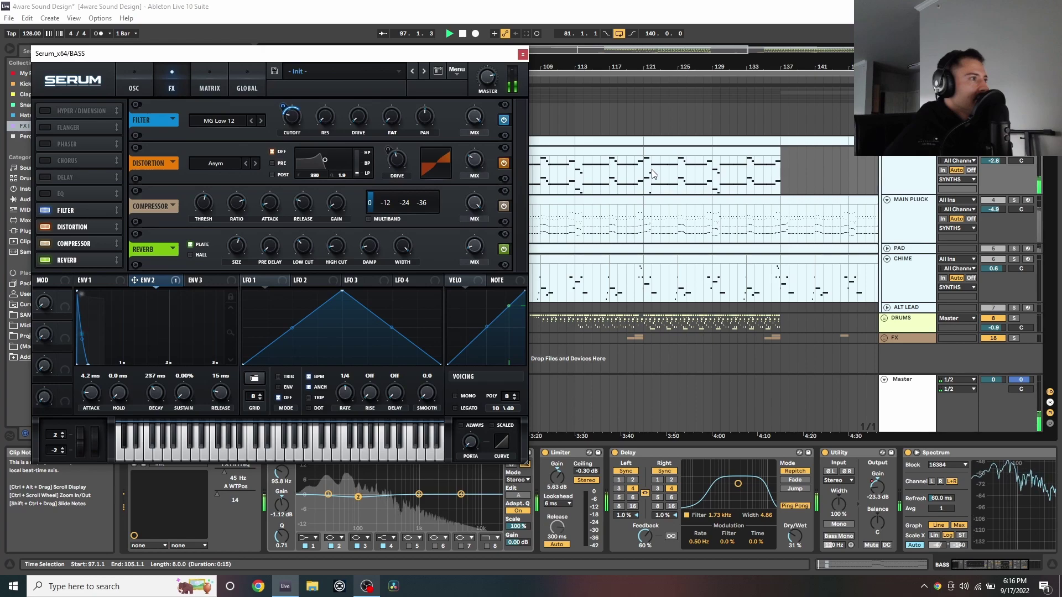
pyautogui.click(593, 185)
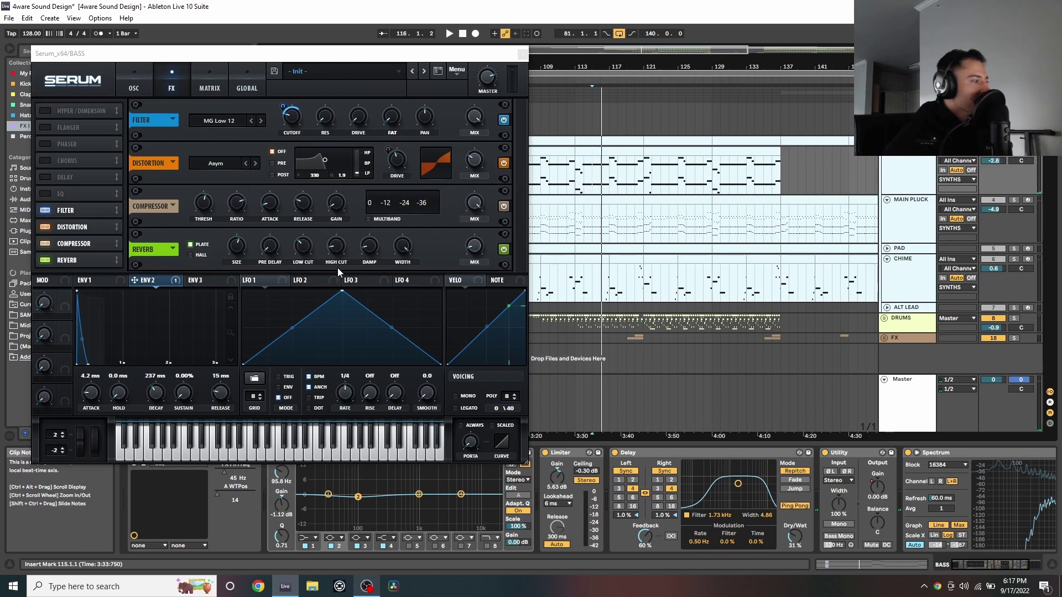
pyautogui.click(522, 55)
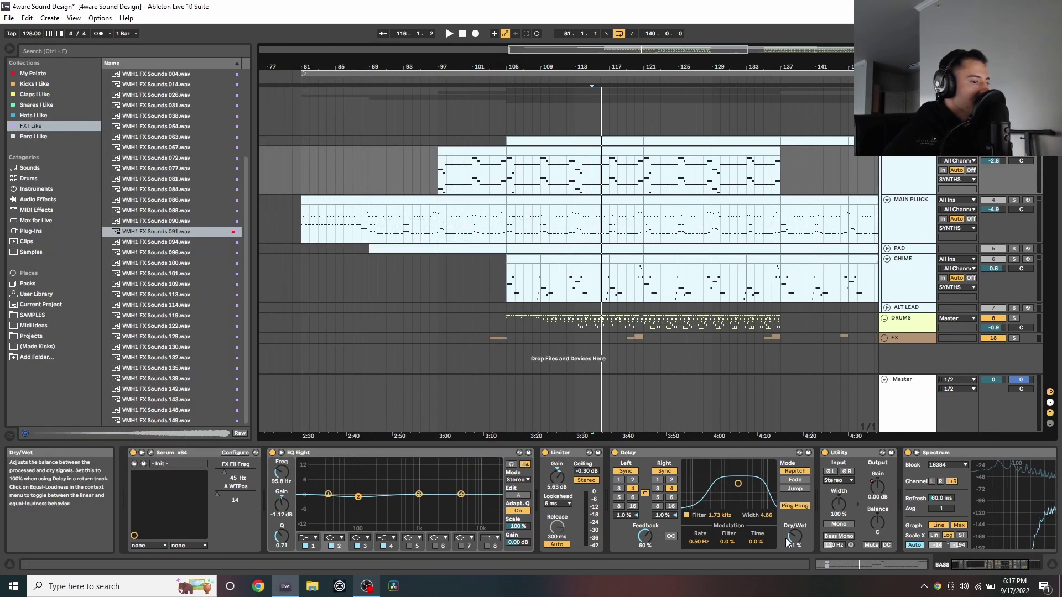
# Play the BASS while reviewing its Serum effects page, and solo the MAIN PLUCK alongside it
pyautogui.press('space')
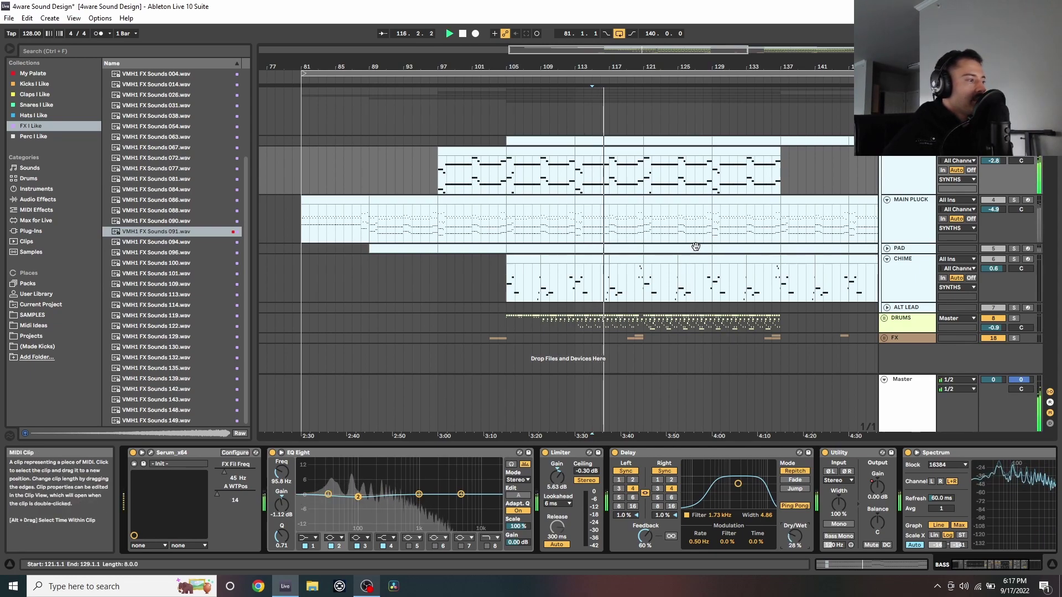
pyautogui.click(142, 452)
pyautogui.click(171, 83)
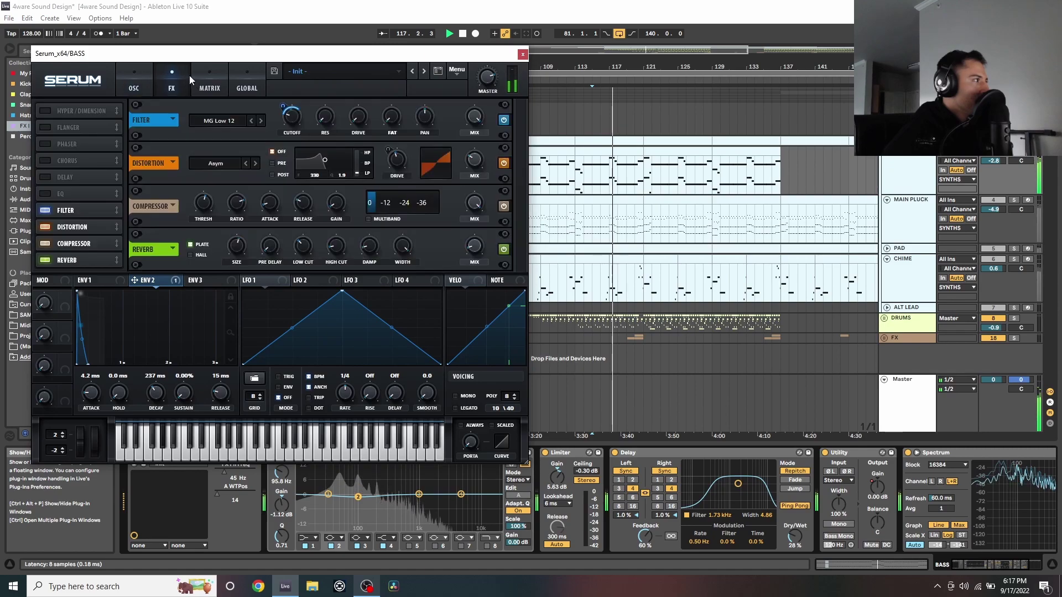
pyautogui.moveTo(292, 77); pyautogui.dragTo(290, 103)
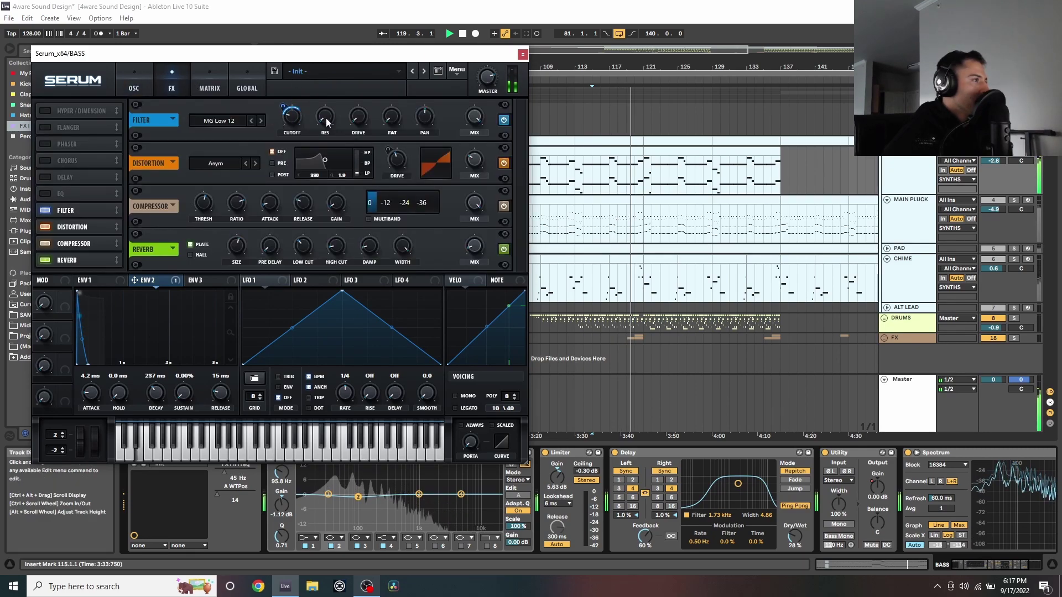
pyautogui.click(523, 55)
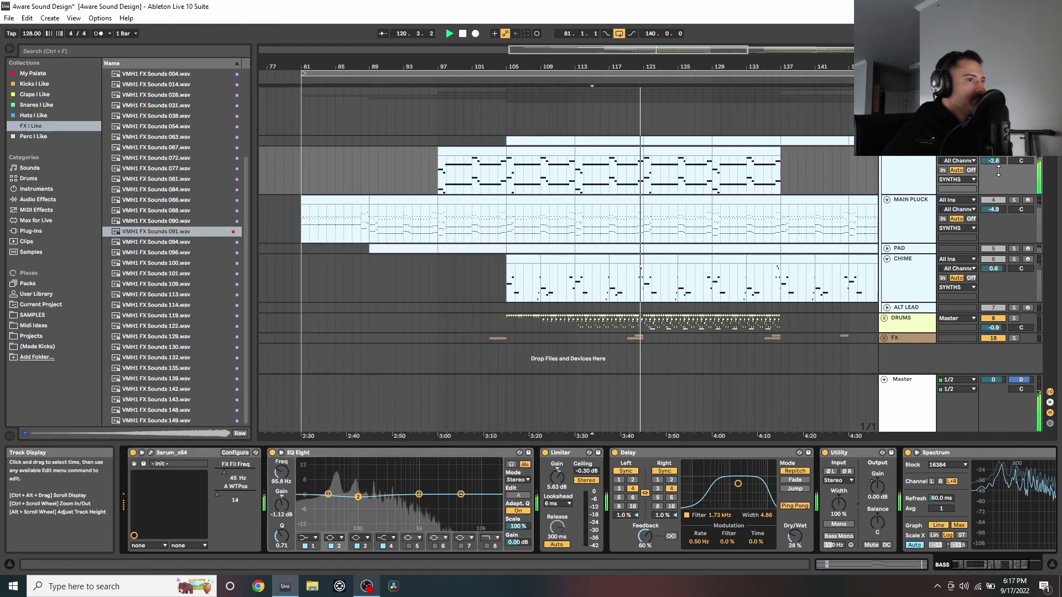
pyautogui.click(1011, 202)
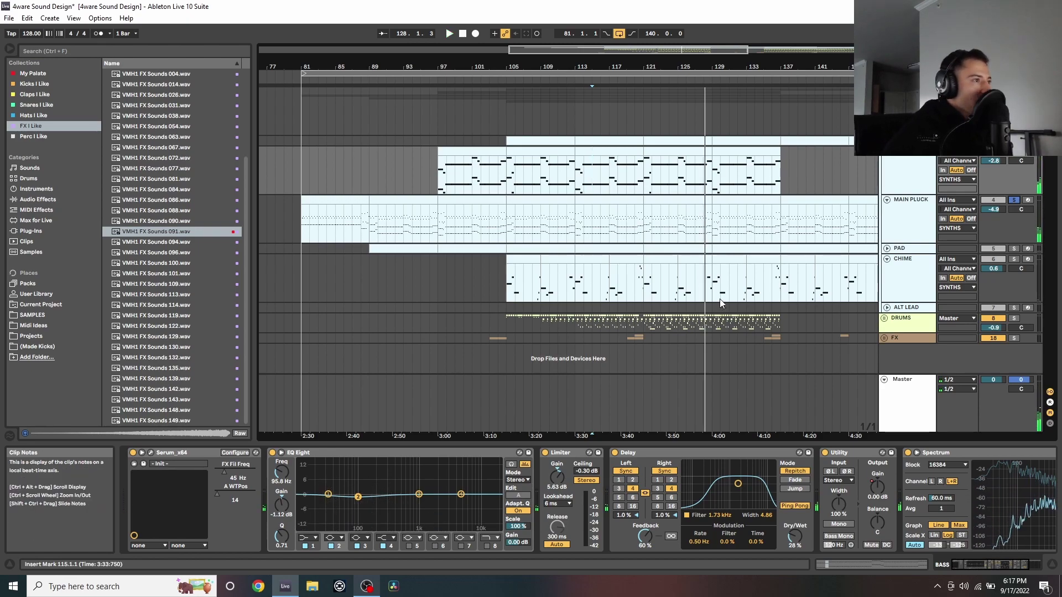
# Solo the SUPPORTING PLUCK and play it from bar 121
pyautogui.scroll(1, 1010, 202)
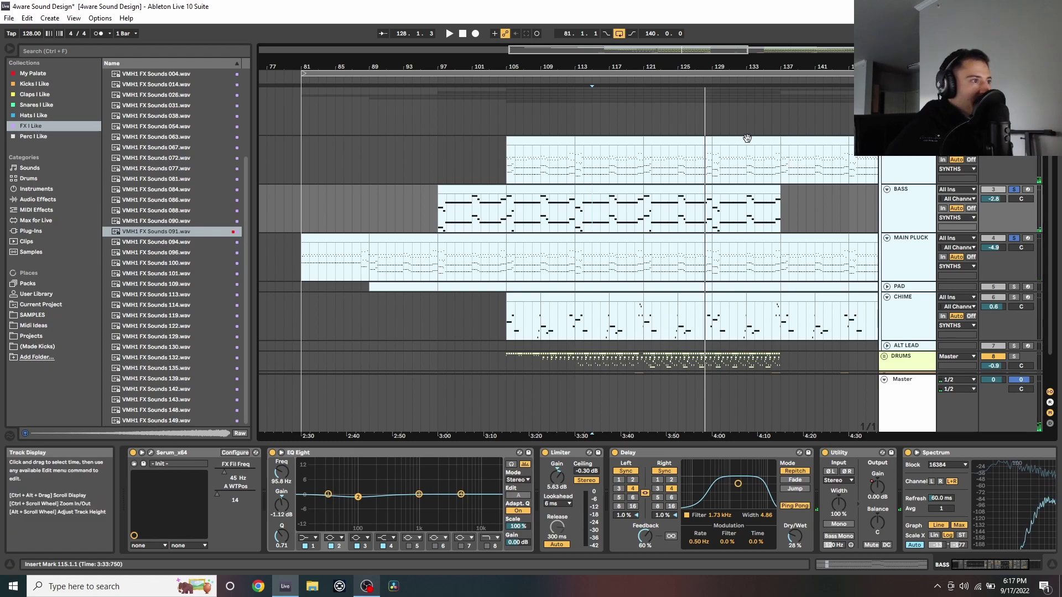
pyautogui.click(647, 168)
pyautogui.click(1014, 140)
pyautogui.click(651, 169)
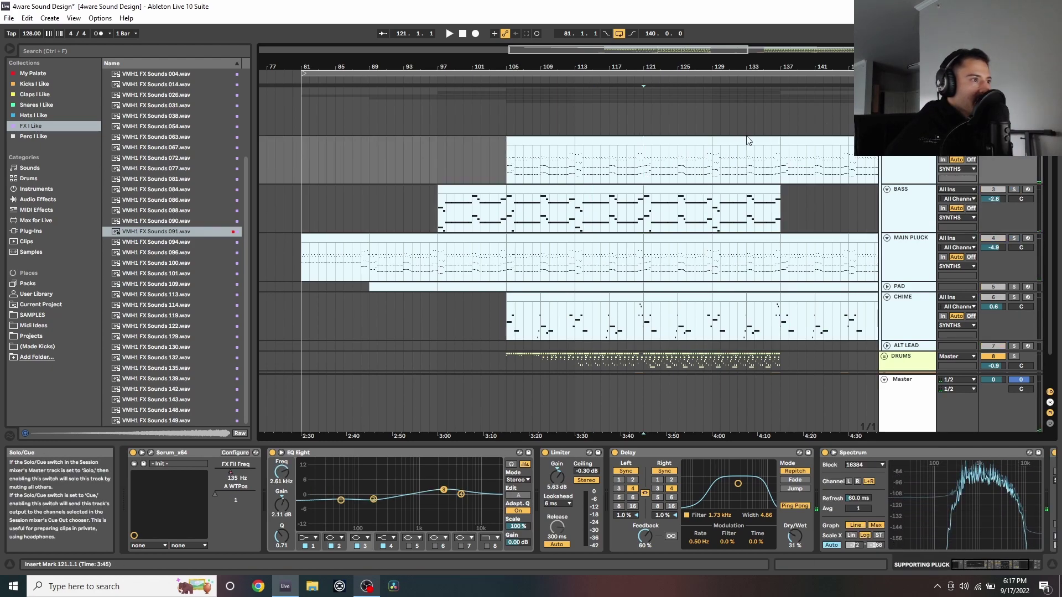
pyautogui.press('space')
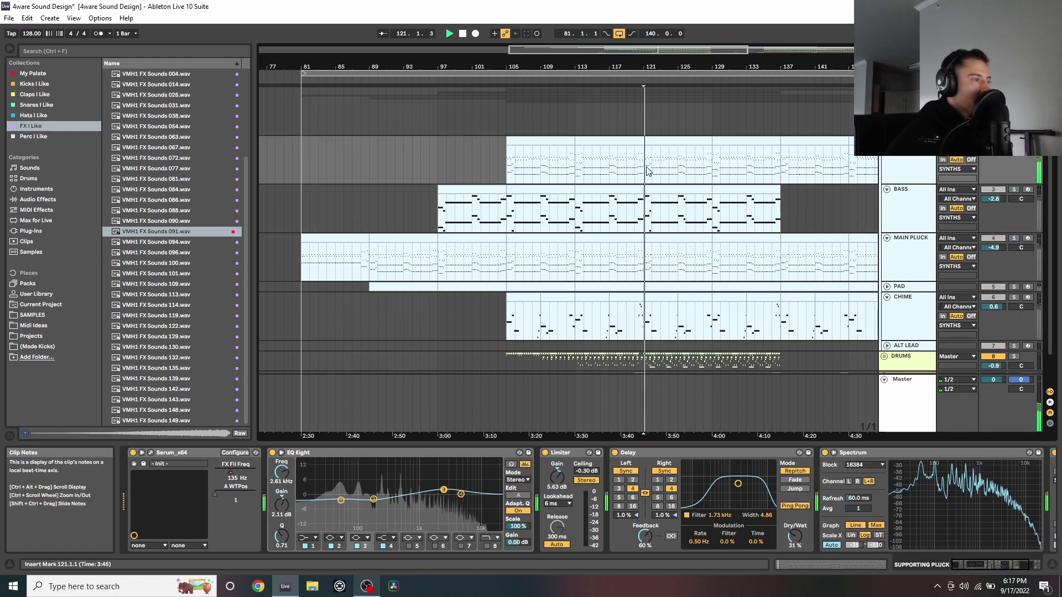
pyautogui.press('space')
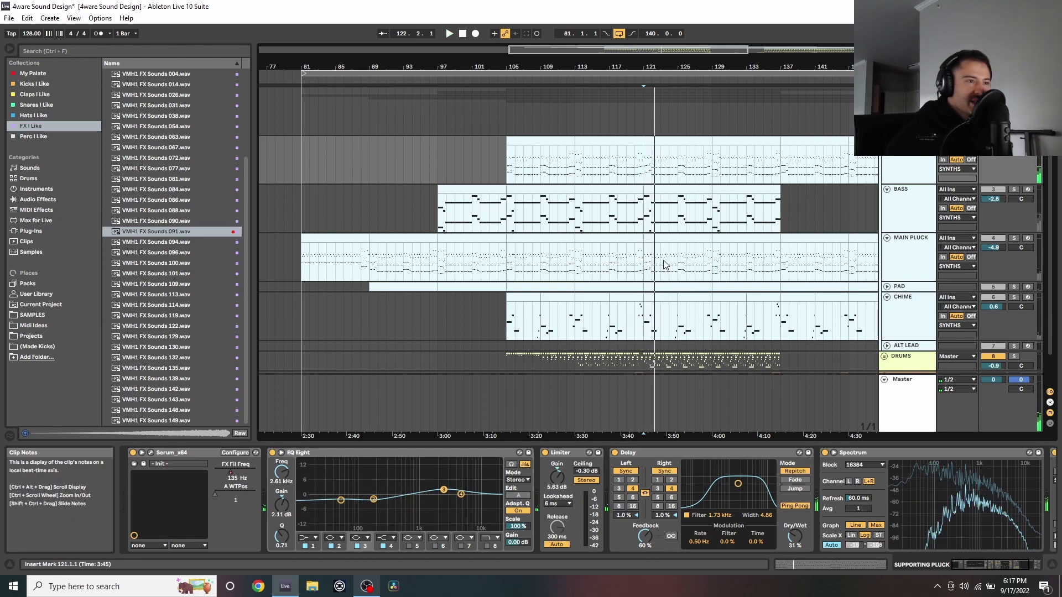
# Solo the MAIN PLUCK and play it from bar 127 for comparison
pyautogui.scroll(-2, 640, 267)
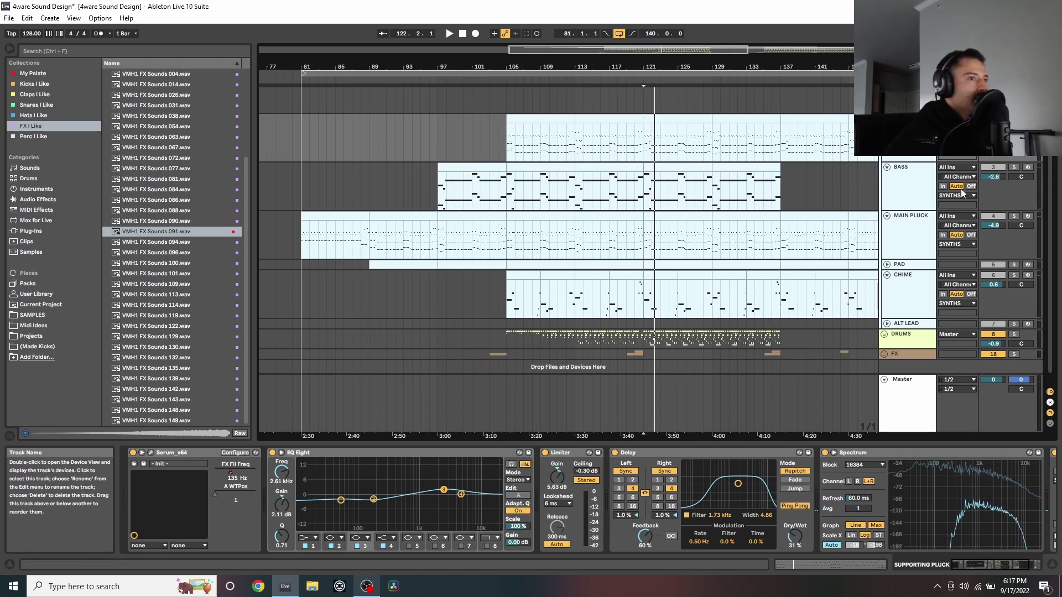
pyautogui.click(1014, 216)
pyautogui.click(697, 243)
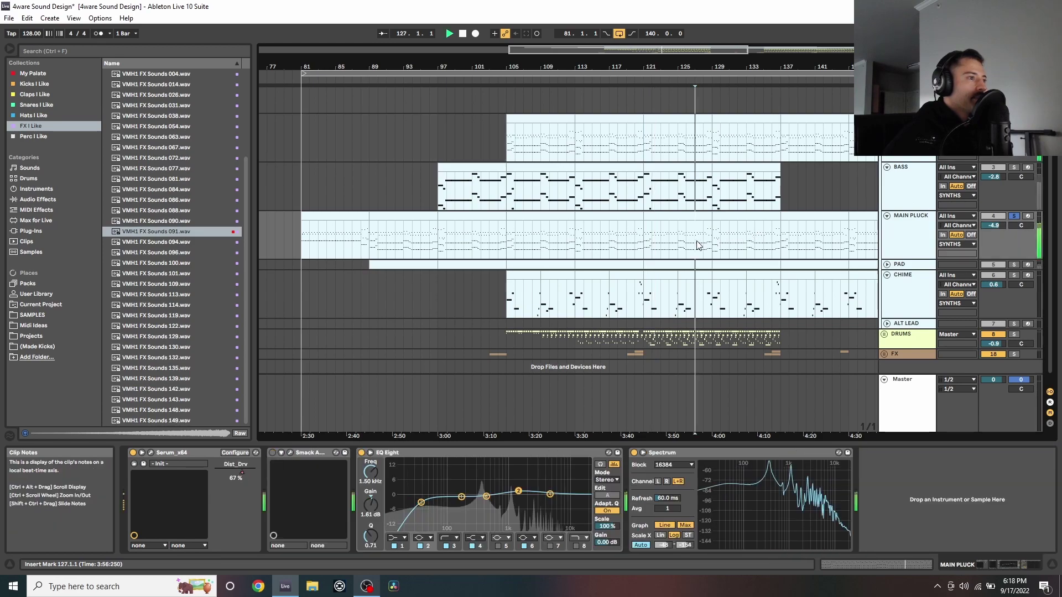
pyautogui.press('space')
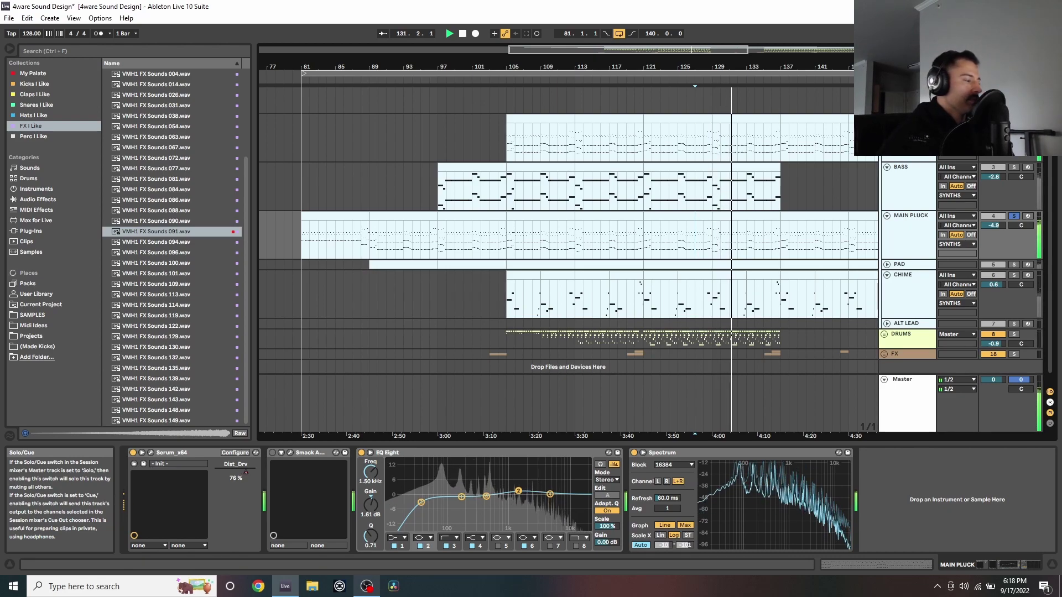
pyautogui.press('space')
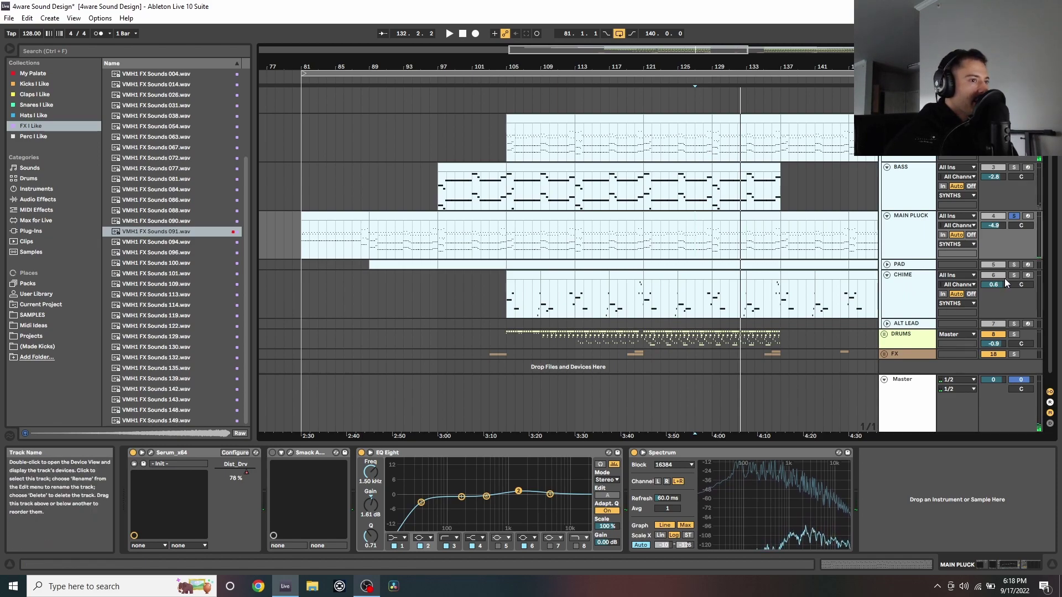
# Solo the CHIME track and play its part from bar 105 and from bar 120
pyautogui.click(529, 277)
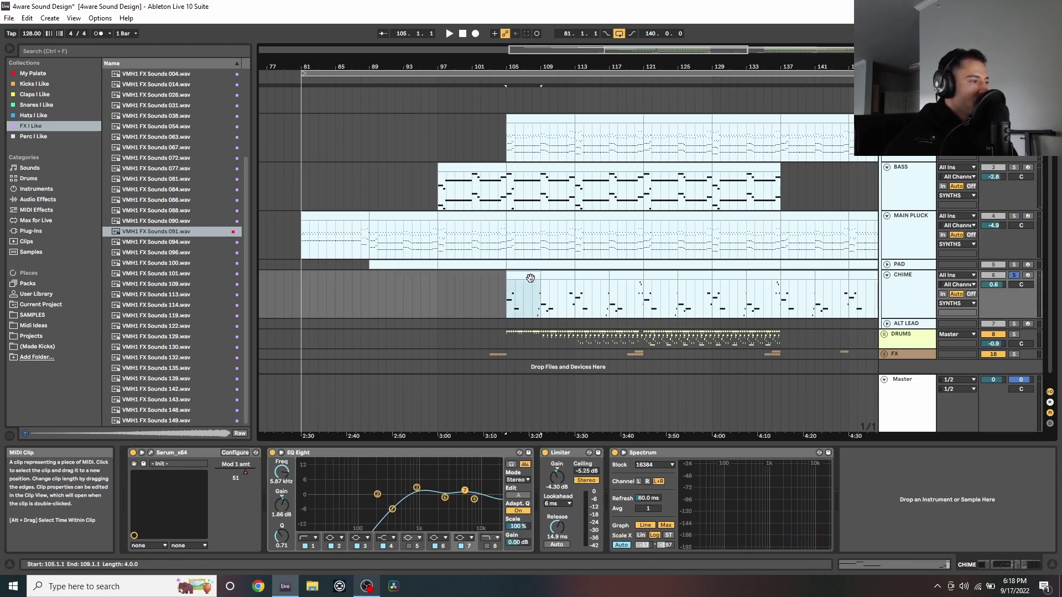
pyautogui.press('space')
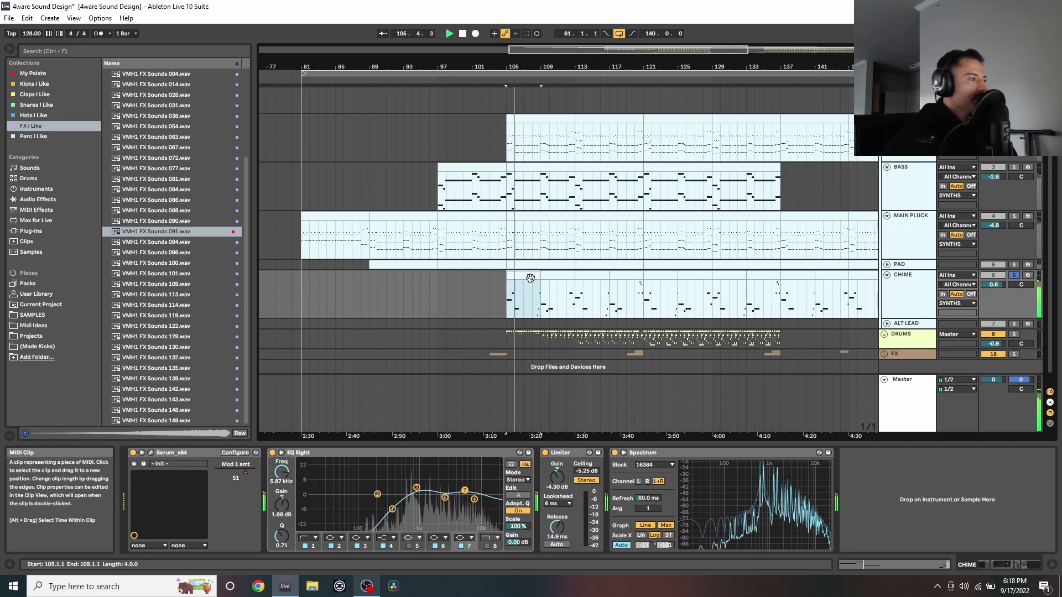
pyautogui.press('space')
pyautogui.click(634, 302)
pyautogui.press('space')
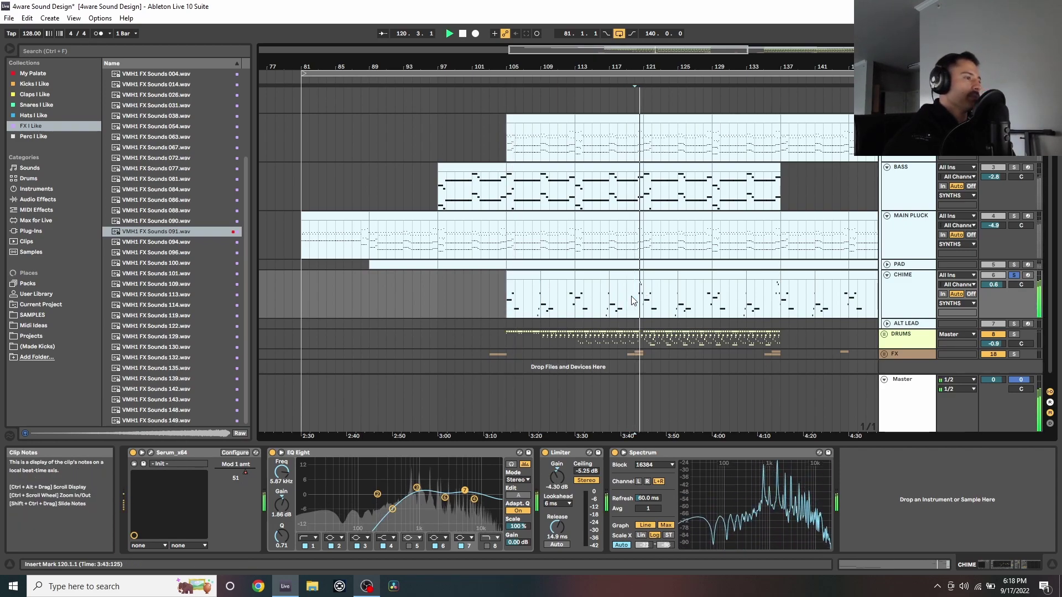
pyautogui.press('space')
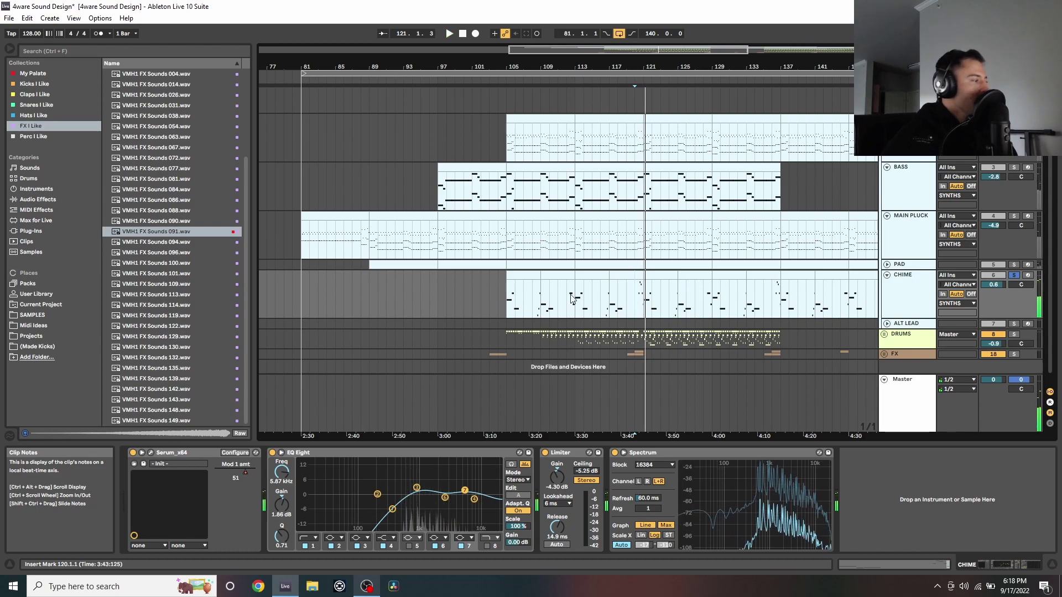
# Open the CHIME's Serum patch and bypass the distortion, compressor and reverb on its effects page, keeping only the filter active
pyautogui.click(151, 453)
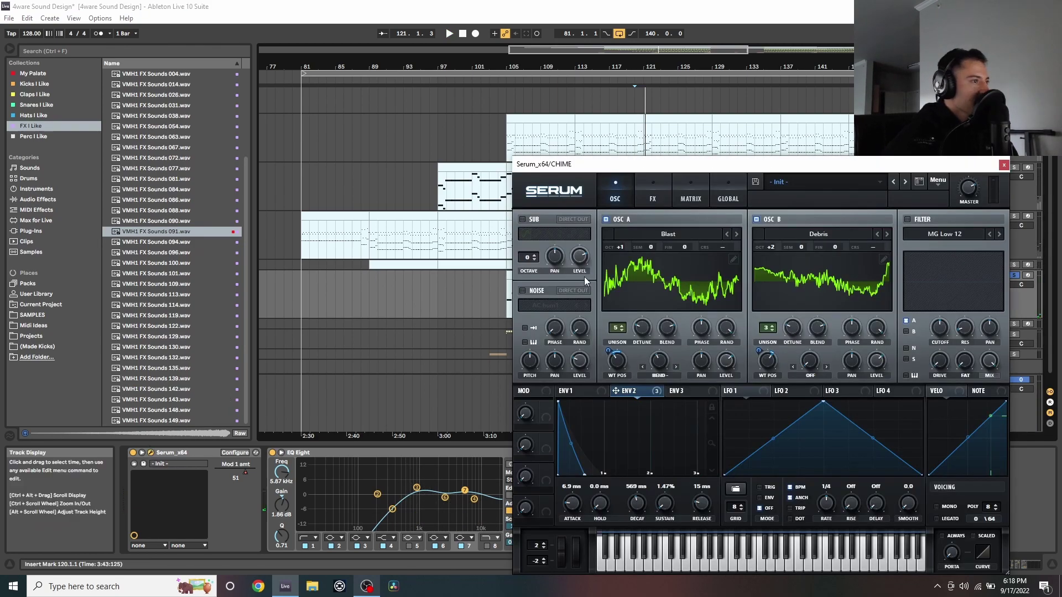
pyautogui.moveTo(720, 168); pyautogui.dragTo(581, 103)
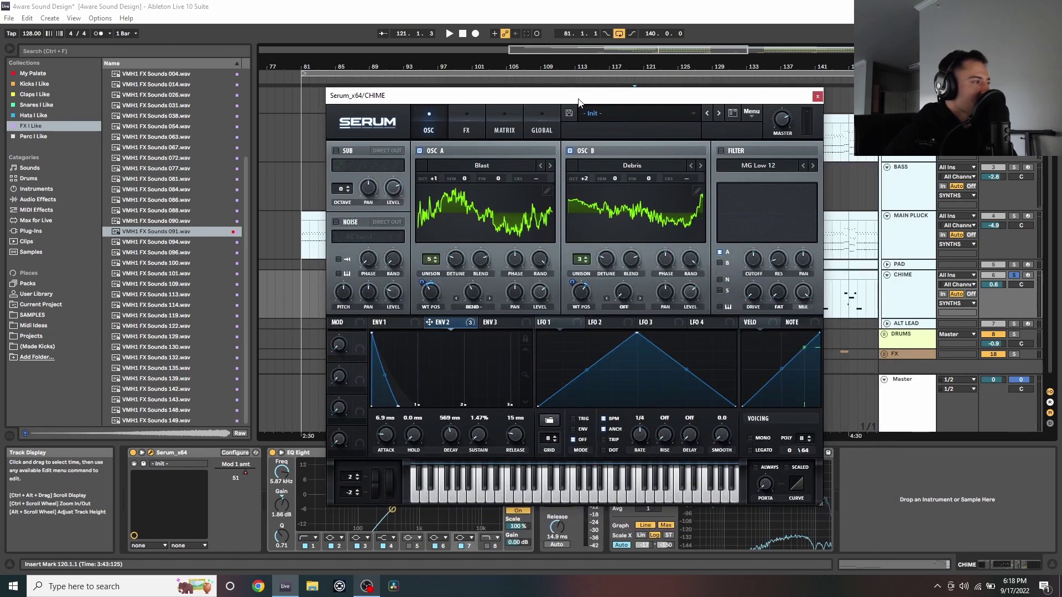
pyautogui.click(469, 129)
pyautogui.click(797, 292)
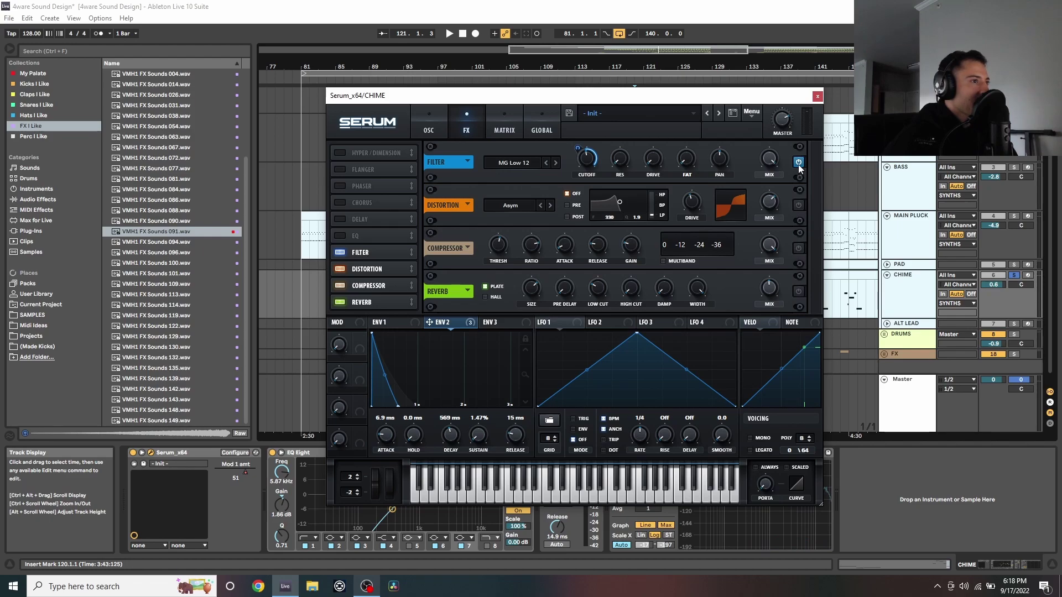
pyautogui.click(449, 125)
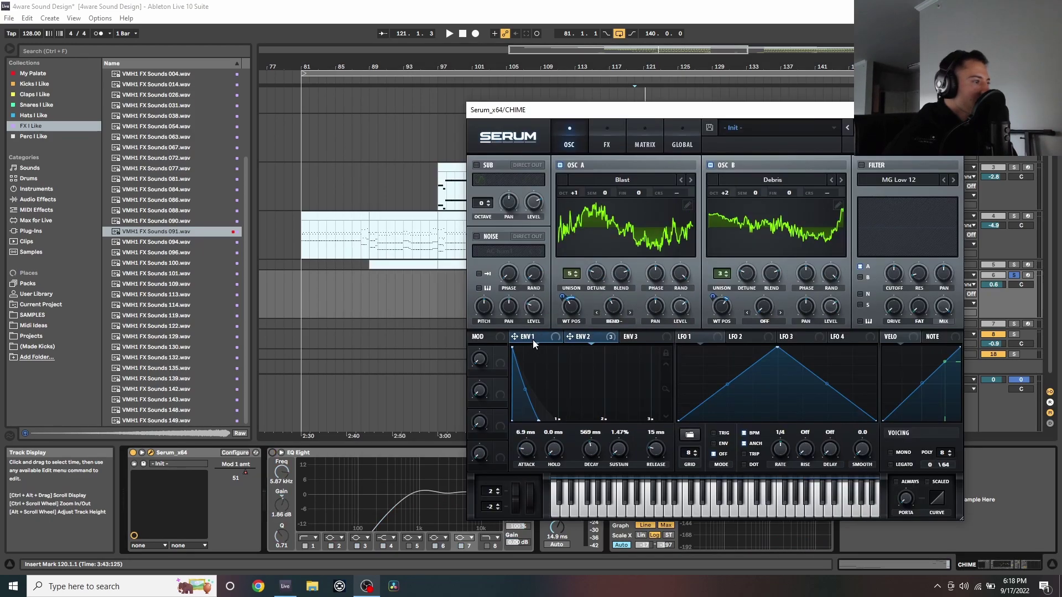
# Compare the envelope 1 and envelope 2 settings of the CHIME patch
pyautogui.click(533, 339)
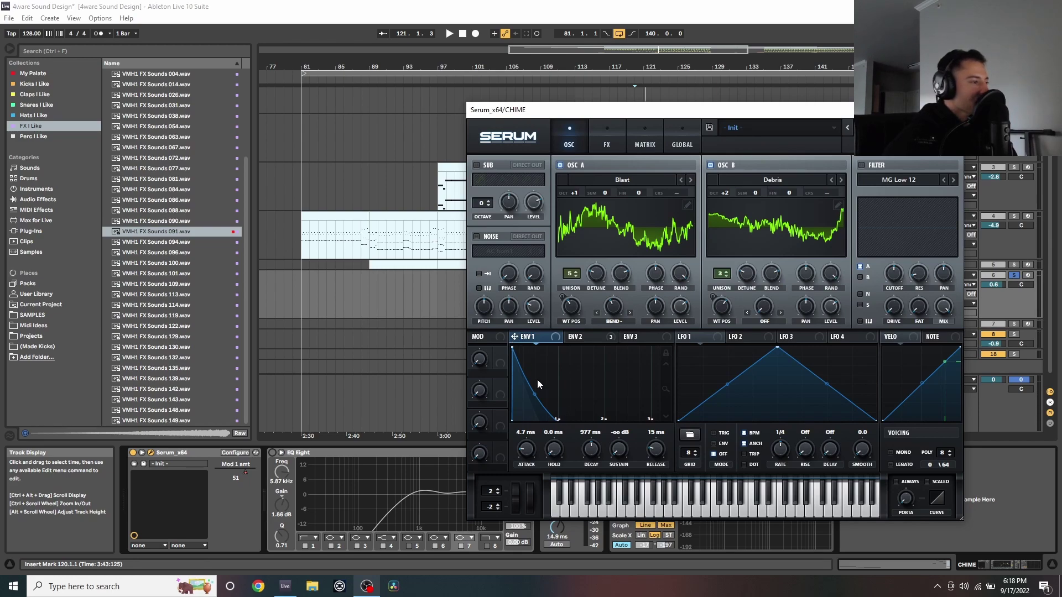
pyautogui.click(574, 339)
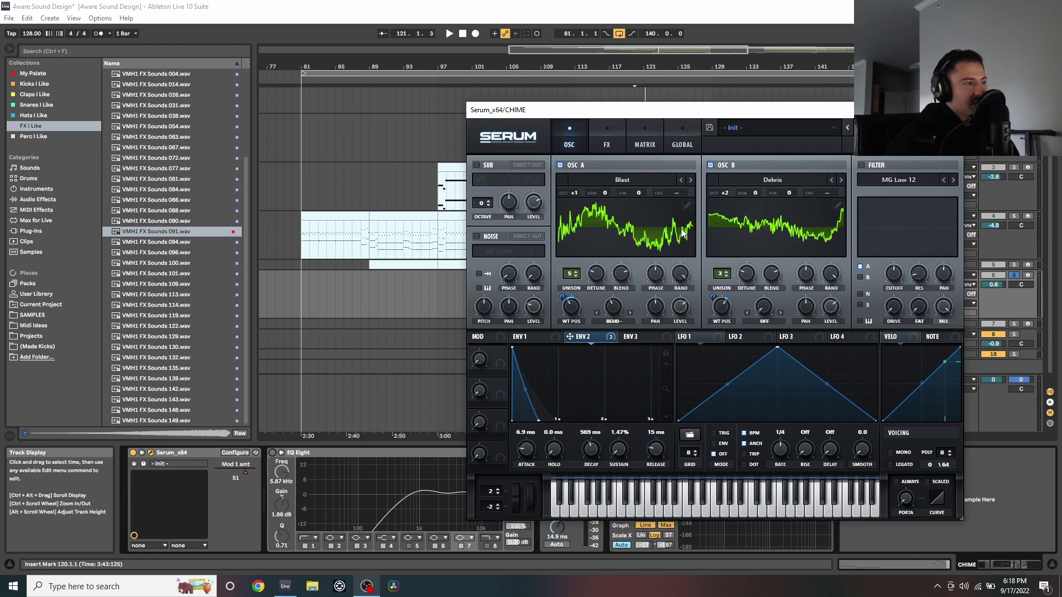
pyautogui.moveTo(672, 117); pyautogui.dragTo(353, 67)
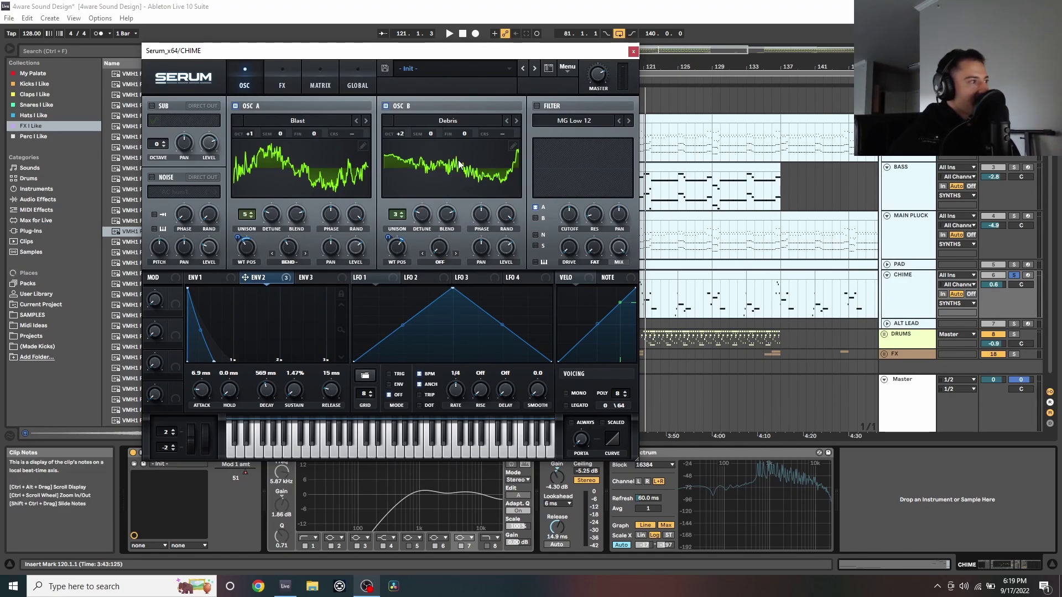
# Turn off oscillator B and play the CHIME with only oscillator A, from bar 120 and from bar 113
pyautogui.click(386, 106)
pyautogui.press('space')
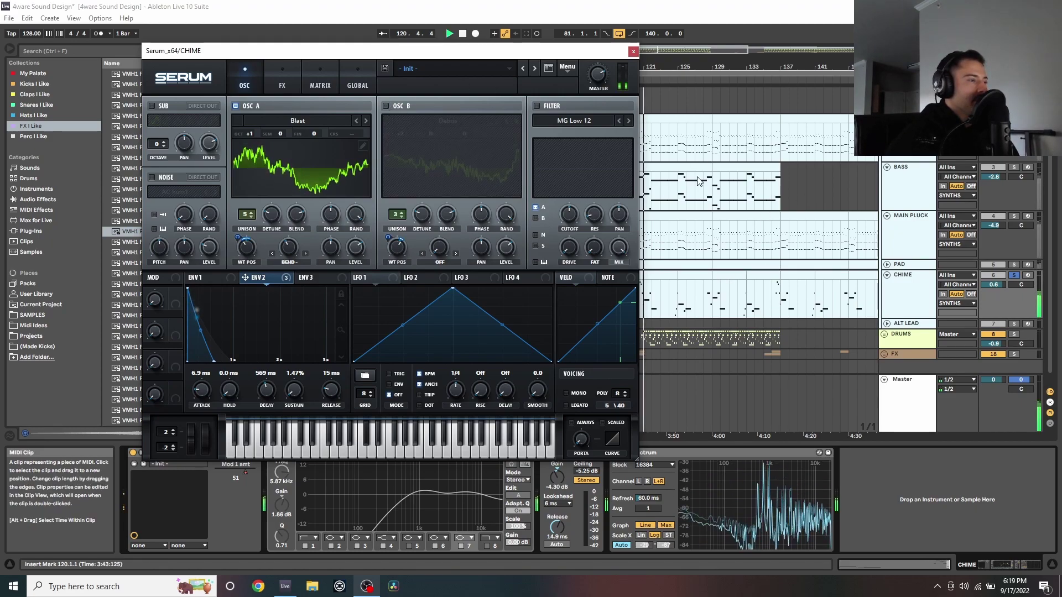
pyautogui.moveTo(714, 67); pyautogui.dragTo(790, 62)
pyautogui.press('space')
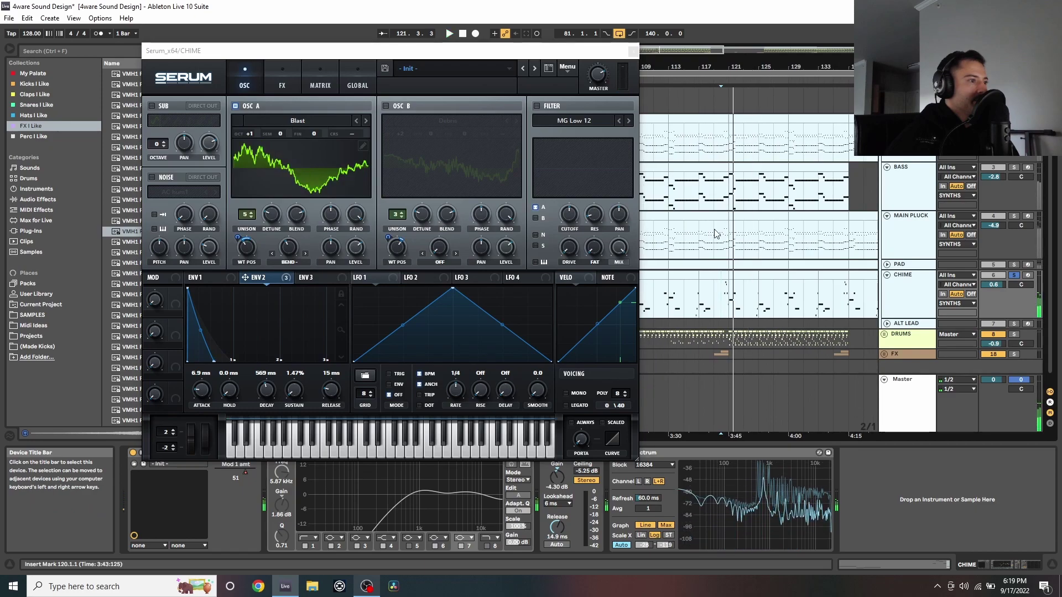
pyautogui.click(669, 294)
pyautogui.press('space')
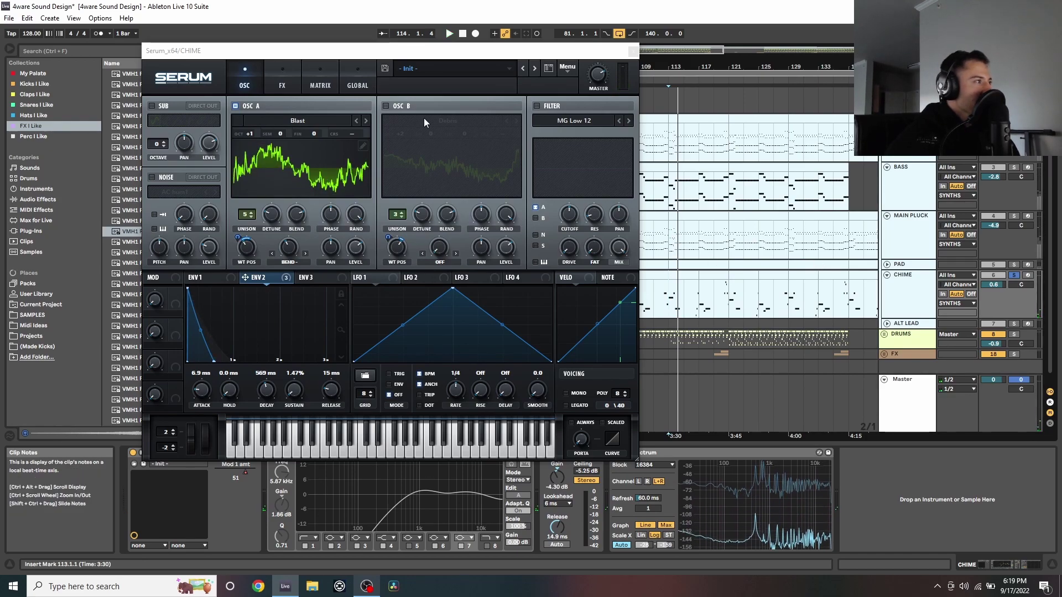
# Look through oscillator A's wavetable categories, play the CHIME from bar 113 and check which modulator is assigned to the wavetable position
pyautogui.click(333, 124)
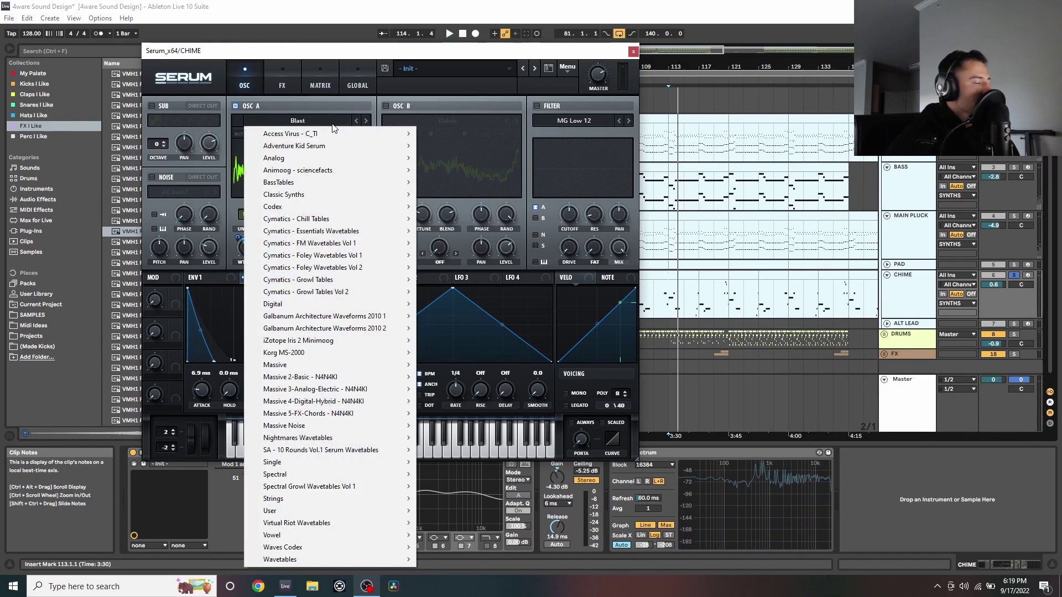
pyautogui.click(222, 122)
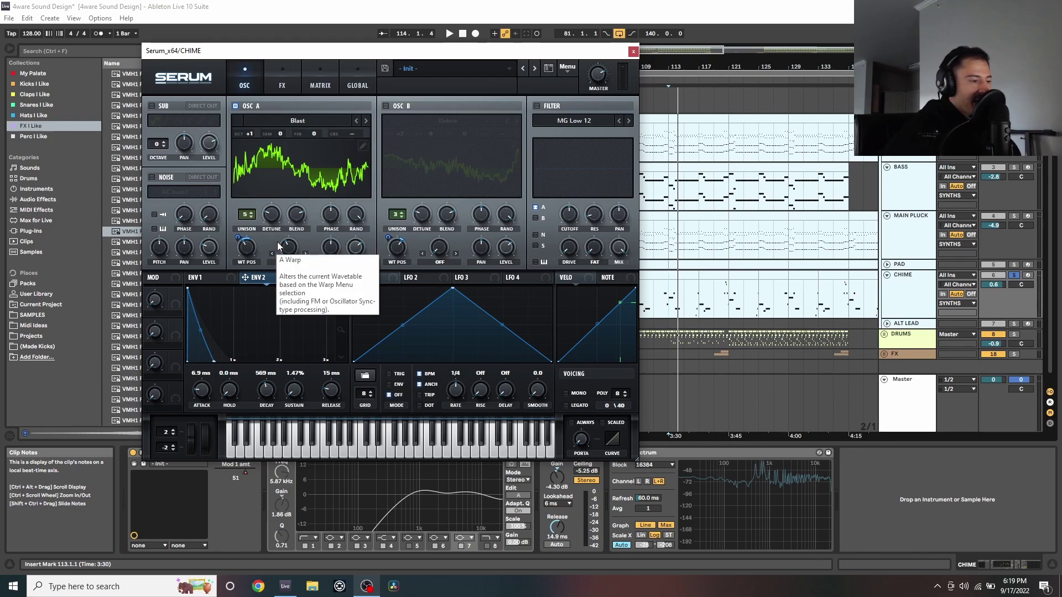
pyautogui.press('space')
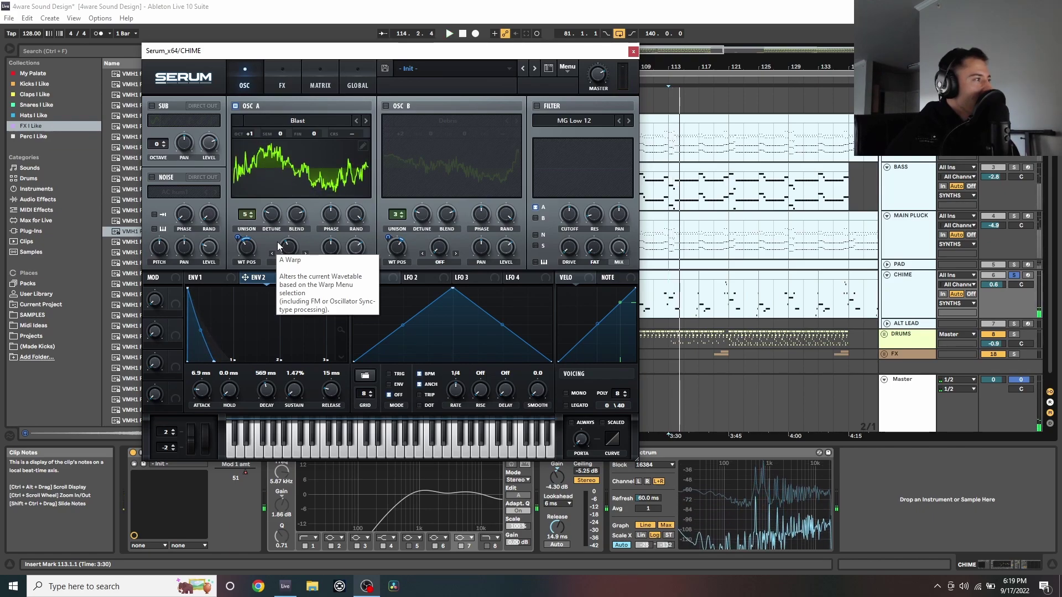
pyautogui.moveTo(261, 278)
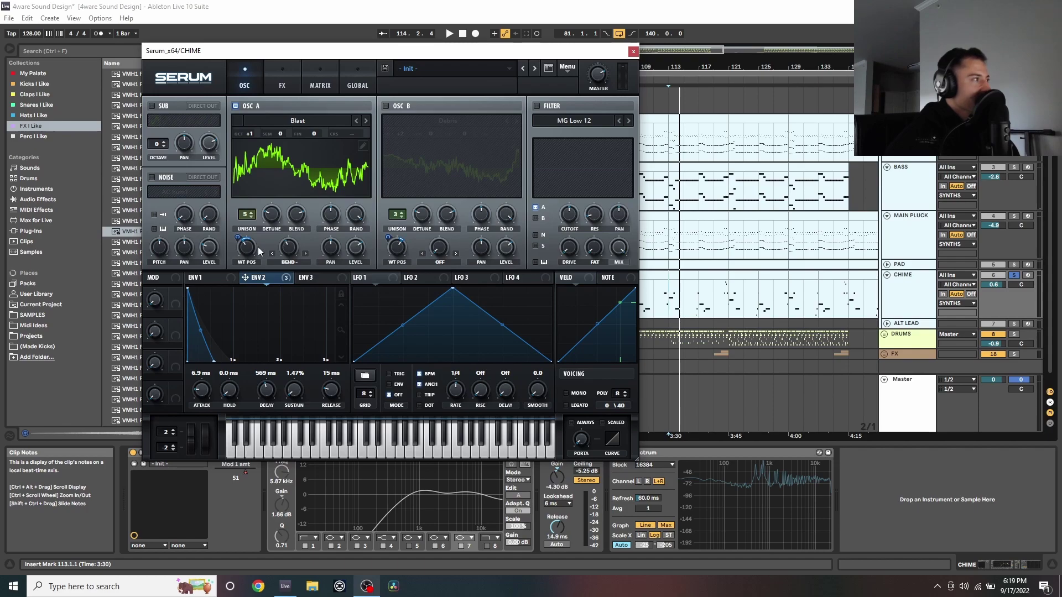
pyautogui.moveTo(257, 248)
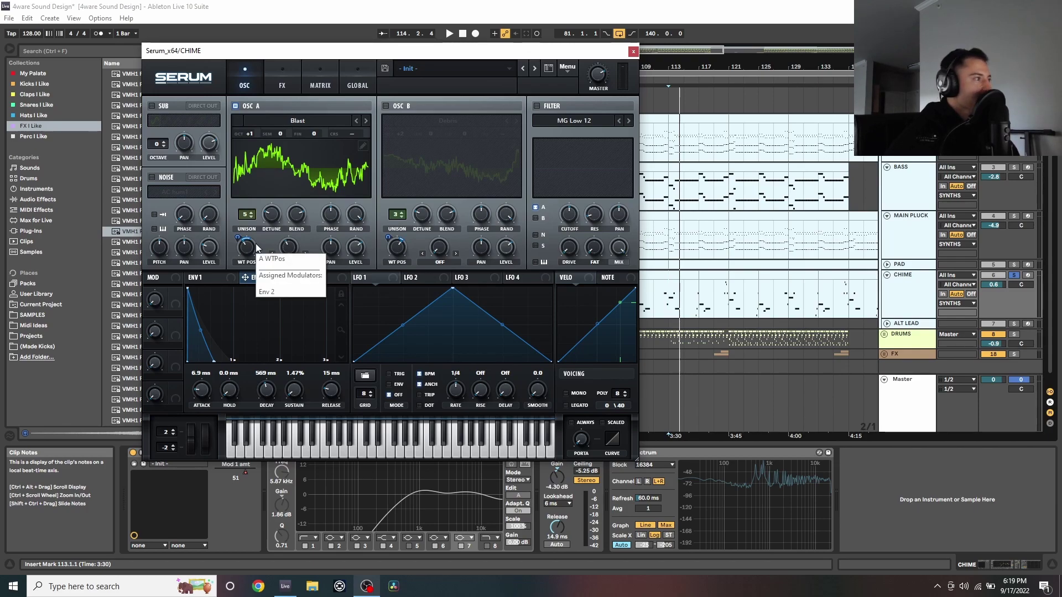
# Turn oscillator B back on and oscillator A off, and play the CHIME to hear oscillator B alone
pyautogui.click(386, 106)
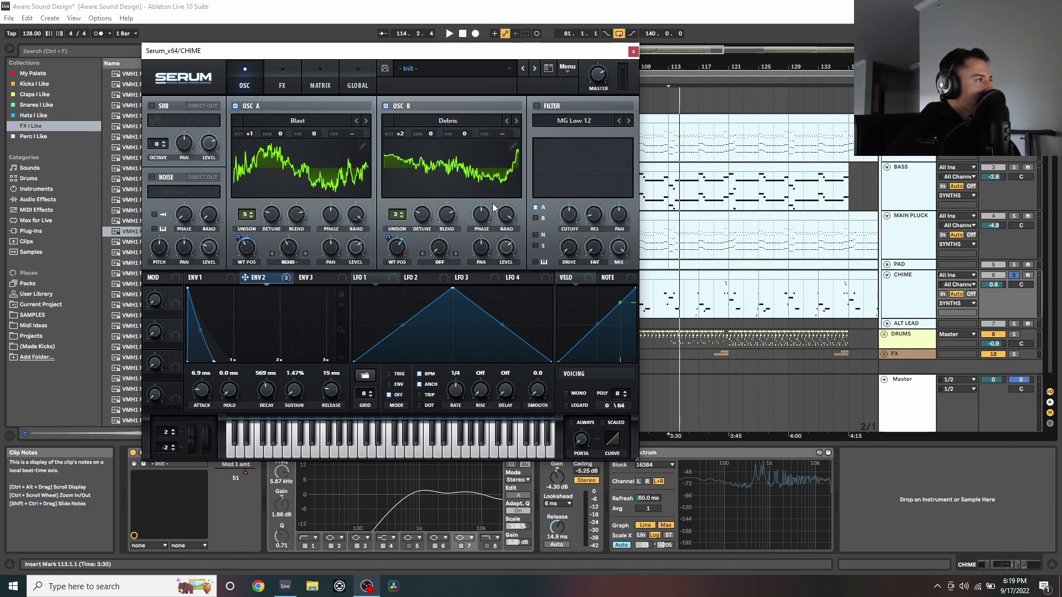
pyautogui.press('space')
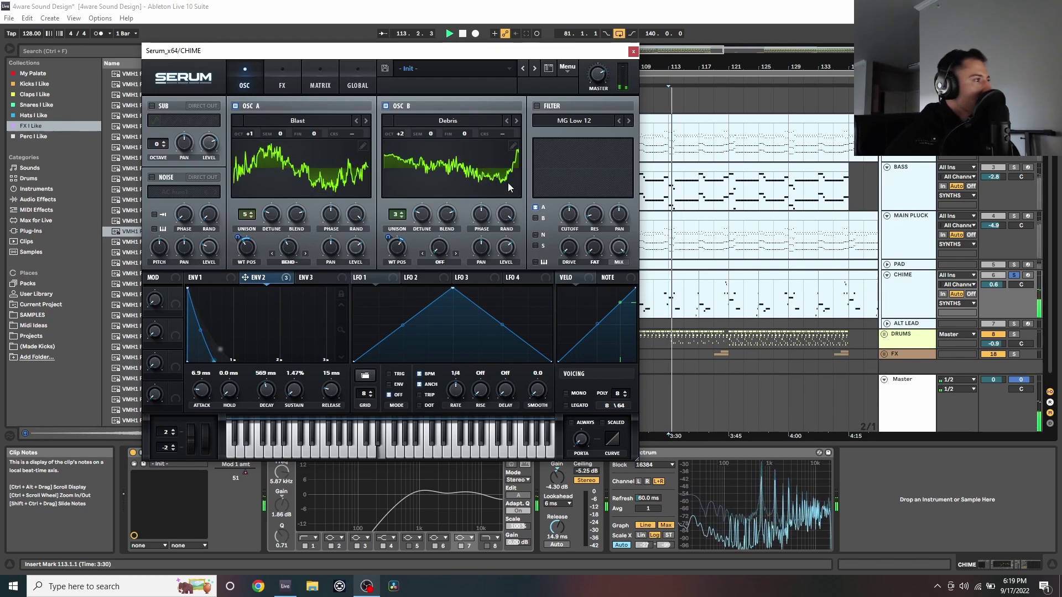
pyautogui.click(235, 106)
pyautogui.press('space')
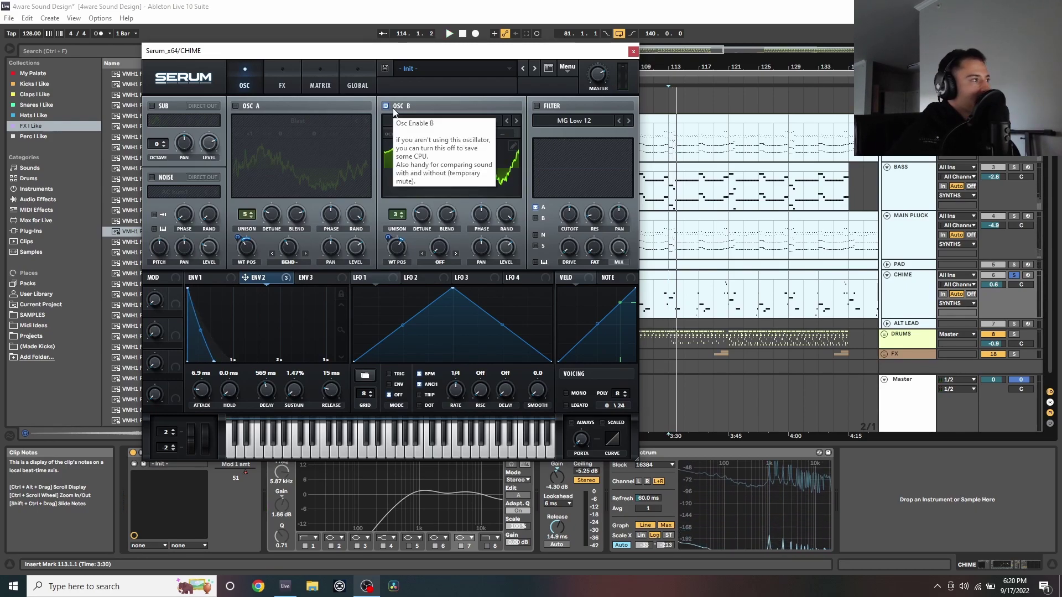
# Turn oscillator A back on and play both CHIME oscillators together from bar 113
pyautogui.click(234, 106)
pyautogui.press('space')
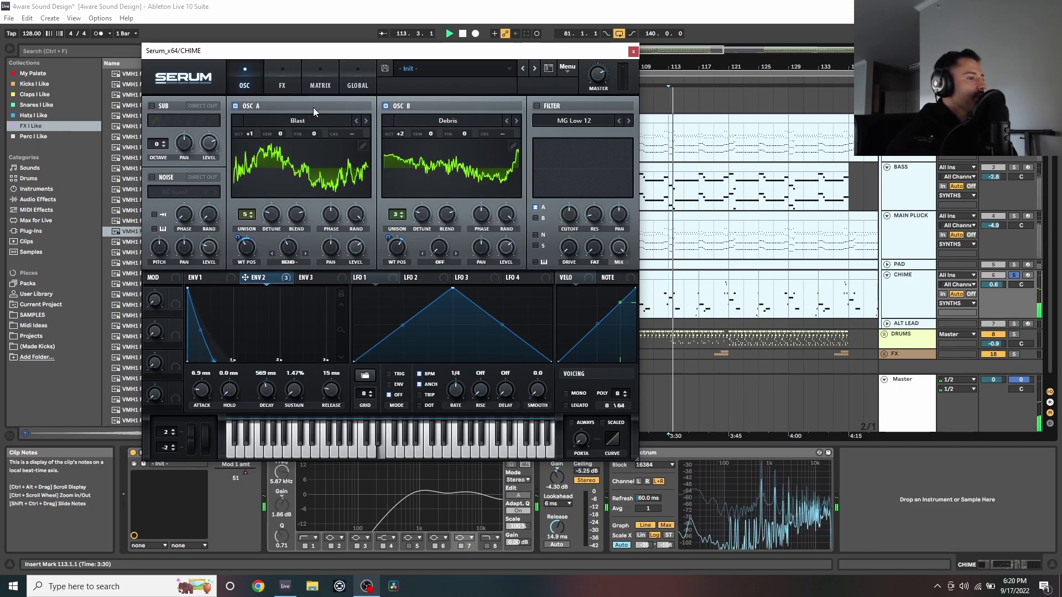
pyautogui.press('space')
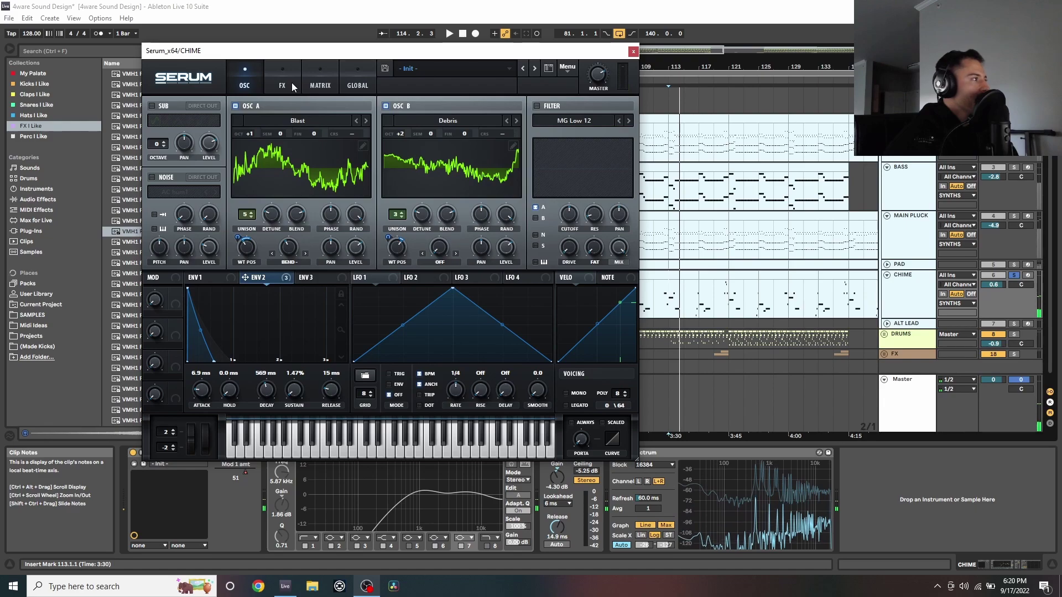
# Play the CHIME through Serum's filter effect, and enable the distortion and the compressor while listening from bar 113
pyautogui.click(291, 82)
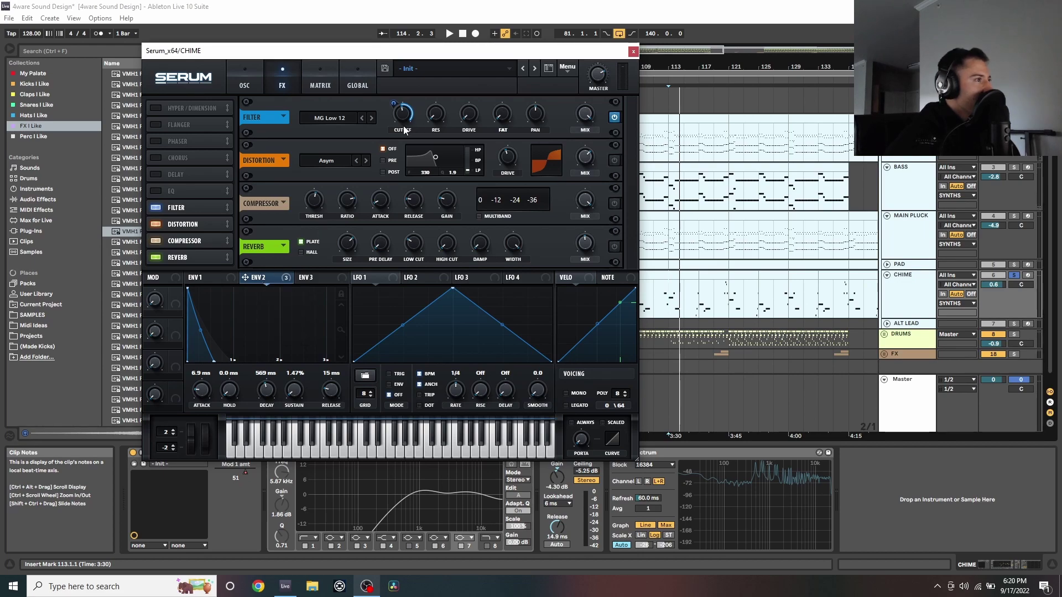
pyautogui.press('space')
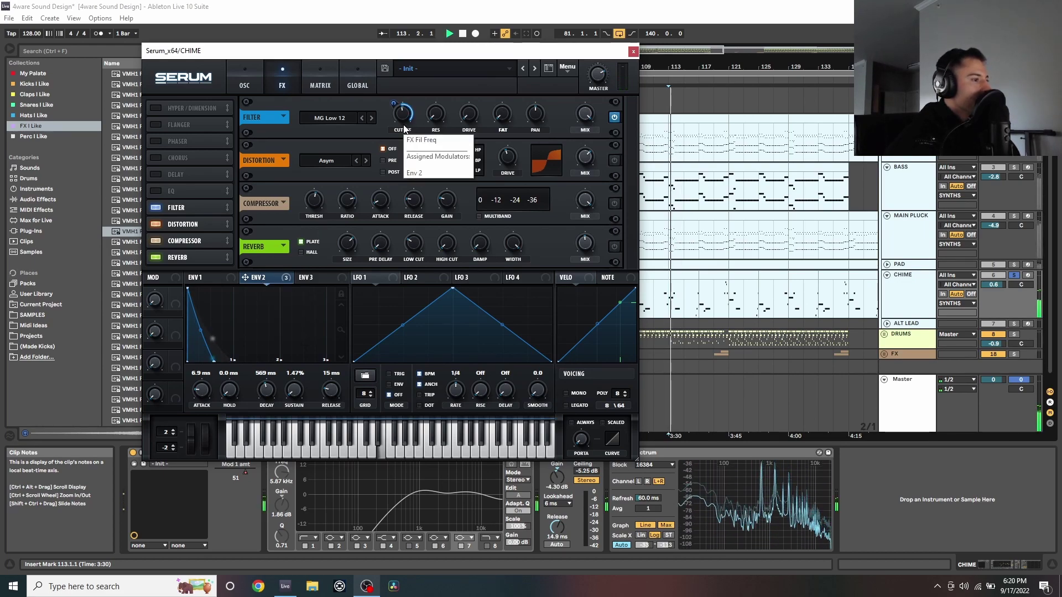
pyautogui.click(614, 160)
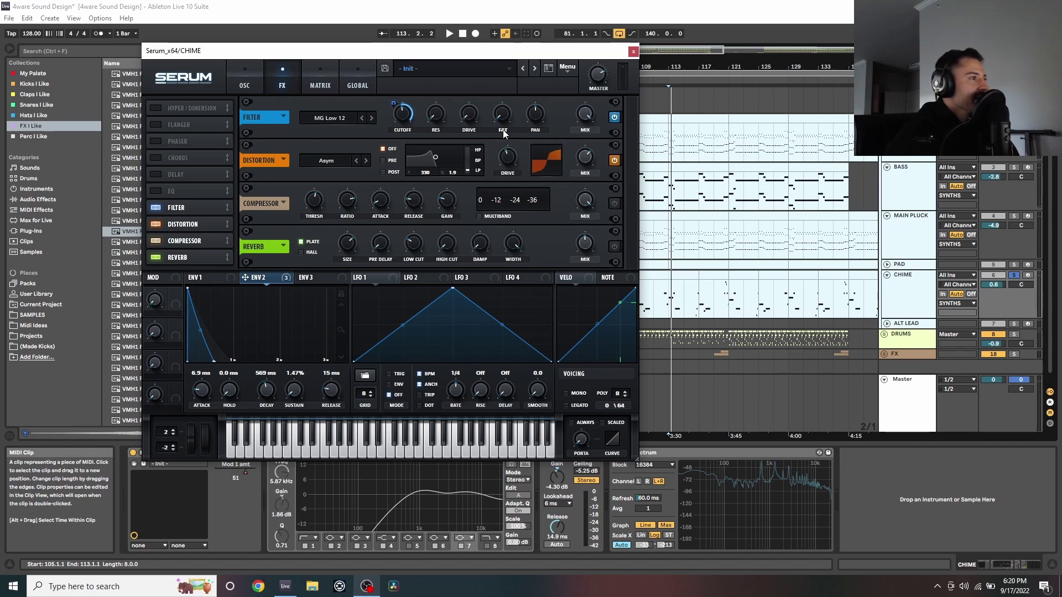
pyautogui.press('space')
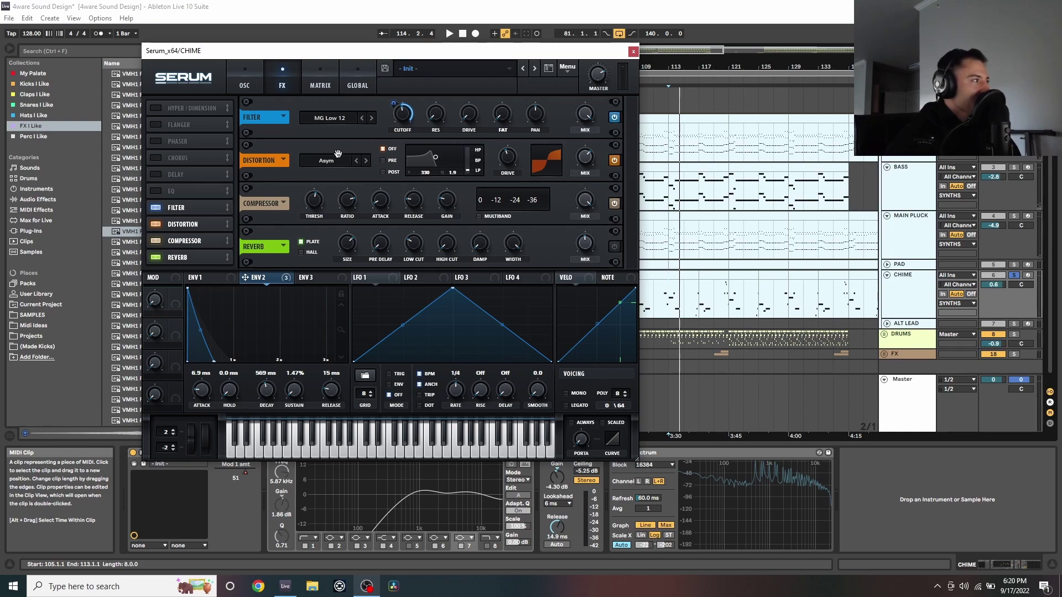
pyautogui.press('space')
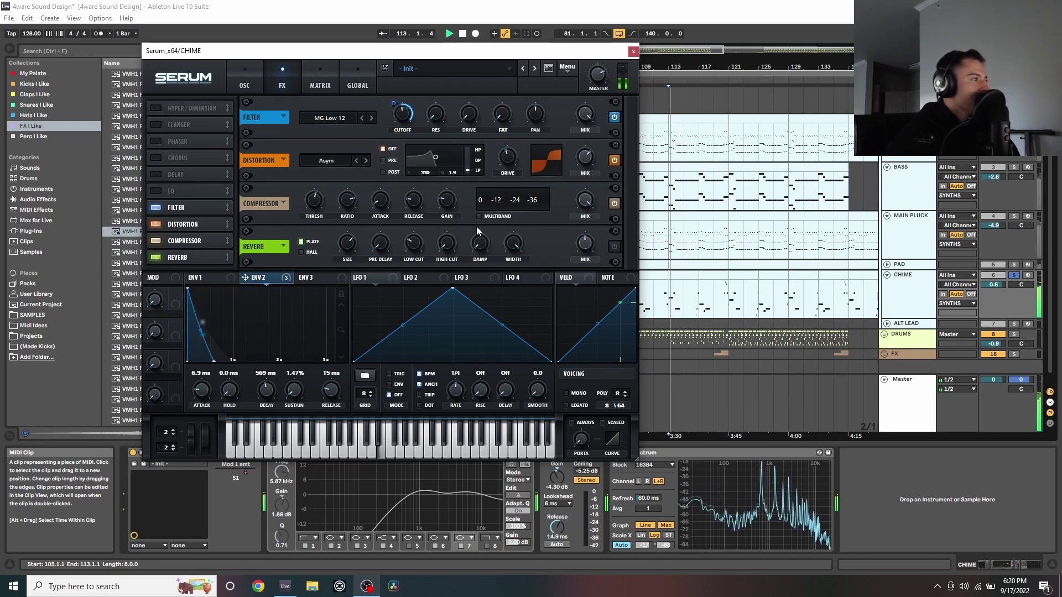
pyautogui.press('space')
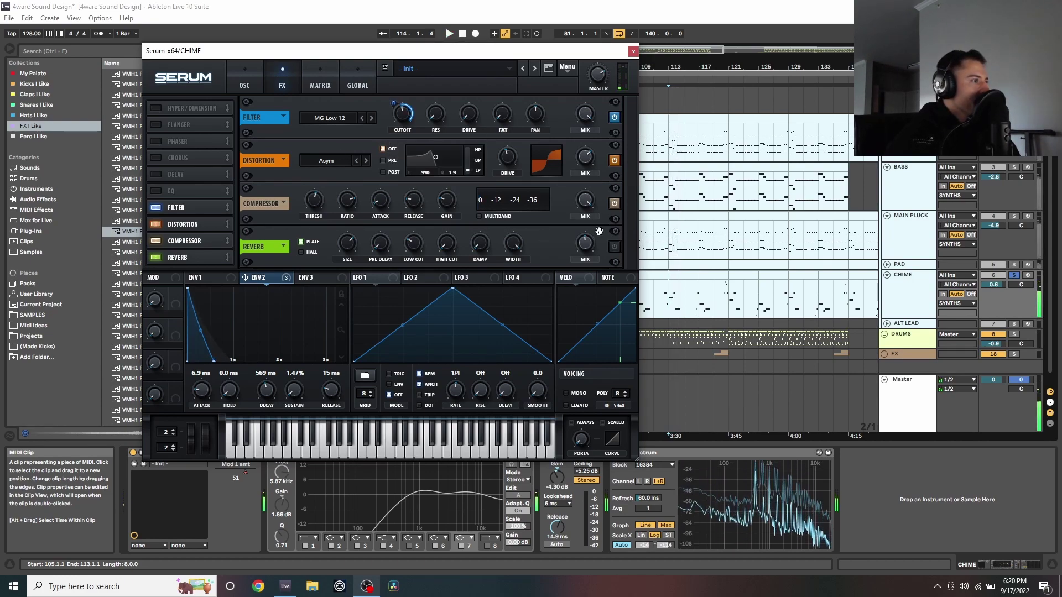
# Enable Serum's reverb on the CHIME and play the part from bar 113
pyautogui.click(614, 246)
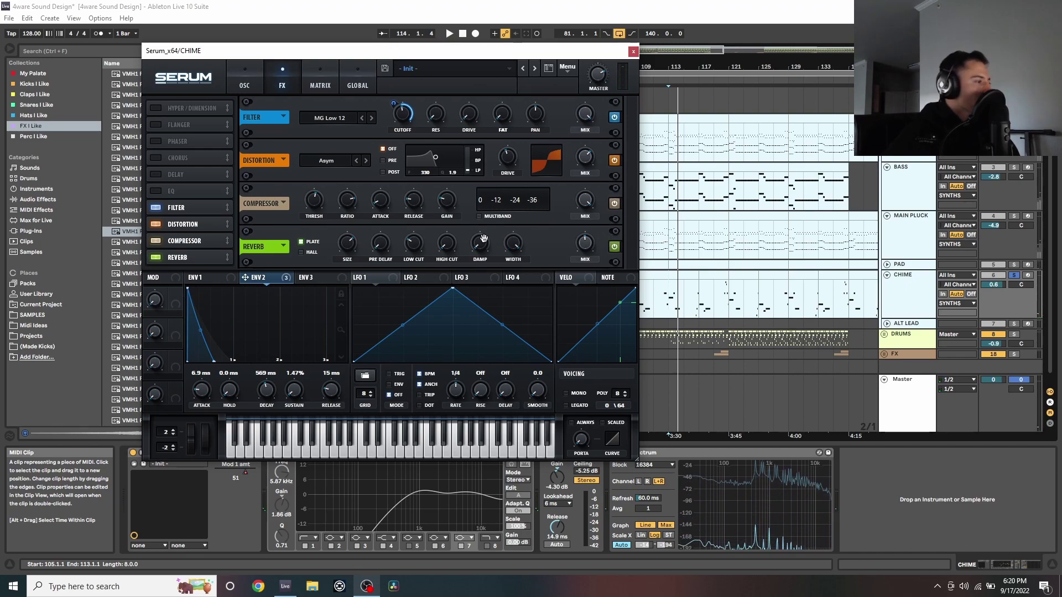
pyautogui.press('space')
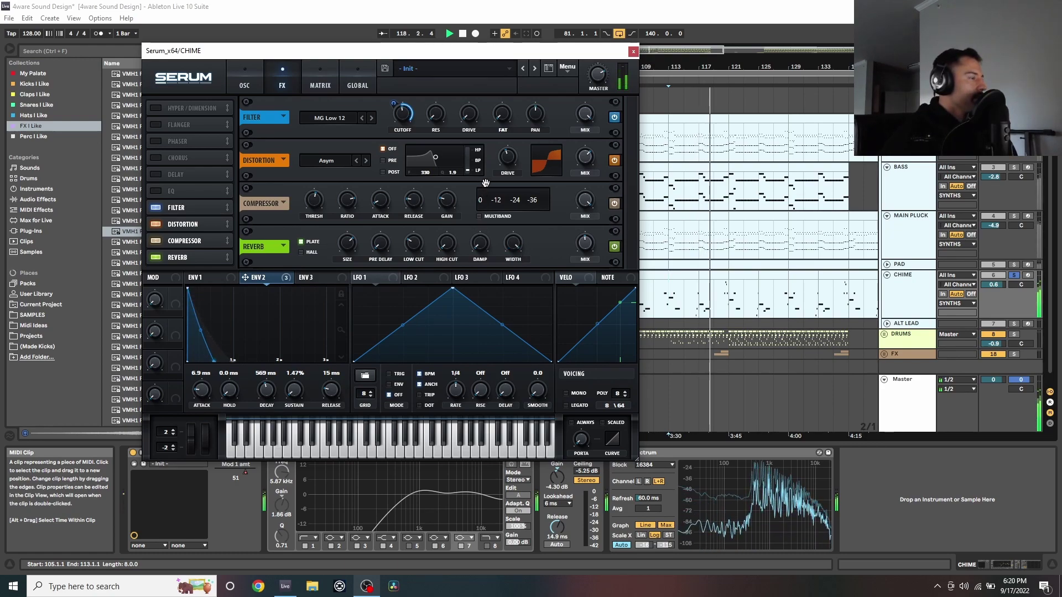
pyautogui.press('space')
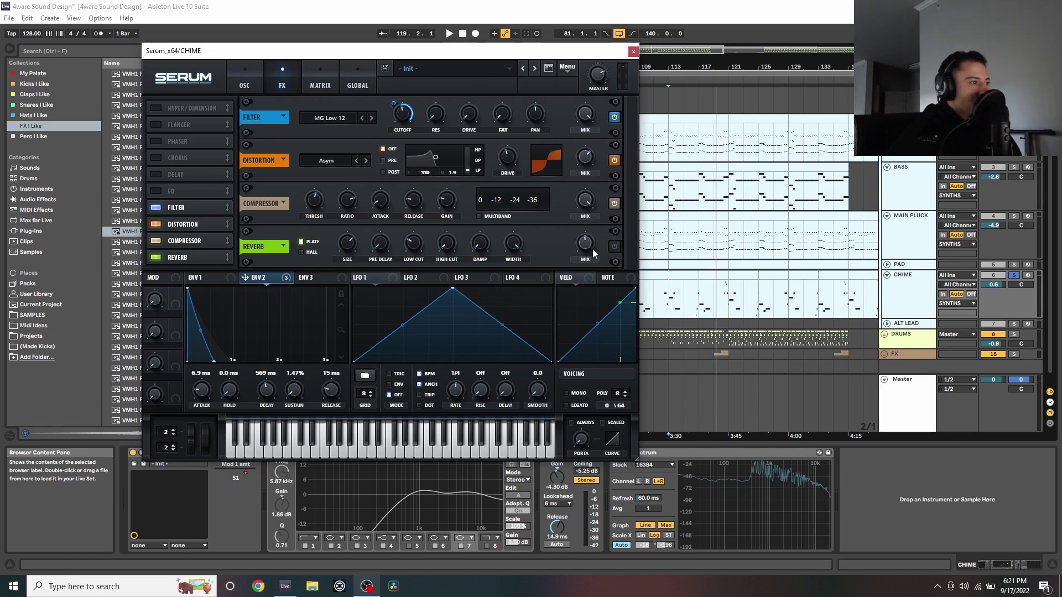
# Revisit the CHIME's oscillators, turn Serum's reverb back on and replay the full effects chain from bar 113
pyautogui.click(244, 82)
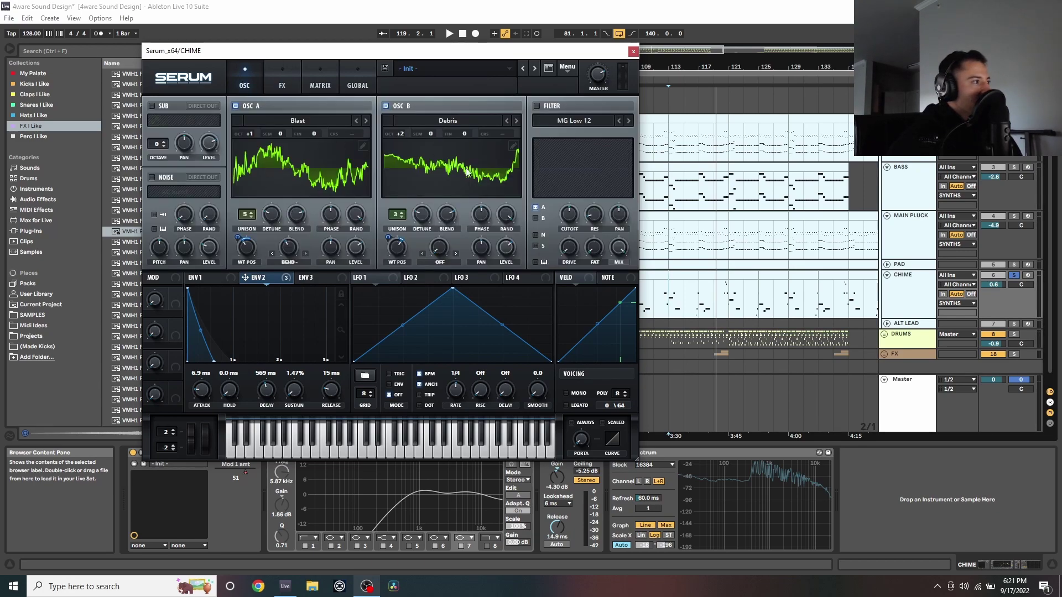
pyautogui.click(290, 81)
pyautogui.click(614, 246)
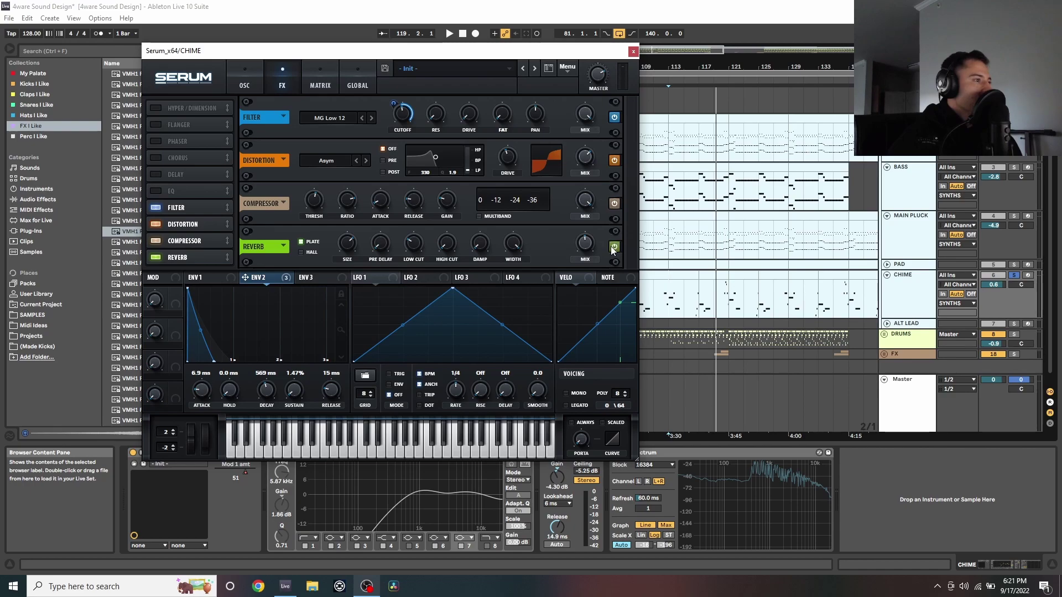
pyautogui.press('space')
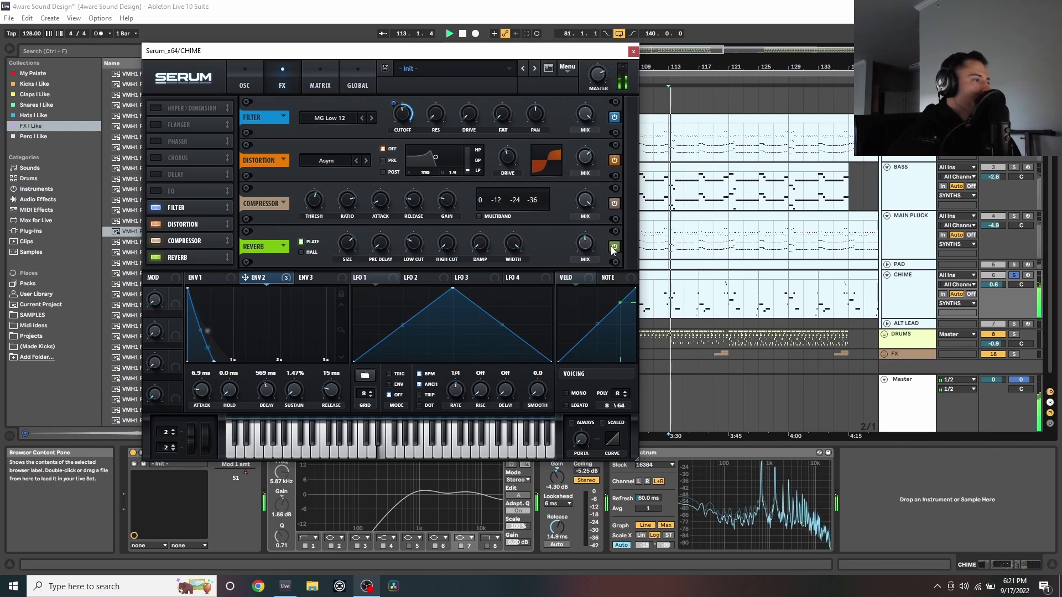
# Close Serum, play the CHIME with EQ Eight bypassed, and turn EQ Eight on to hear the difference
pyautogui.click(633, 51)
pyautogui.press('space')
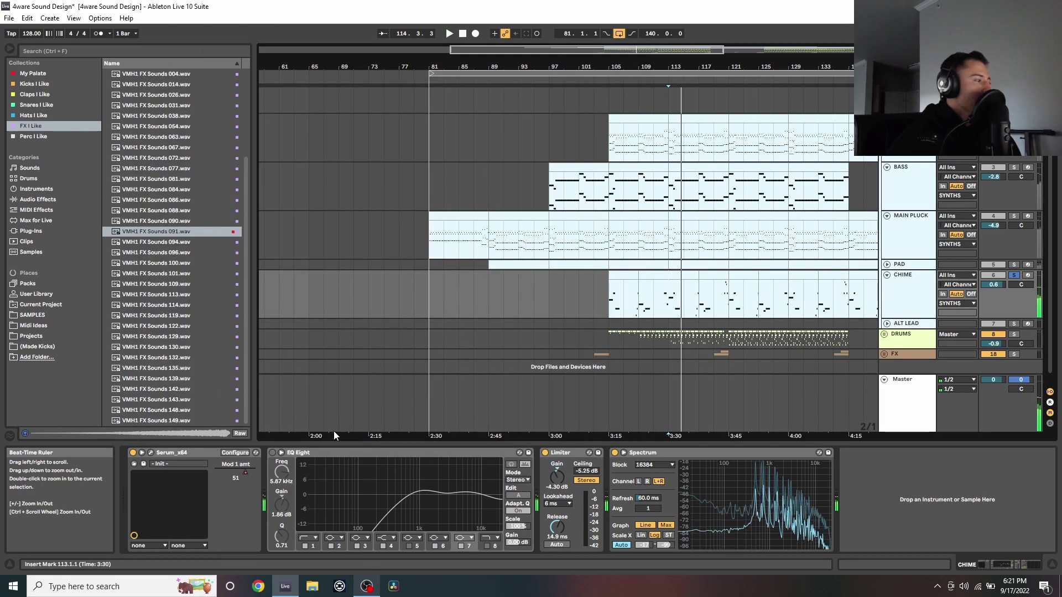
pyautogui.click(272, 452)
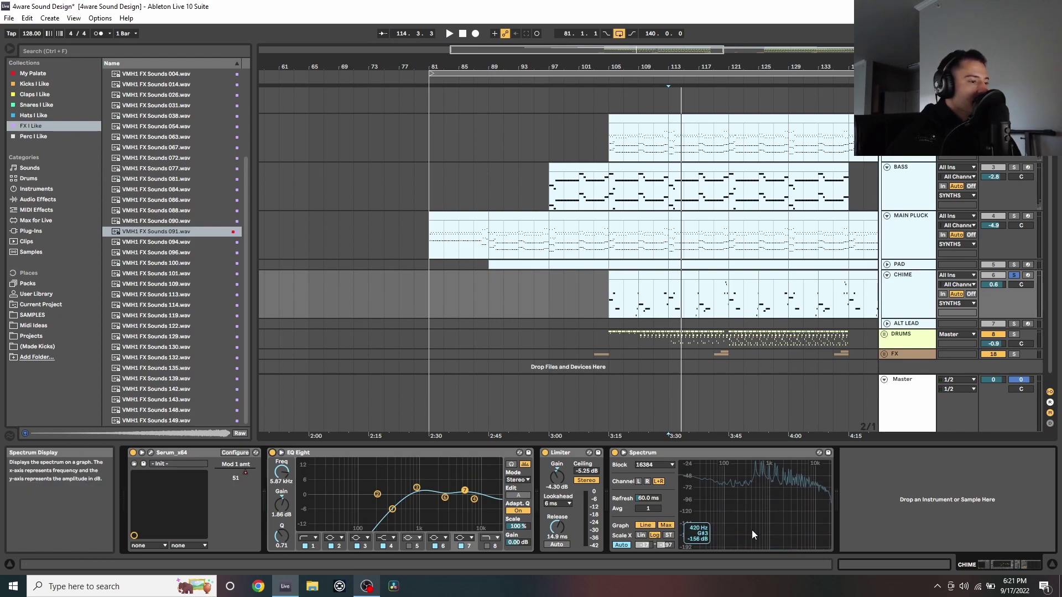
pyautogui.press('space')
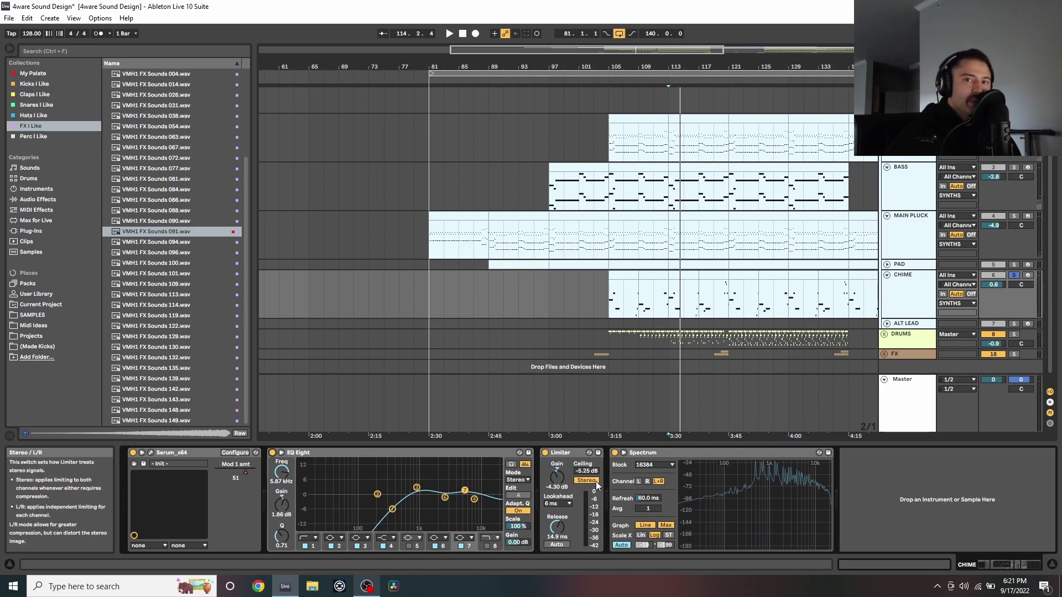
# Play the soloed CHIME from bar 113, and again from bar 120 to hear its high notes
pyautogui.press('space')
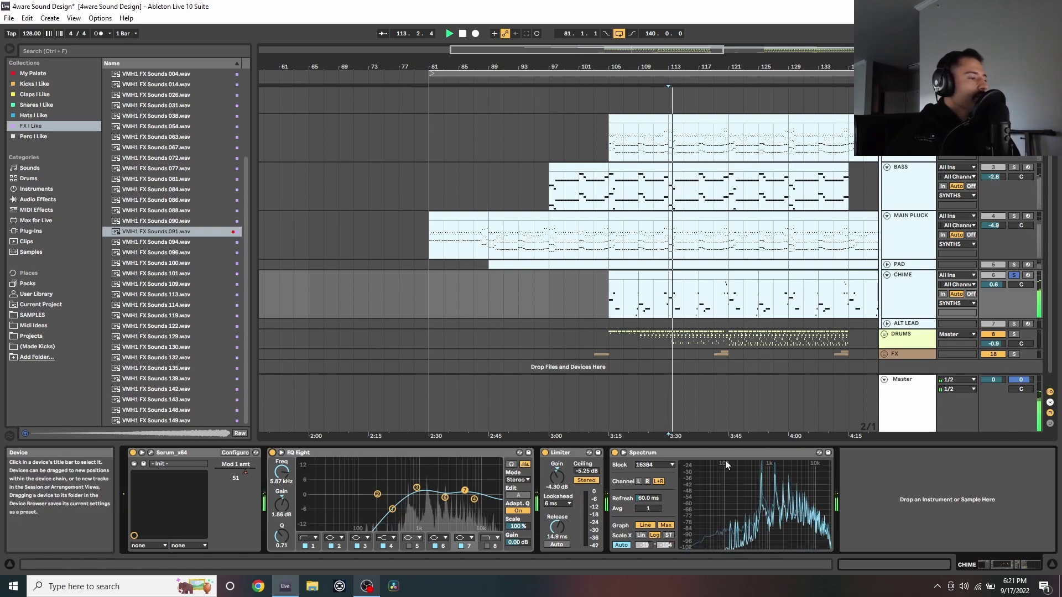
pyautogui.press('space')
pyautogui.moveTo(665, 66)
pyautogui.mouseDown()
pyautogui.moveTo(640, 66)
pyautogui.moveTo(640, 150)
pyautogui.mouseUp()
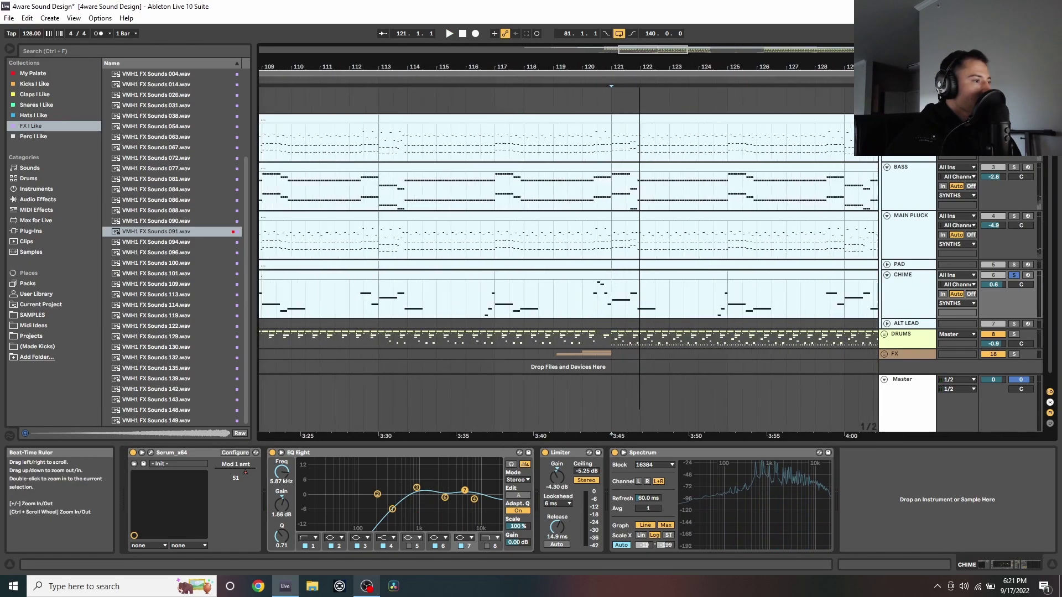
pyautogui.click(581, 310)
pyautogui.press('space')
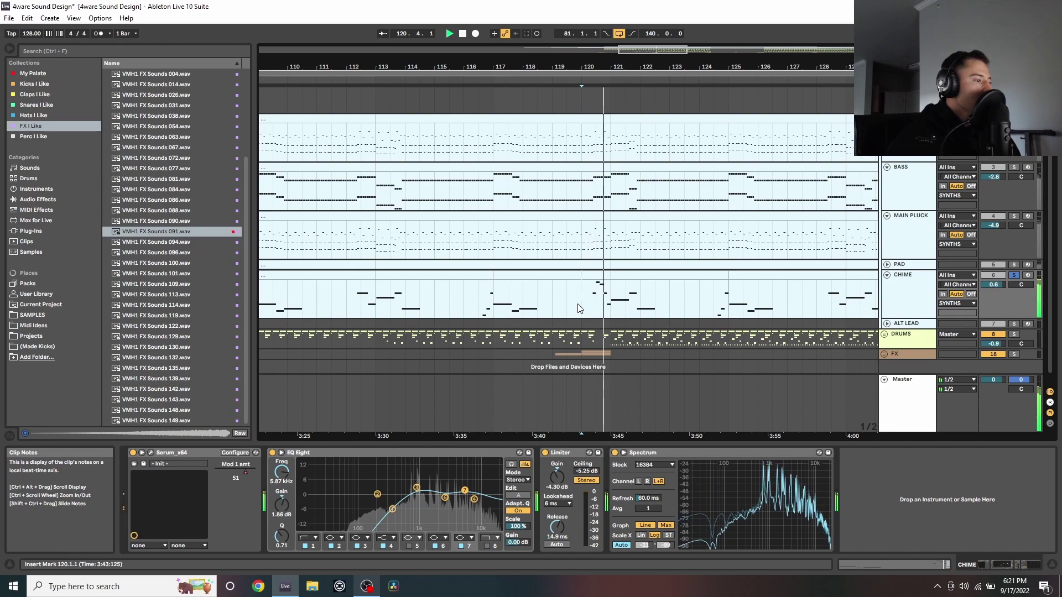
pyautogui.press('space')
pyautogui.moveTo(621, 53); pyautogui.dragTo(604, 6)
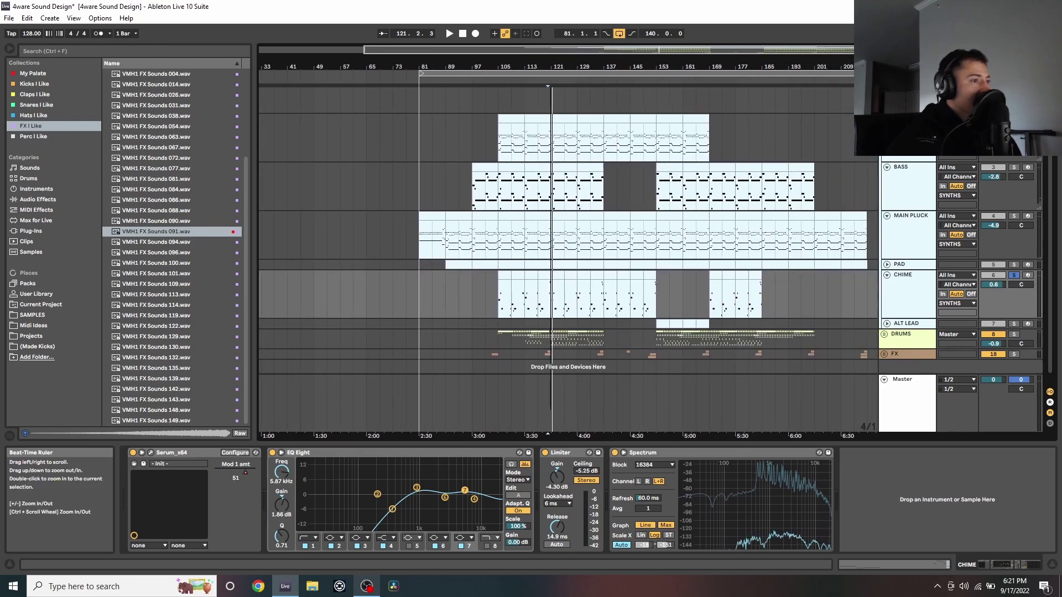
# Fold the CHIME track, unfold and solo the PAD, and set the playback start to bar 89
pyautogui.click(887, 276)
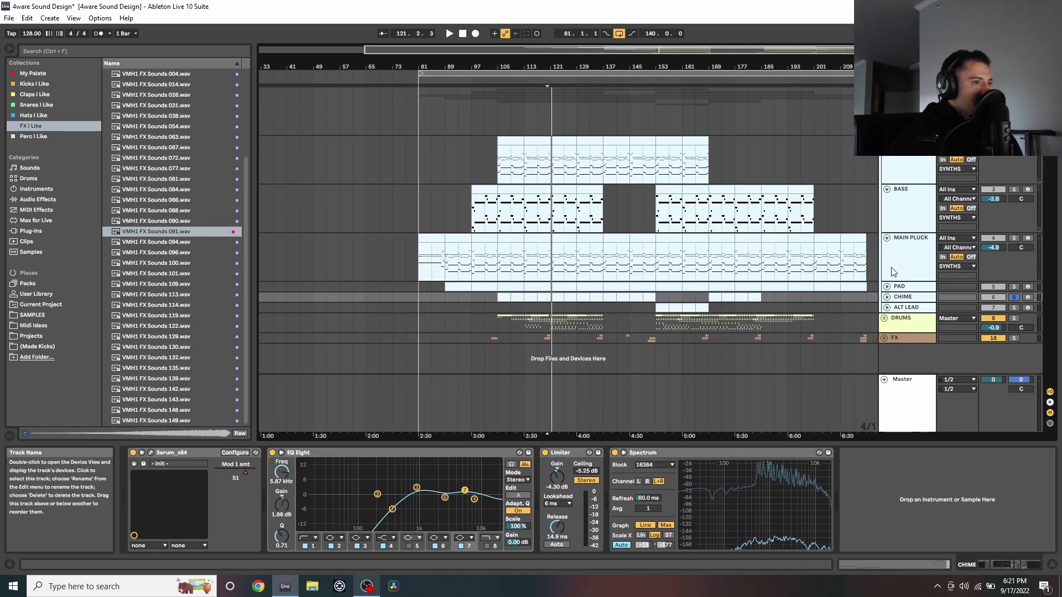
pyautogui.click(887, 287)
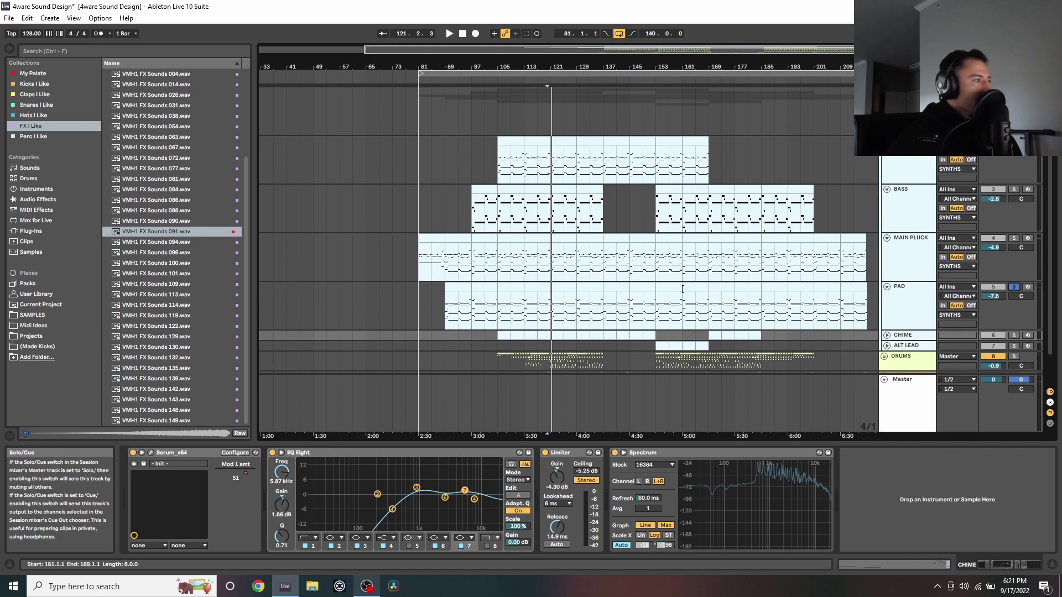
pyautogui.click(447, 322)
pyautogui.moveTo(441, 60); pyautogui.dragTo(444, 69)
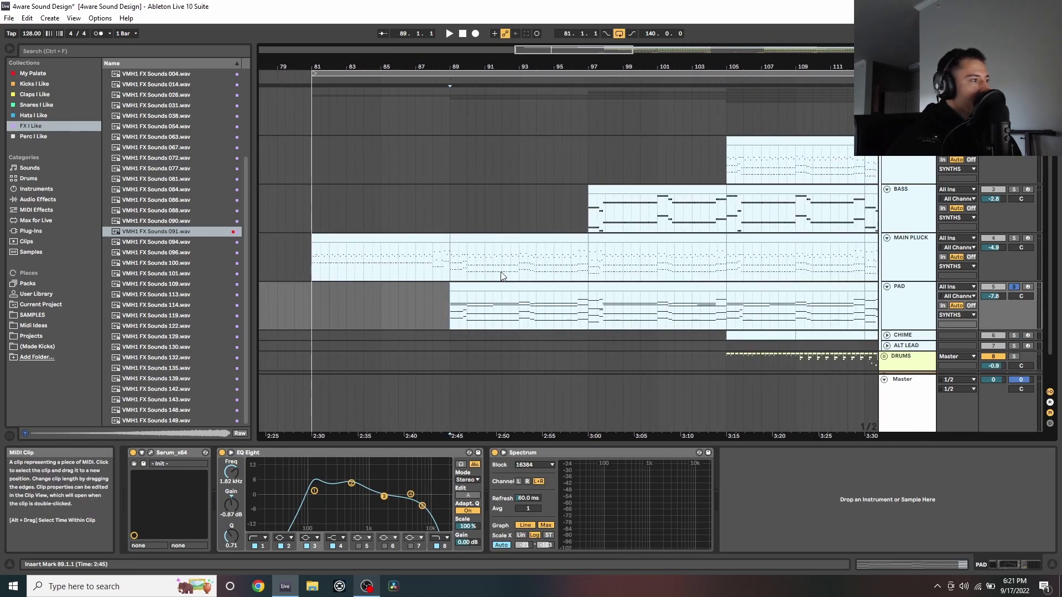
# Show the MIDI notes of the PAD's first clip and play it from bar 89
pyautogui.click(495, 287)
pyautogui.hotkey('shift', 'Tab')
pyautogui.press('space')
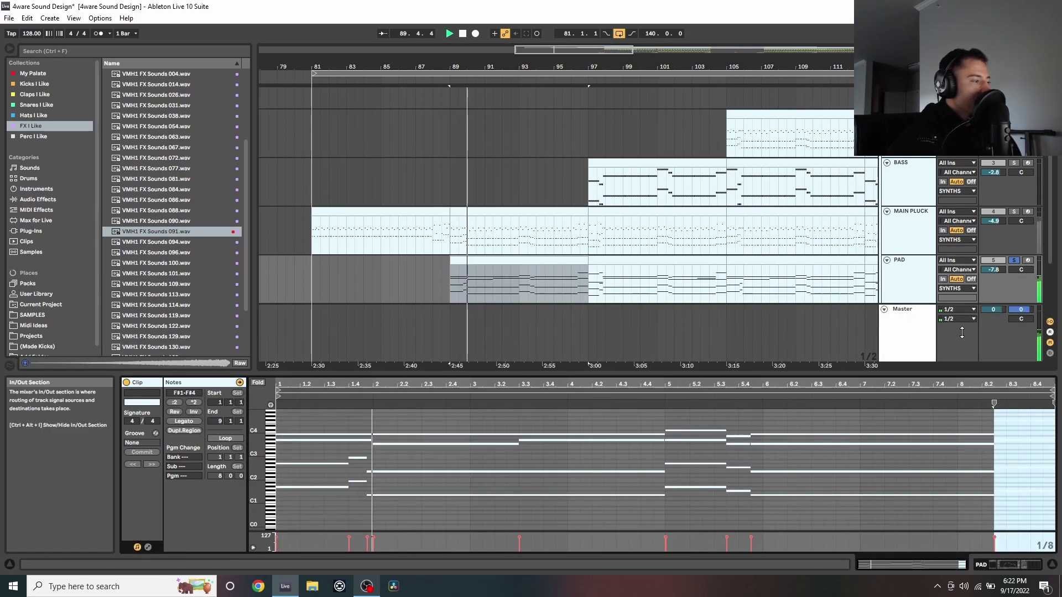
pyautogui.press('space')
pyautogui.hotkey('shift', 'Tab')
# Open the PAD's Serum, glance at its effects, switch off the Band 12 filter beside the oscillators and play from bar 89
pyautogui.hotkey('ctrl', 'alt', 'p')
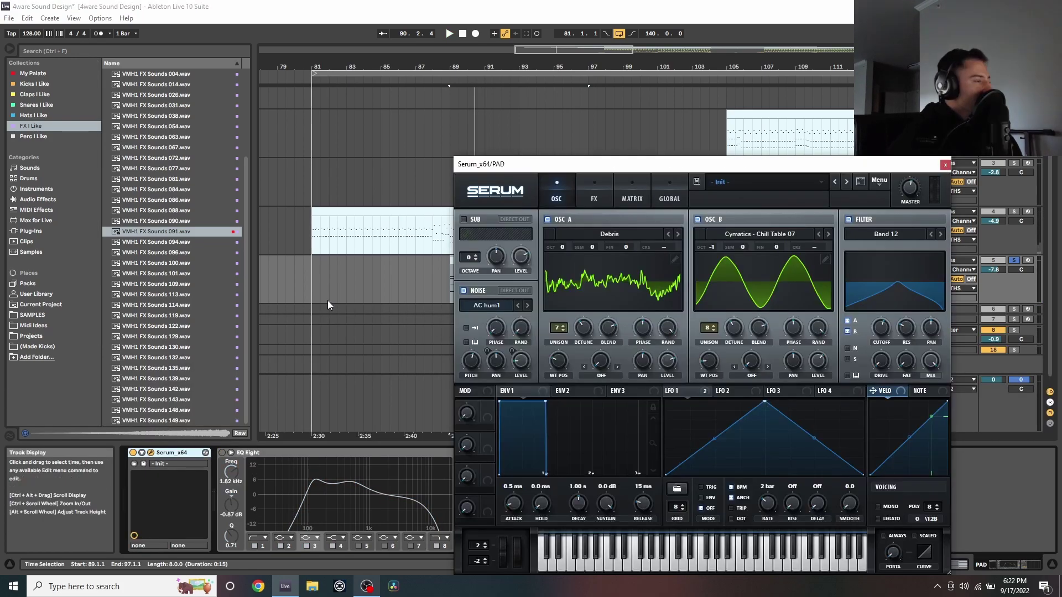
pyautogui.moveTo(728, 168); pyautogui.dragTo(551, 143)
pyautogui.click(426, 174)
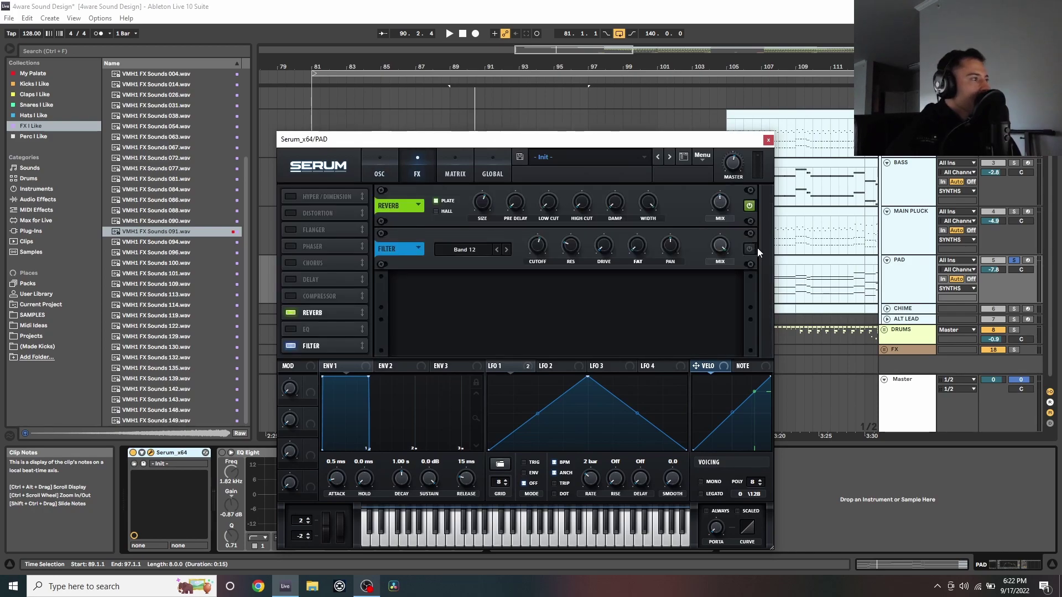
pyautogui.click(382, 171)
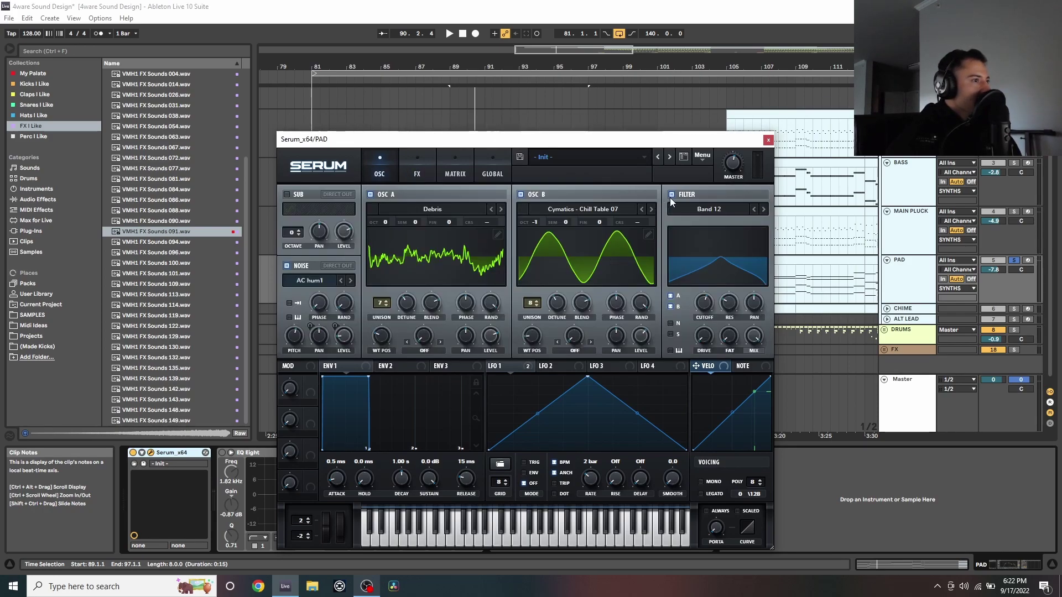
pyautogui.press('space')
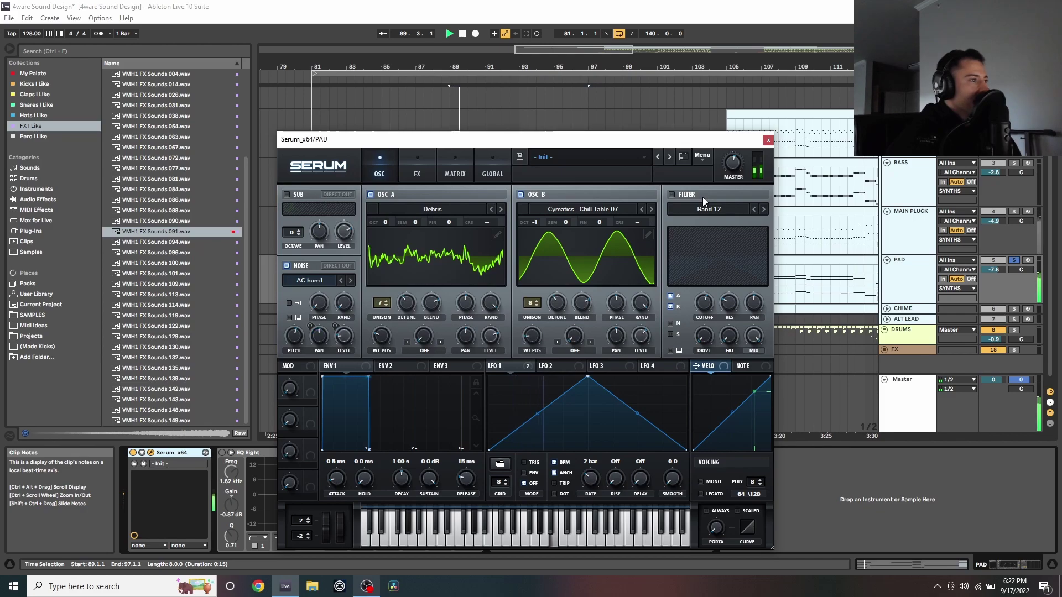
pyautogui.press('space')
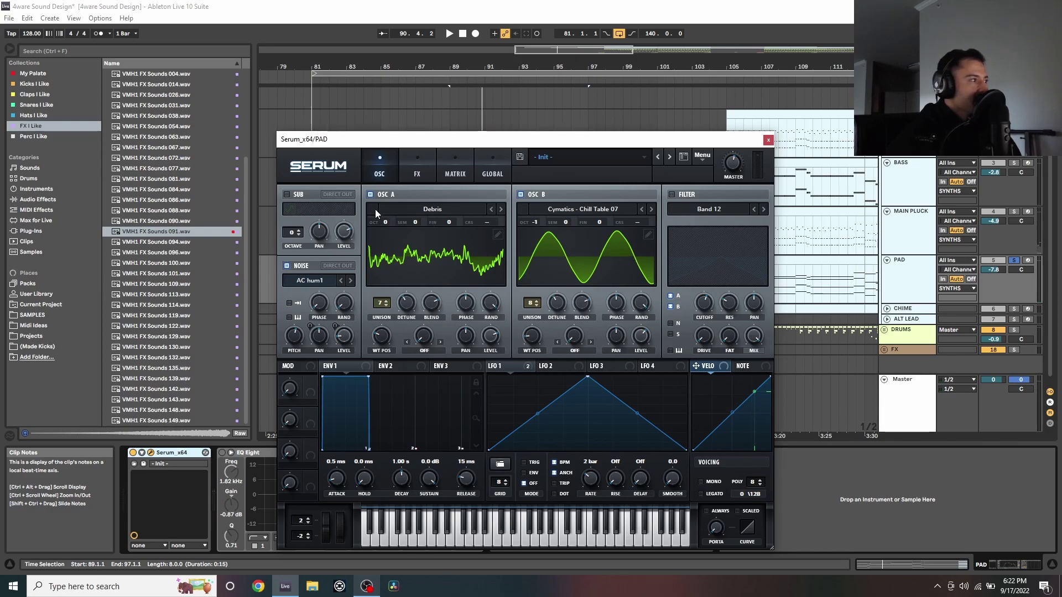
# Turn off the PAD's OSC A and play the part with the Cymatics - Chill Table 07 oscillator
pyautogui.click(370, 194)
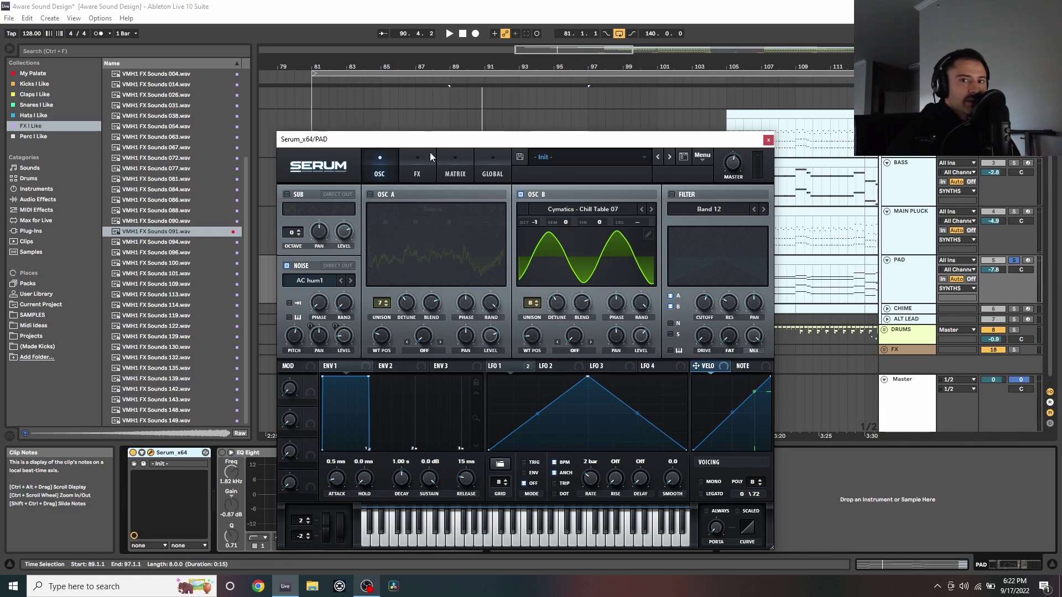
pyautogui.press('space')
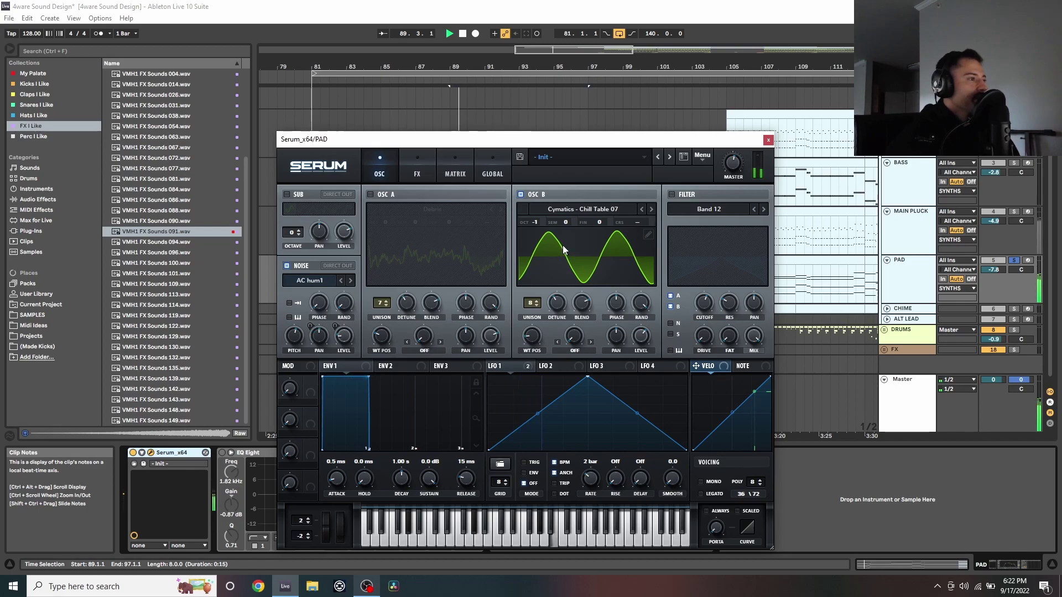
pyautogui.press('space')
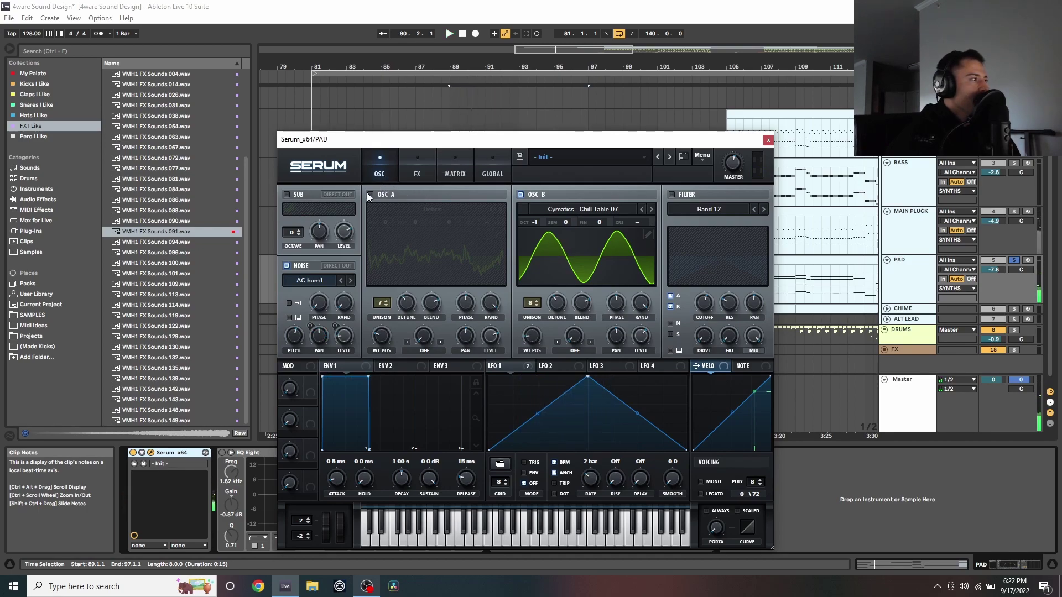
# Swap OSC B for OSC A on the PAD and play the part with the Debris wavetable
pyautogui.click(370, 194)
pyautogui.click(521, 194)
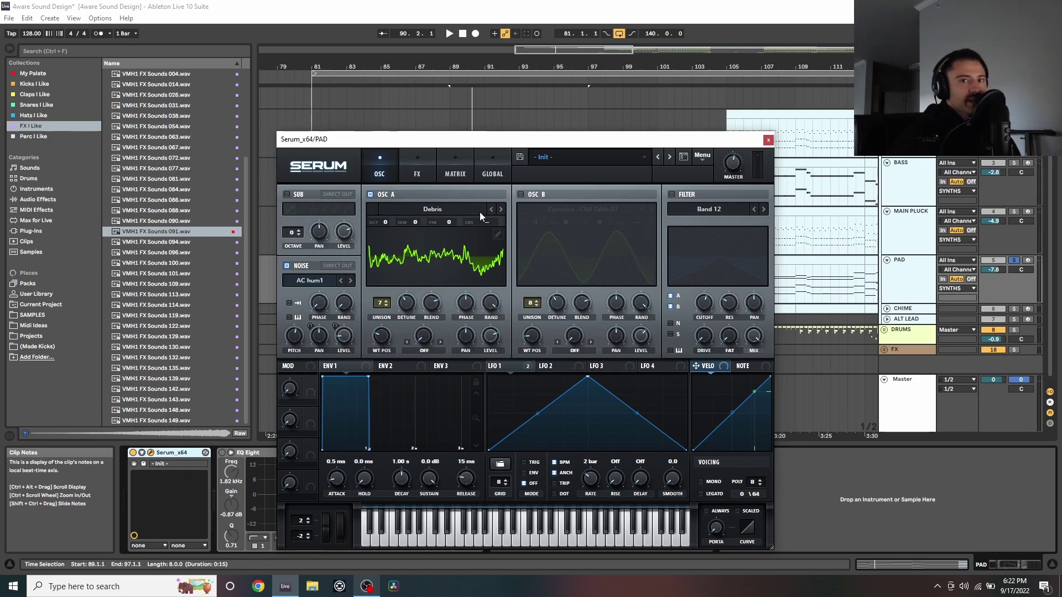
pyautogui.press('space')
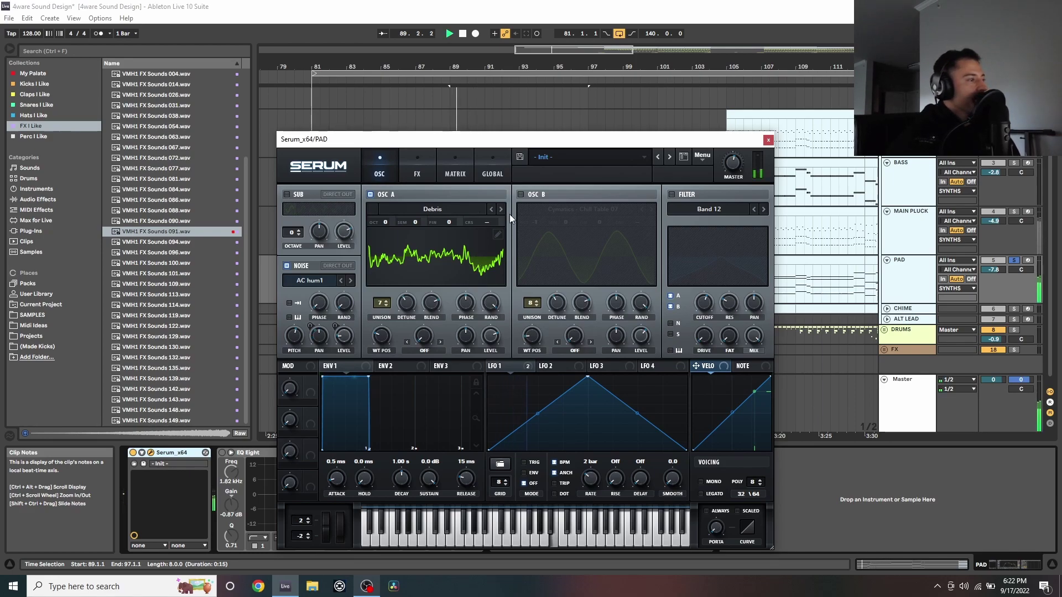
pyautogui.press('space')
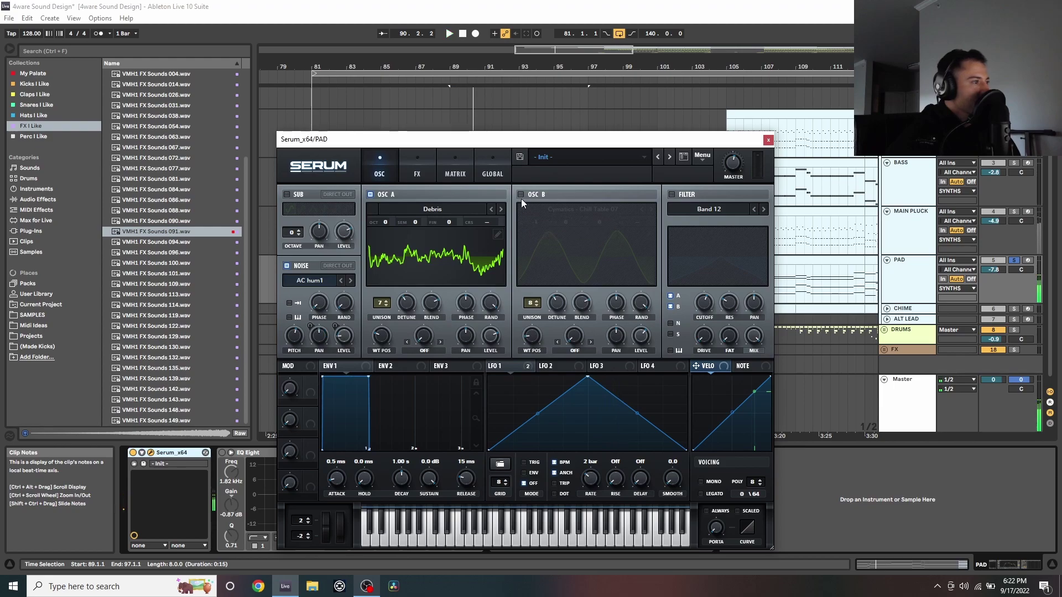
# Play the PAD's AC hum1 noise oscillator alone, and switch OSC A and OSC B back on
pyautogui.click(370, 194)
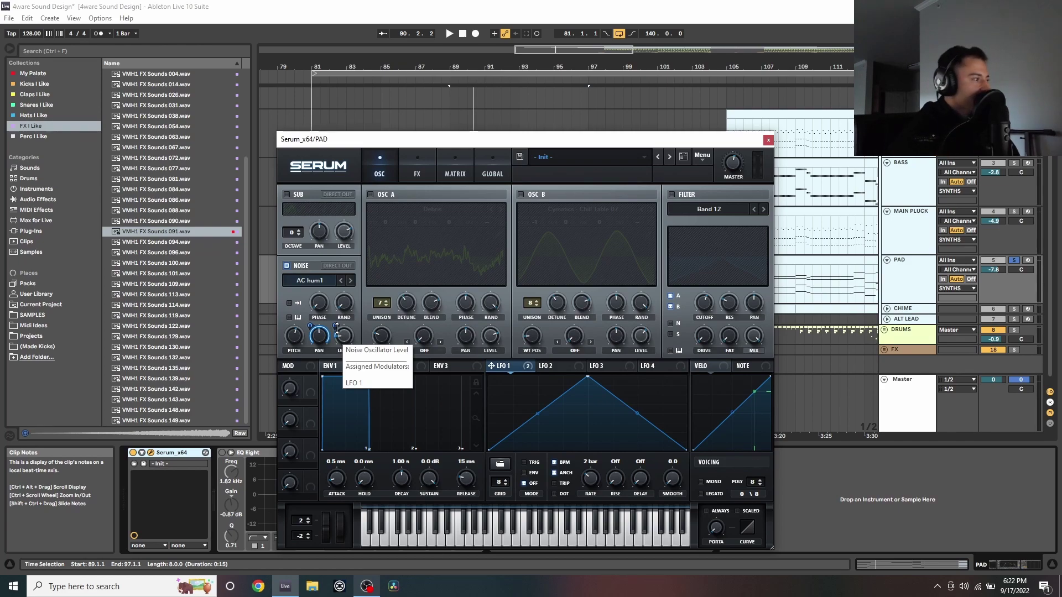
pyautogui.press('space')
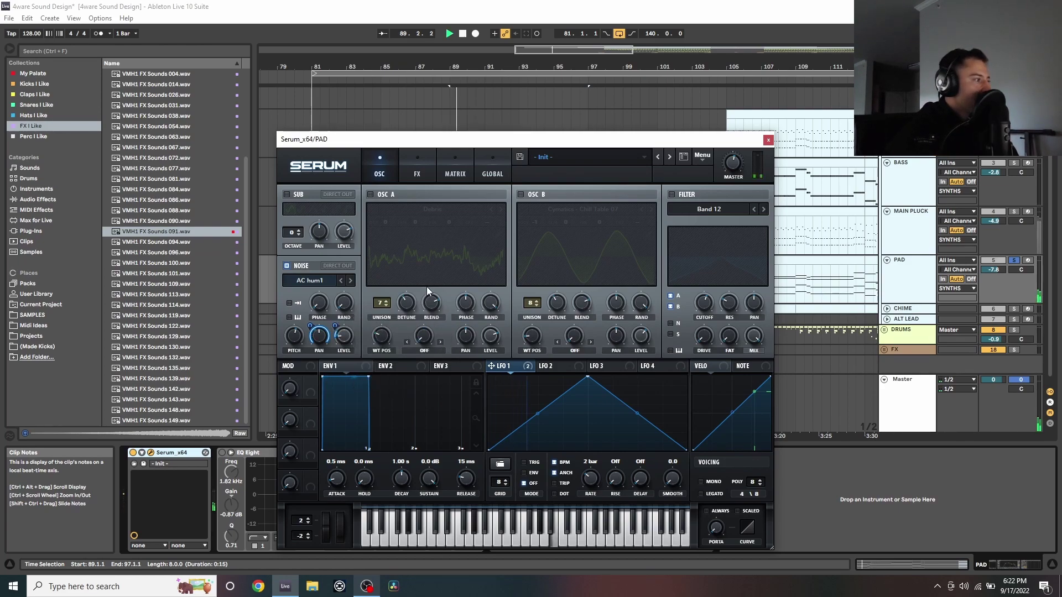
pyautogui.click(369, 195)
pyautogui.click(520, 195)
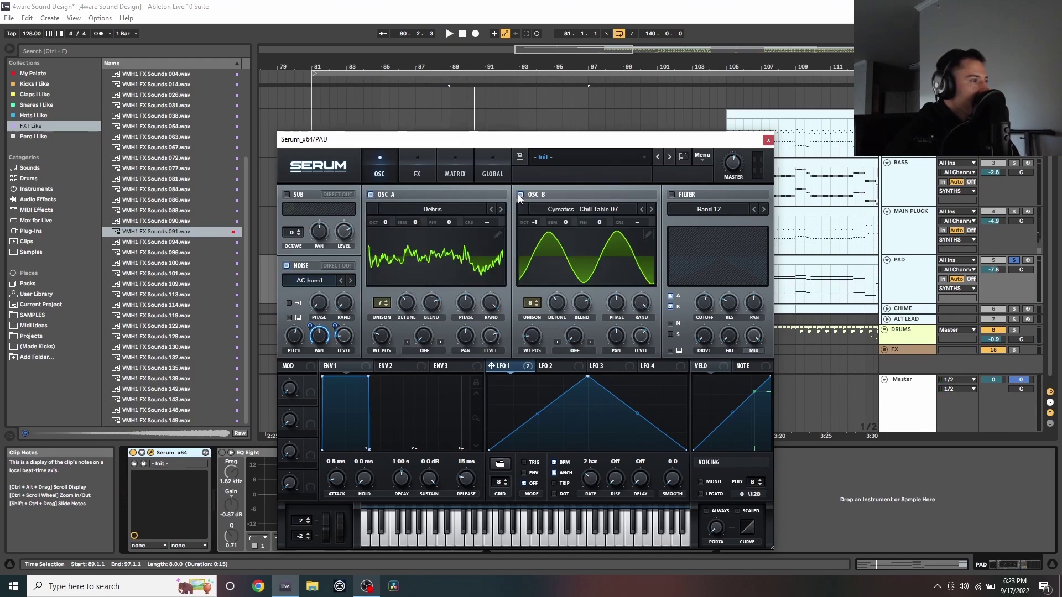
# Play the PAD with all its oscillators, and turn on the Band 12 filter to hear the difference
pyautogui.press('space')
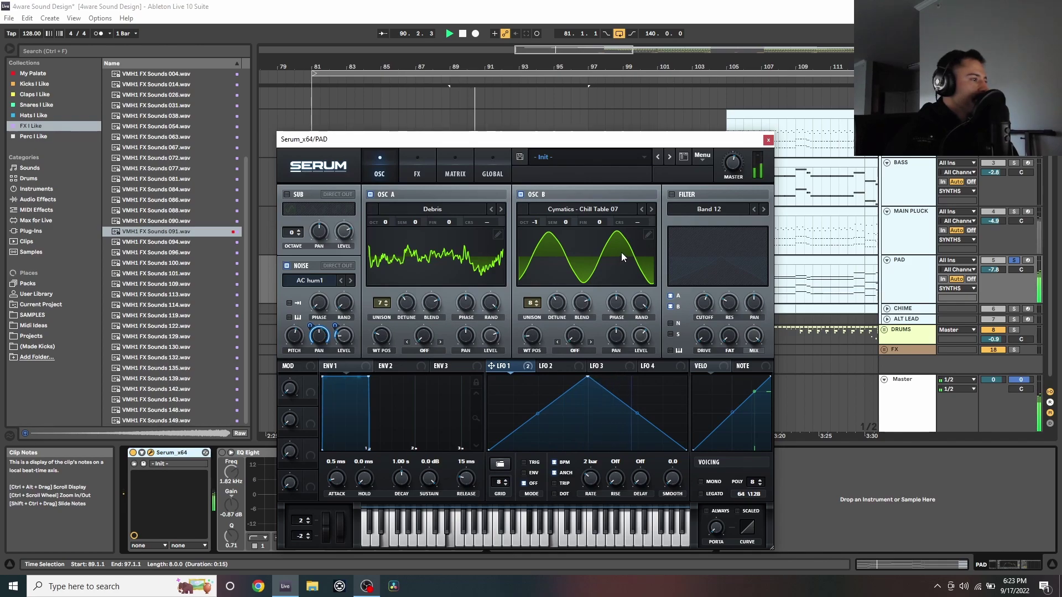
pyautogui.click(672, 195)
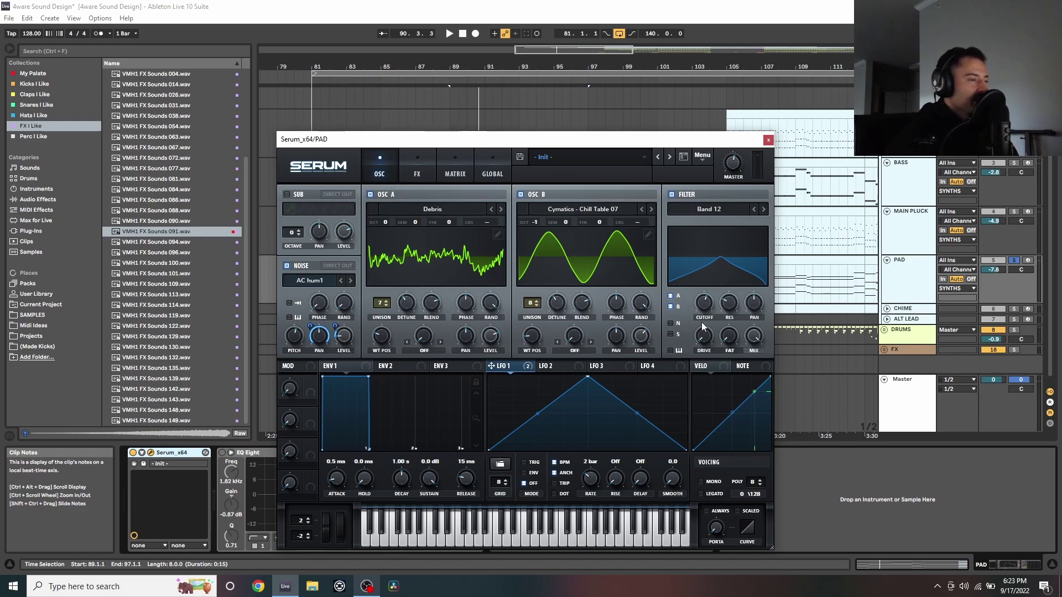
pyautogui.press('space')
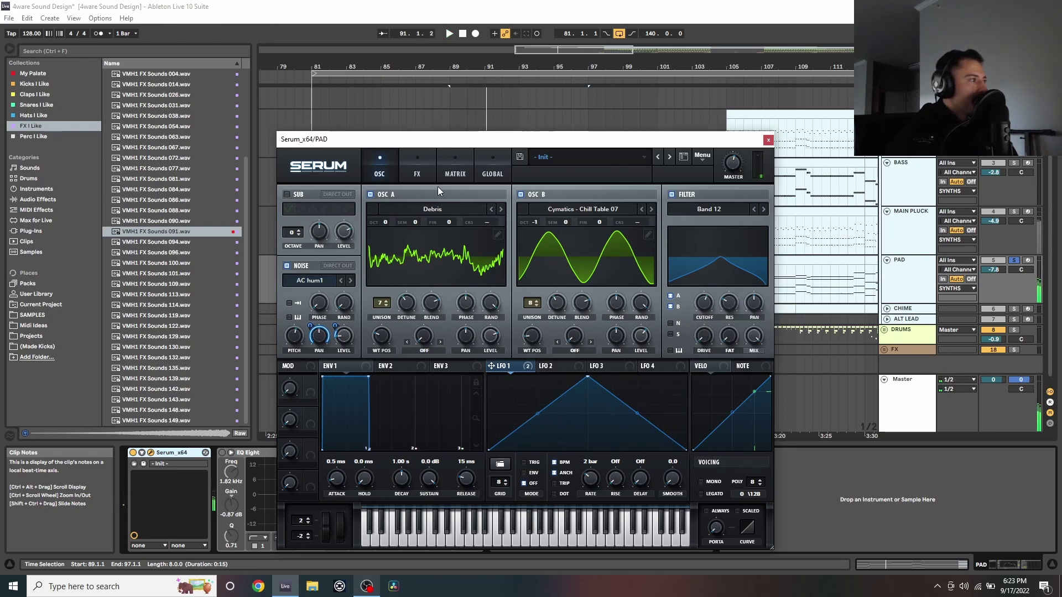
# Show the reverb and filter in the PAD's Serum effects, and close Serum
pyautogui.click(417, 173)
pyautogui.moveTo(442, 139); pyautogui.dragTo(351, 110)
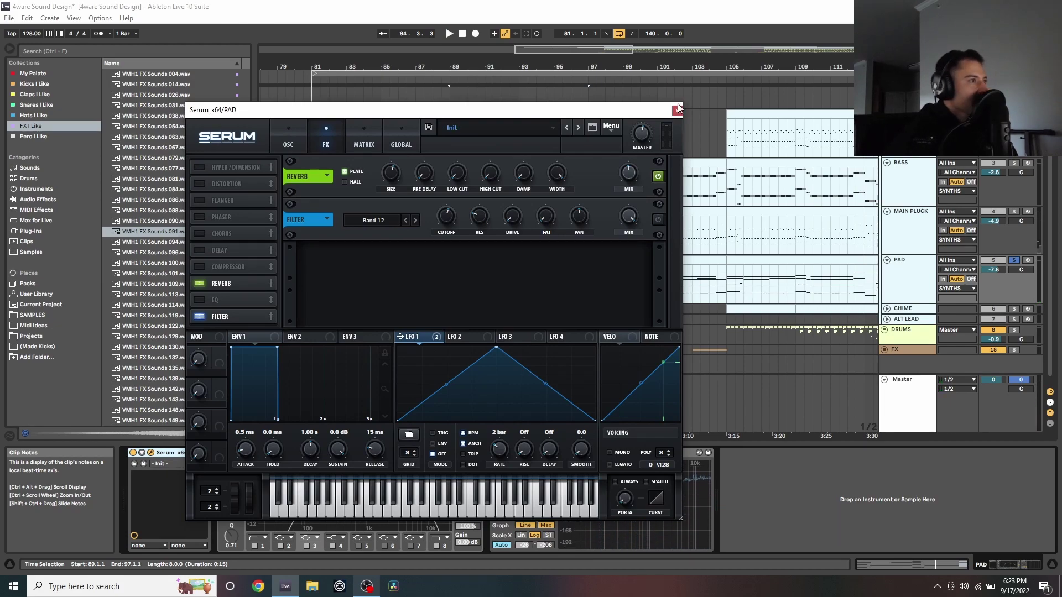
pyautogui.click(678, 109)
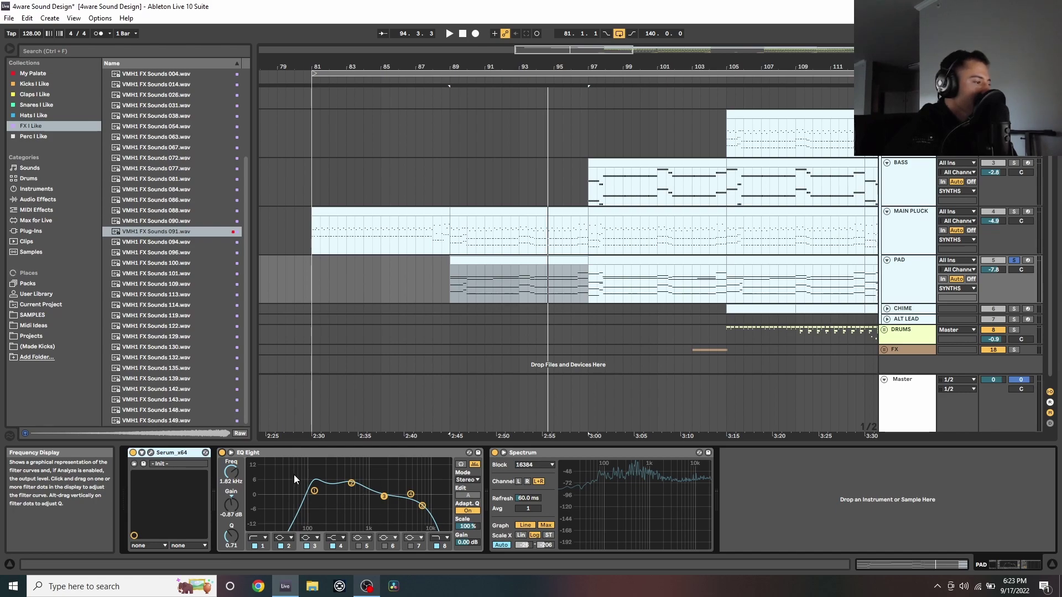
# Play the PAD through EQ Eight, select its 126 Hz low-cut band, and solo MAIN PLUCK to hear both together
pyautogui.press('space')
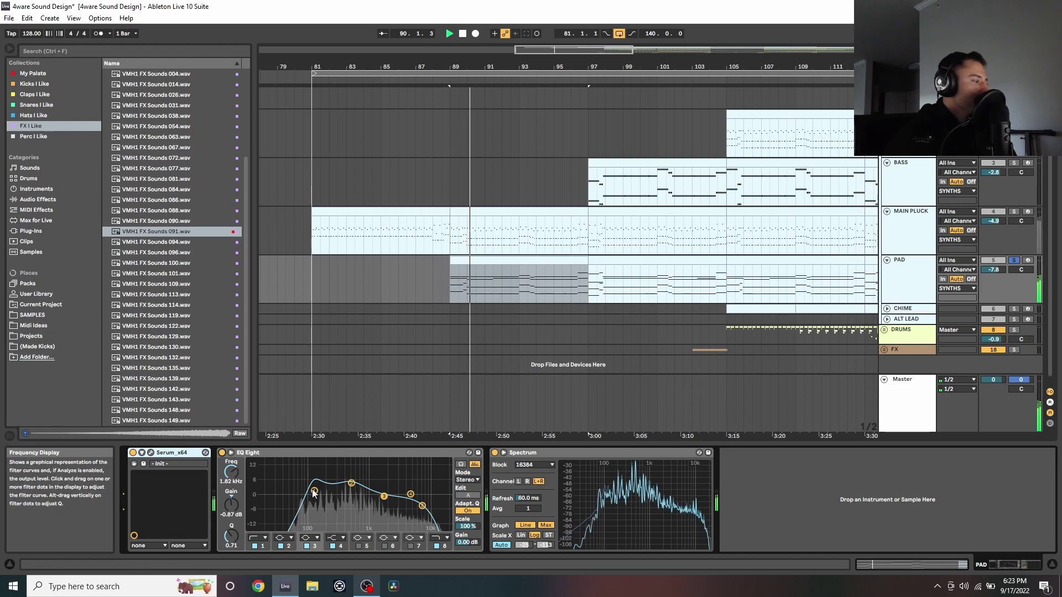
pyautogui.moveTo(314, 491); pyautogui.dragTo(315, 492)
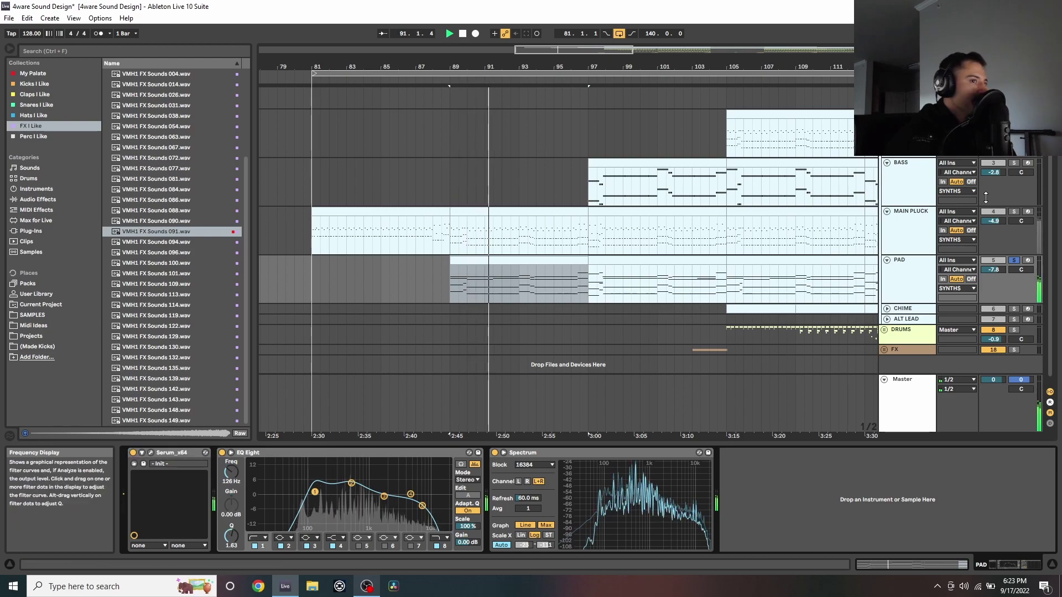
pyautogui.click(1014, 212)
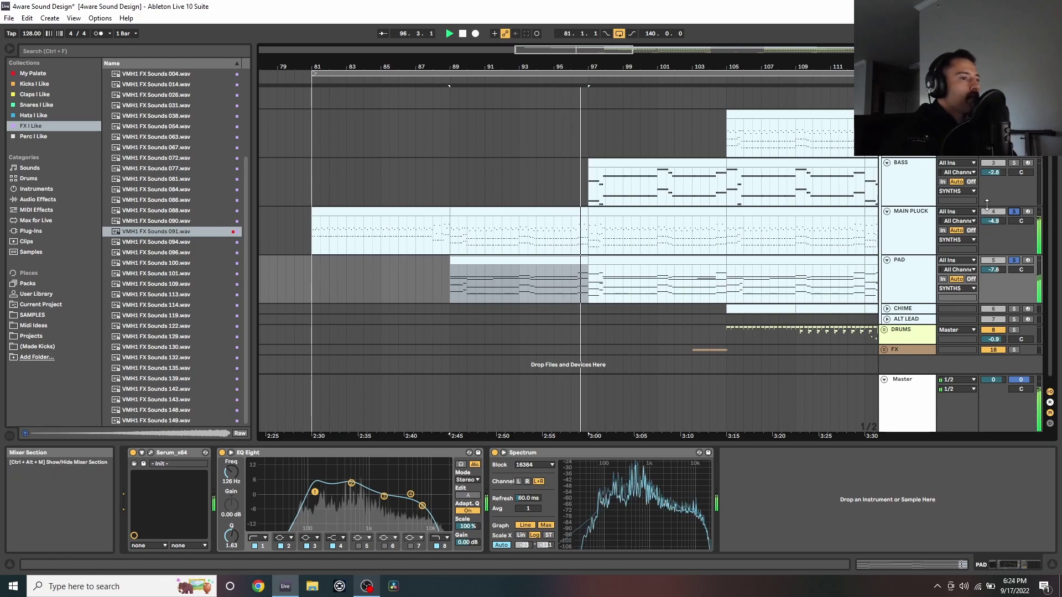
pyautogui.press('space')
# Select the ALT LEAD track at bar 149, and unsolo MAIN PLUCK and PAD
pyautogui.moveTo(762, 68); pyautogui.dragTo(451, 68)
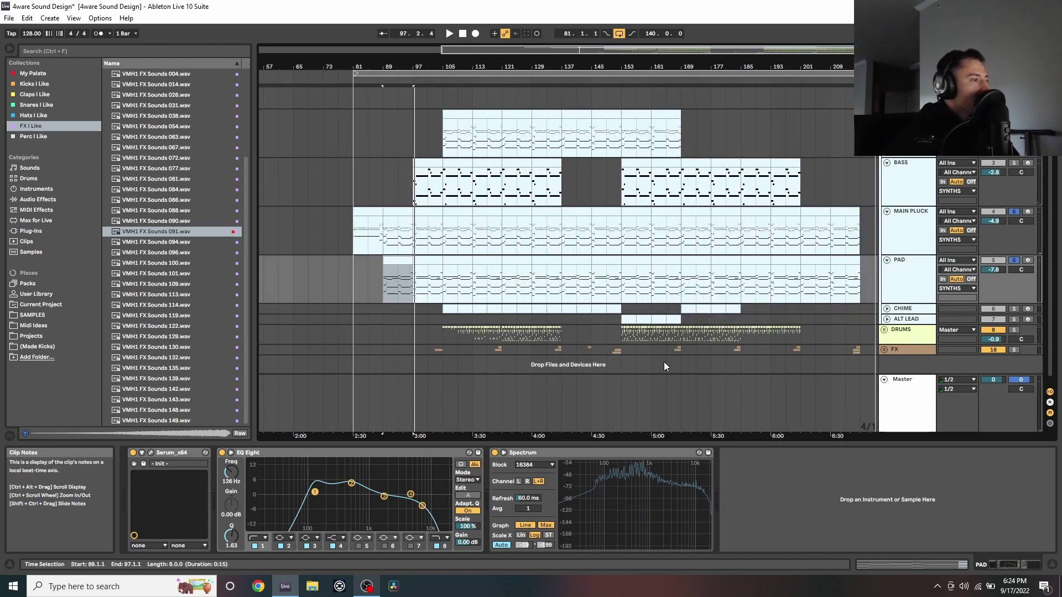
pyautogui.click(605, 317)
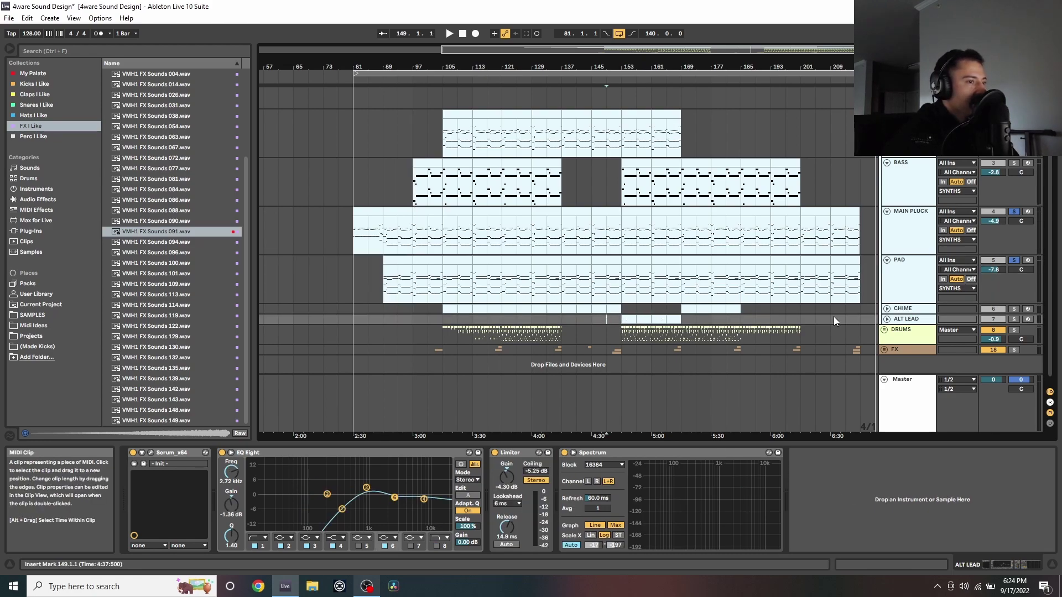
pyautogui.click(887, 309)
pyautogui.click(887, 308)
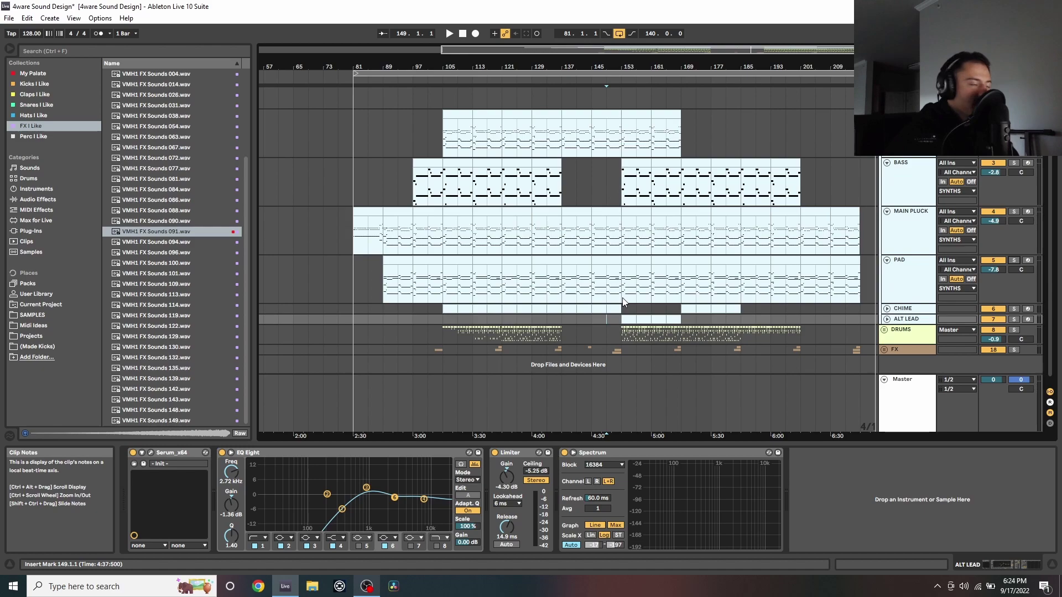
# Place the insert marker at bar 137 on the DRUMS track and play the full arrangement from there
pyautogui.click(602, 333)
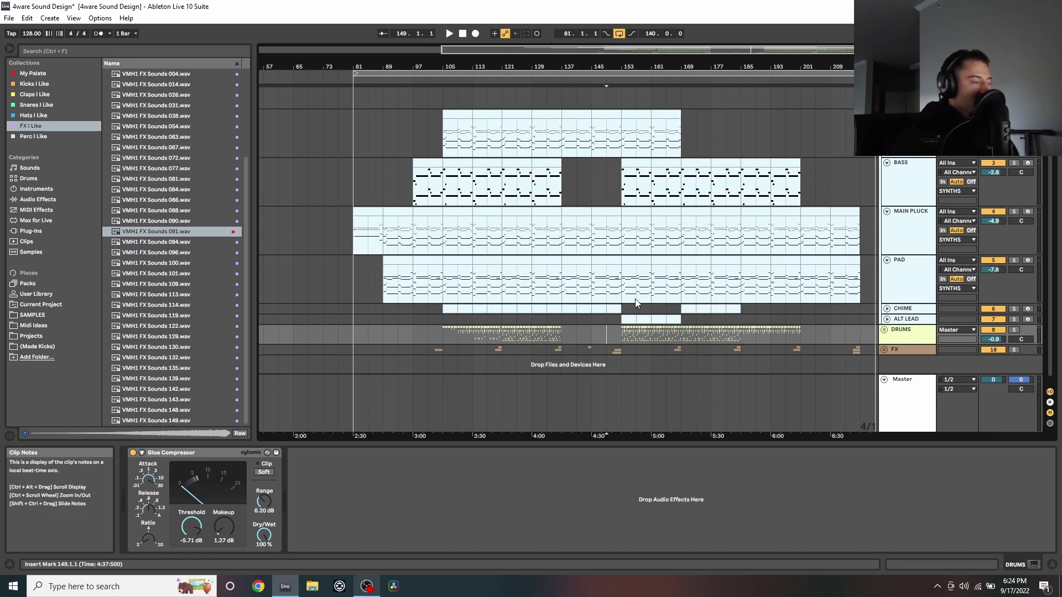
pyautogui.click(594, 335)
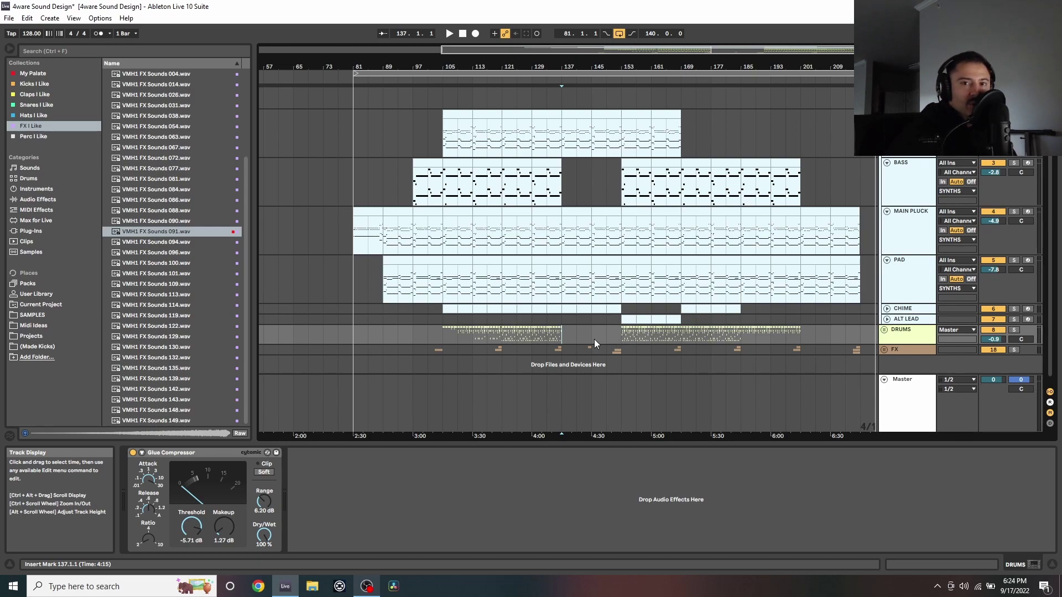
pyautogui.click(564, 353)
pyautogui.click(562, 334)
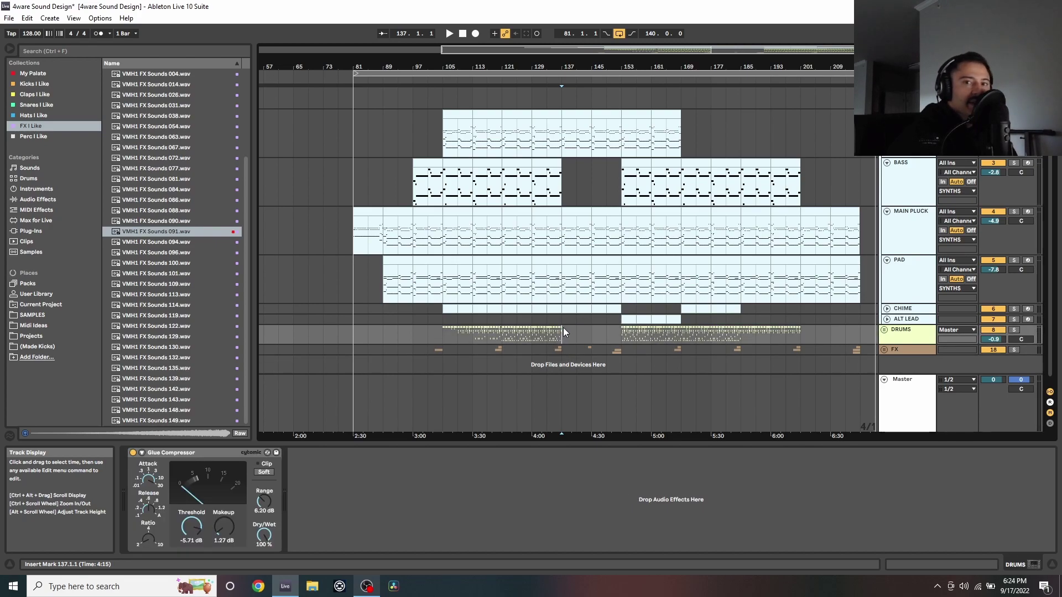
pyautogui.press('space')
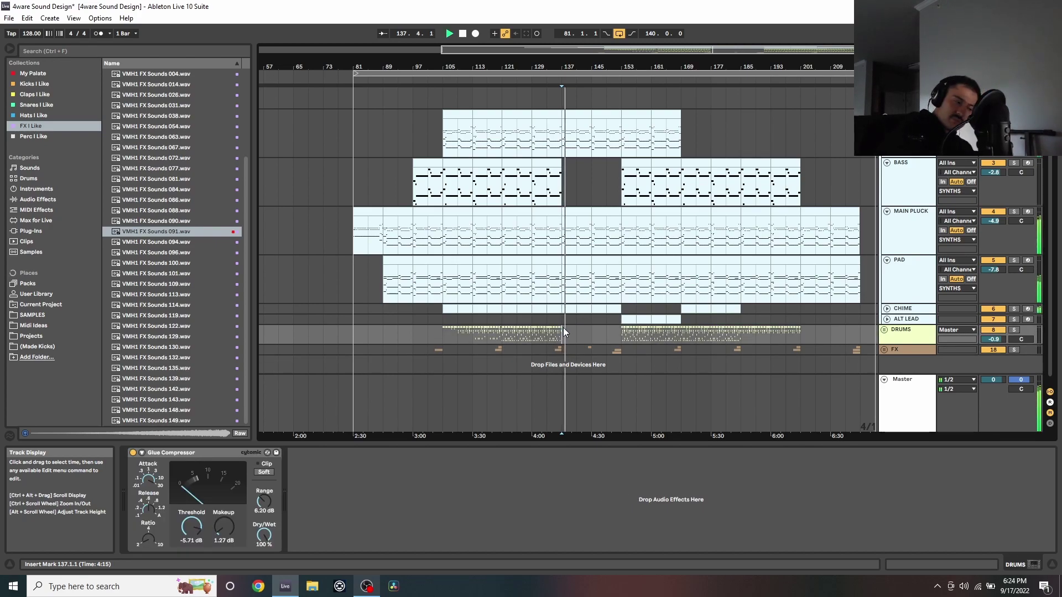